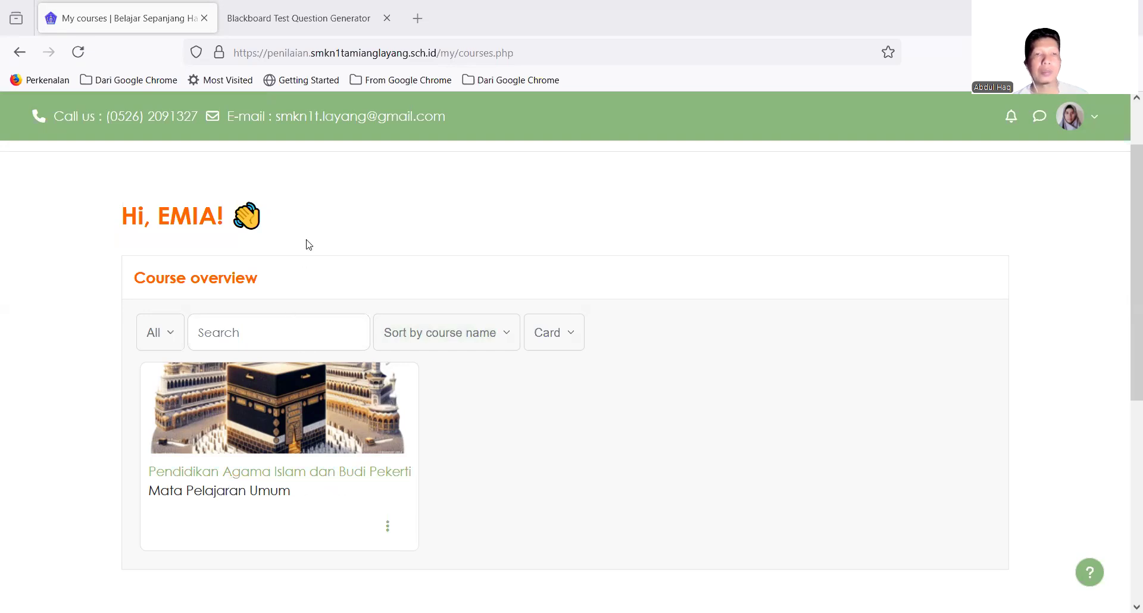
Open the course Pendidikan Agama Islam dan Budi Pekerti and look over its class sections
scroll(321, 242, "up", 2)
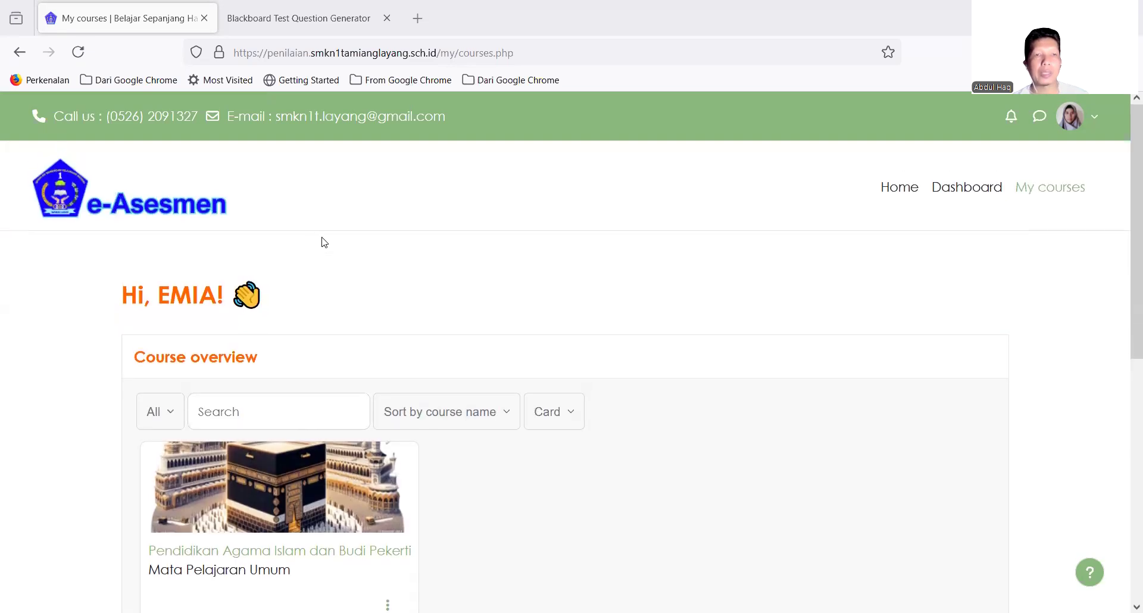
scroll(322, 242, "down", 2)
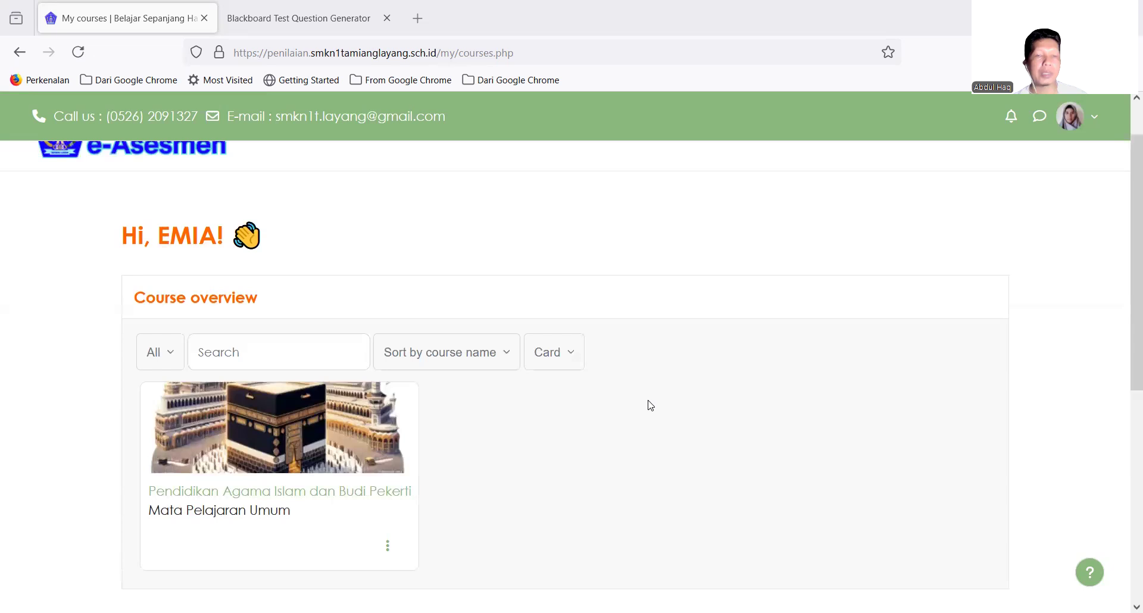
left_click(355, 496)
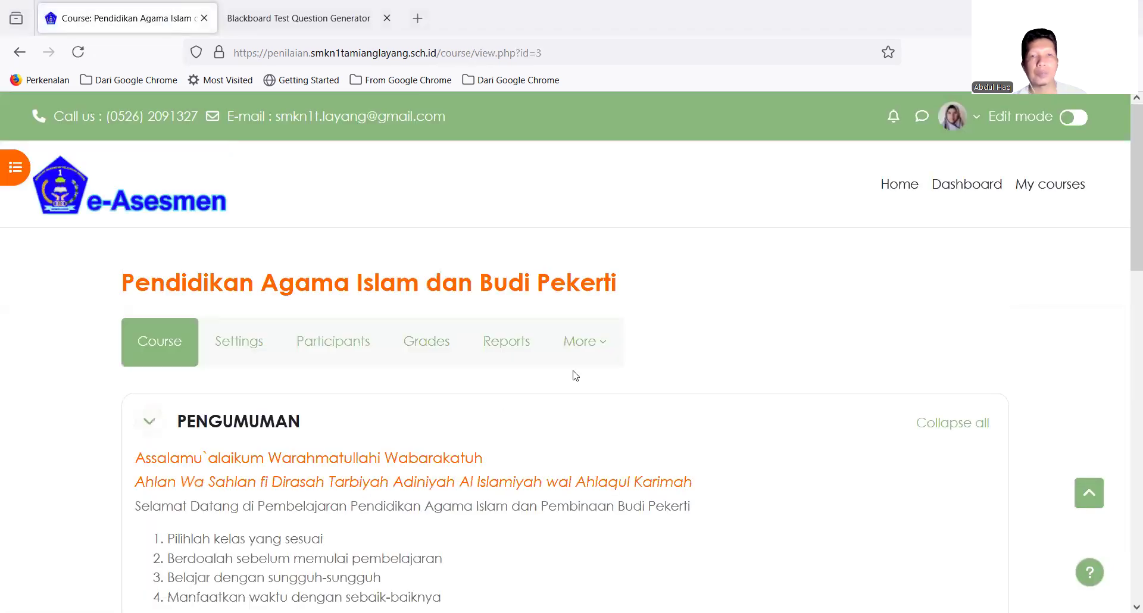
scroll(571, 375, "down", 3)
scroll(575, 375, "down", 4)
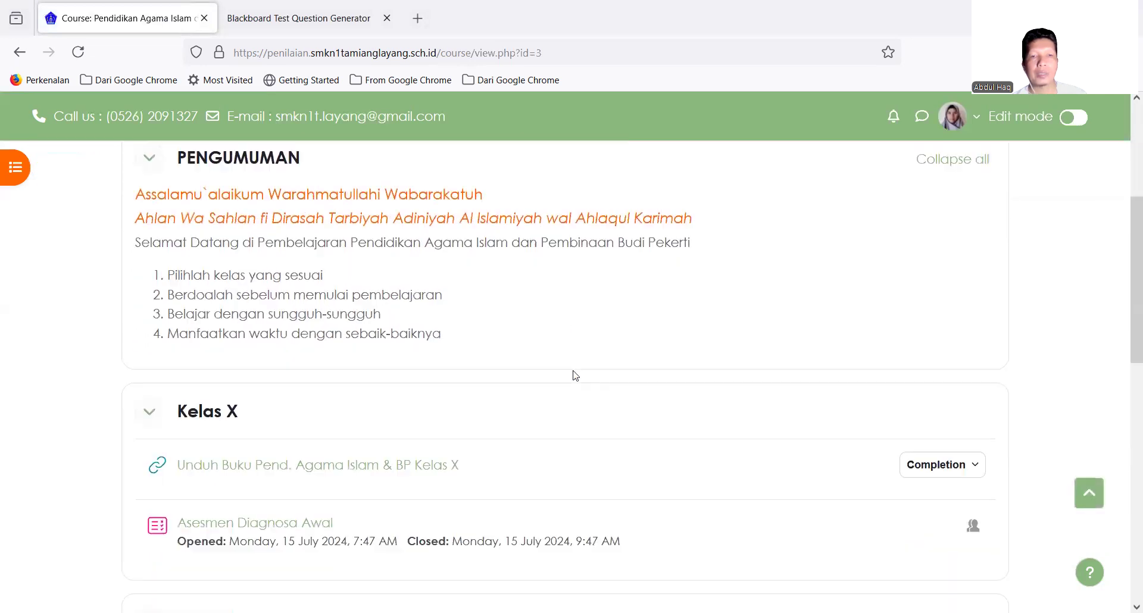
scroll(575, 375, "down", 3)
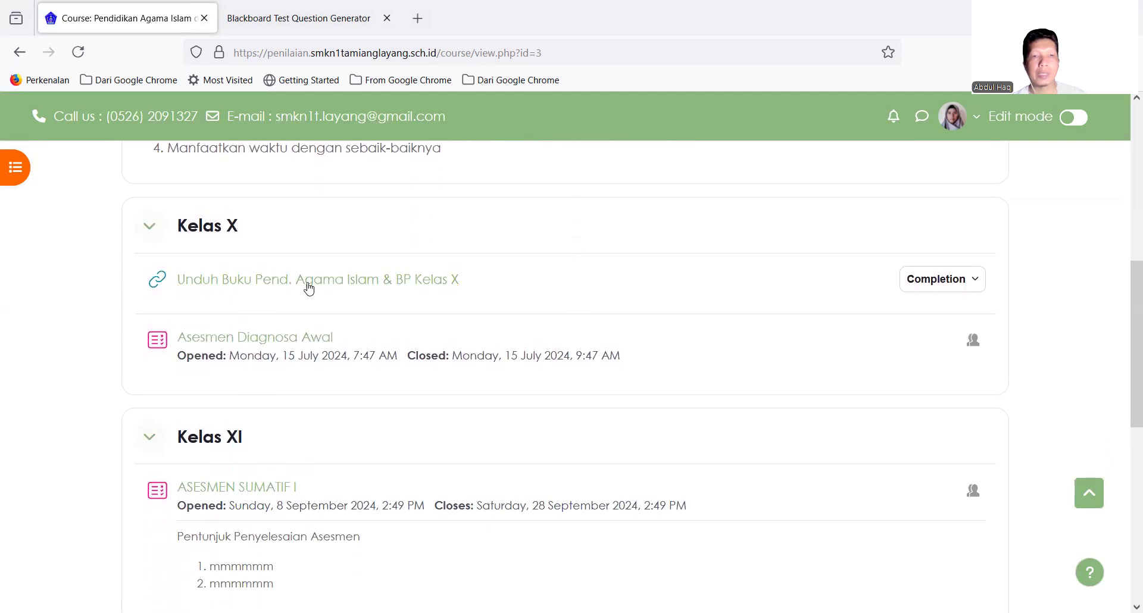
scroll(522, 531, "down", 1)
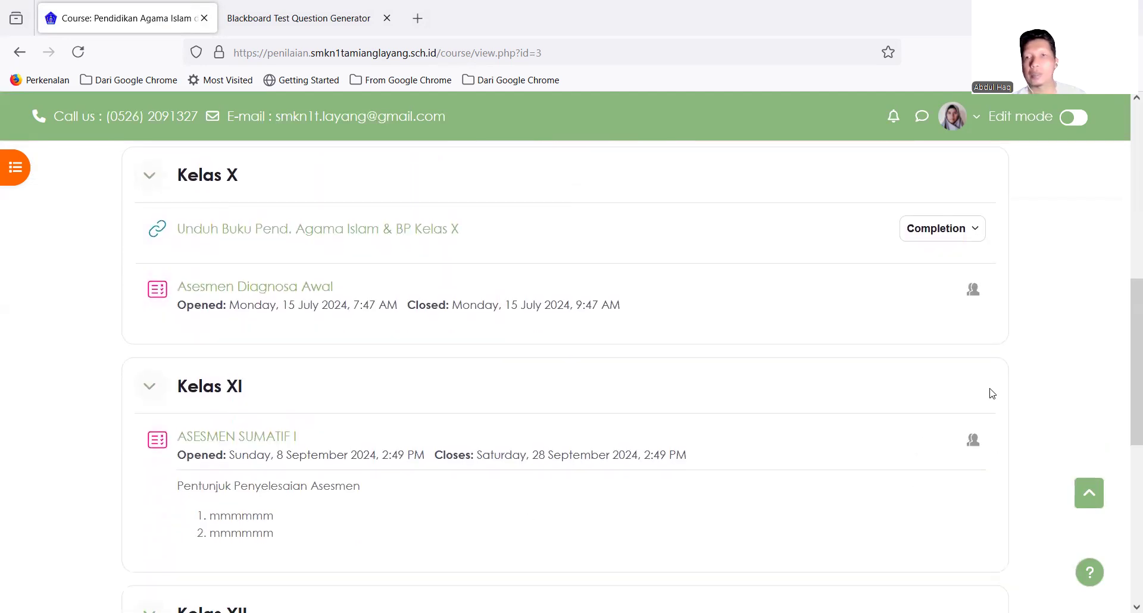
Turn on edit mode for the course
scroll(1101, 159, "up", 3)
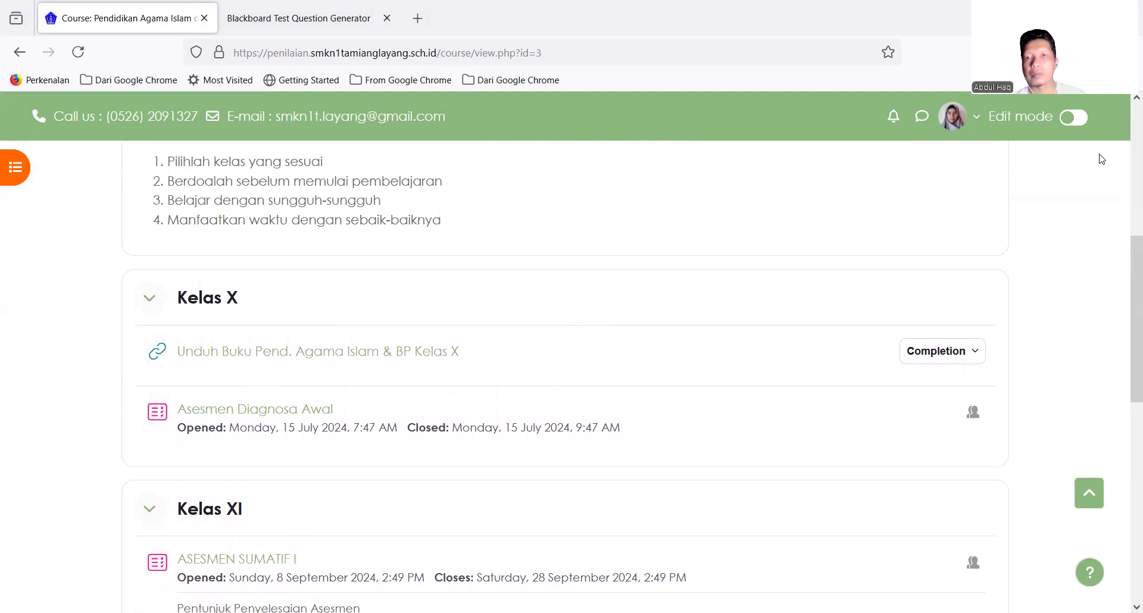
left_click(1078, 117)
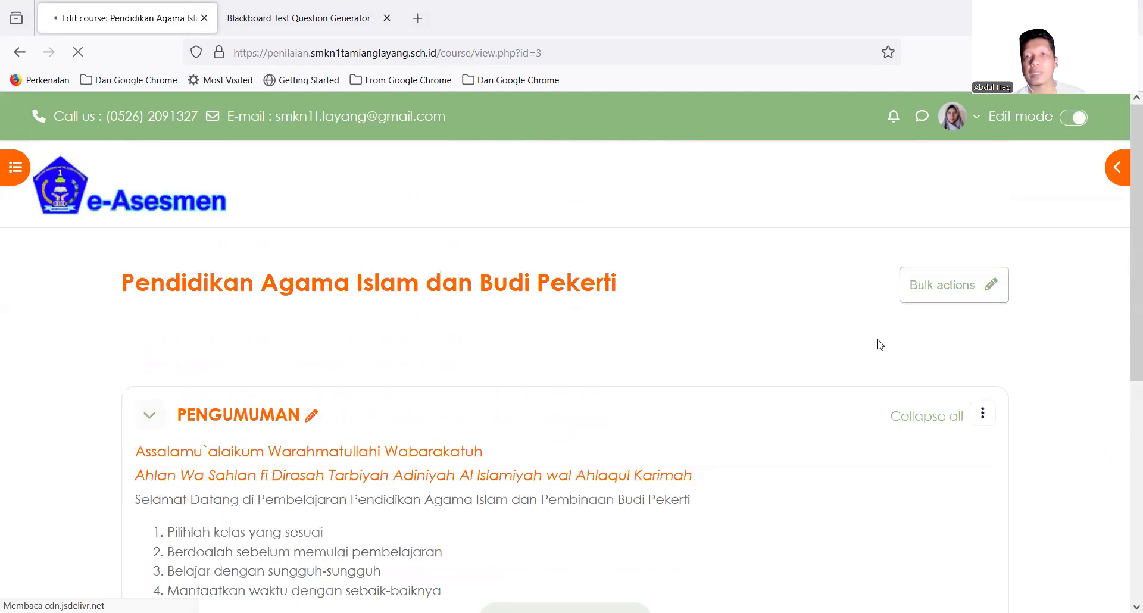
left_click(1070, 123)
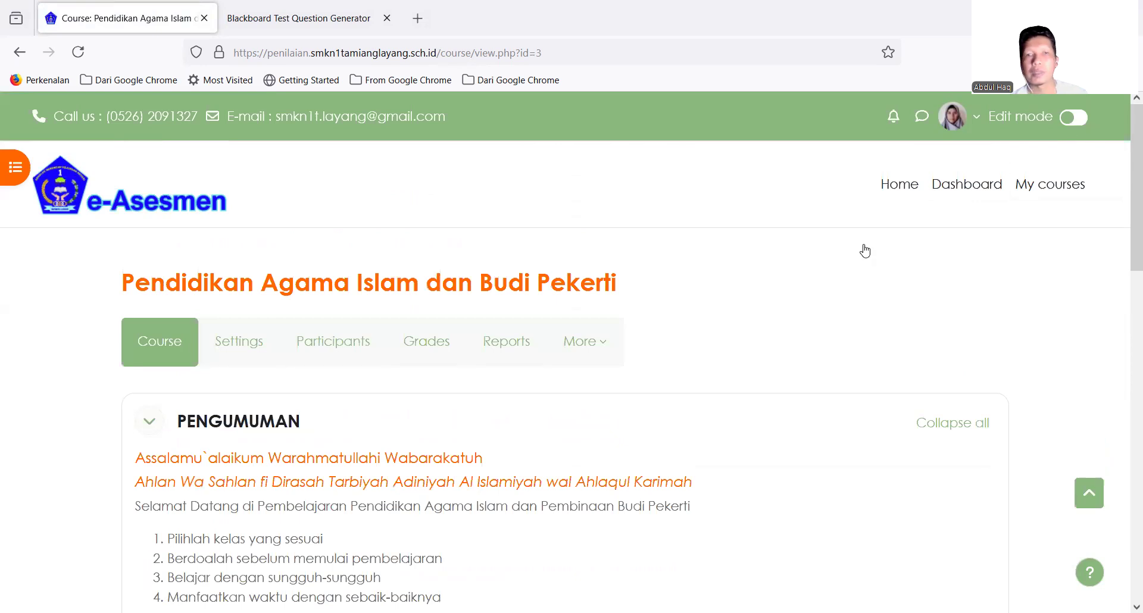
scroll(682, 359, "down", 3)
scroll(681, 358, "down", 2)
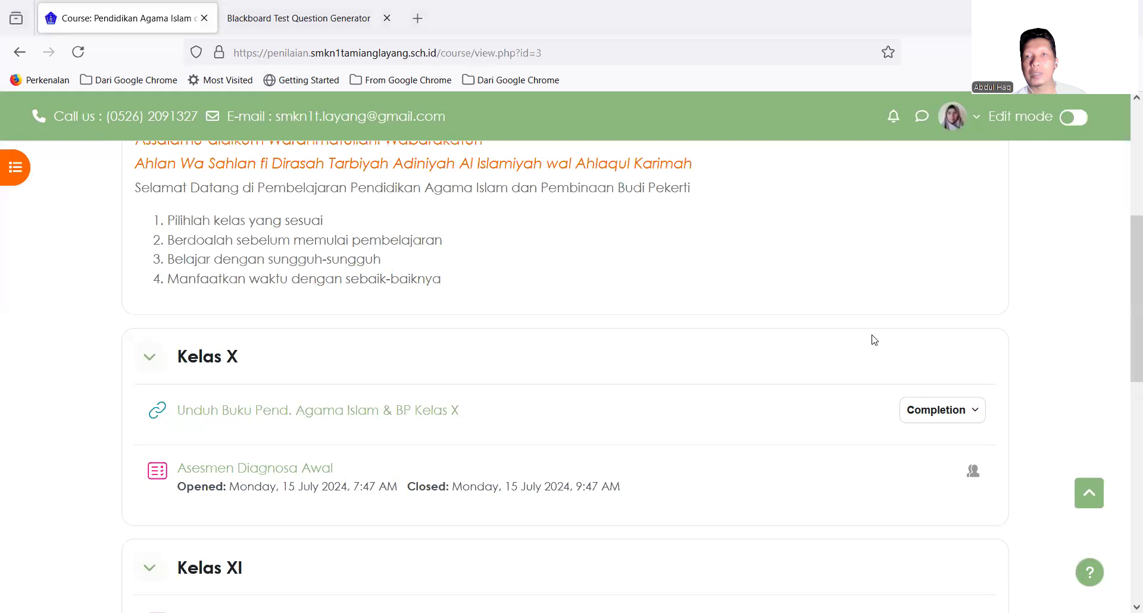
left_click(1076, 118)
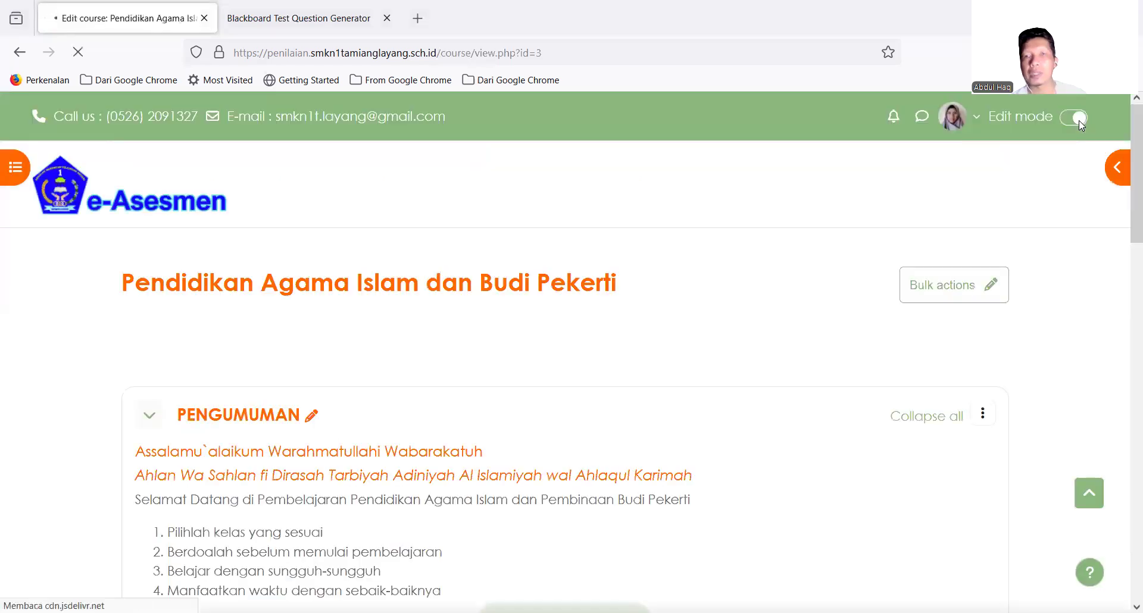
Delete the ASESMEN SUMATIF I quiz from the Kelas XI section
scroll(826, 513, "down", 8)
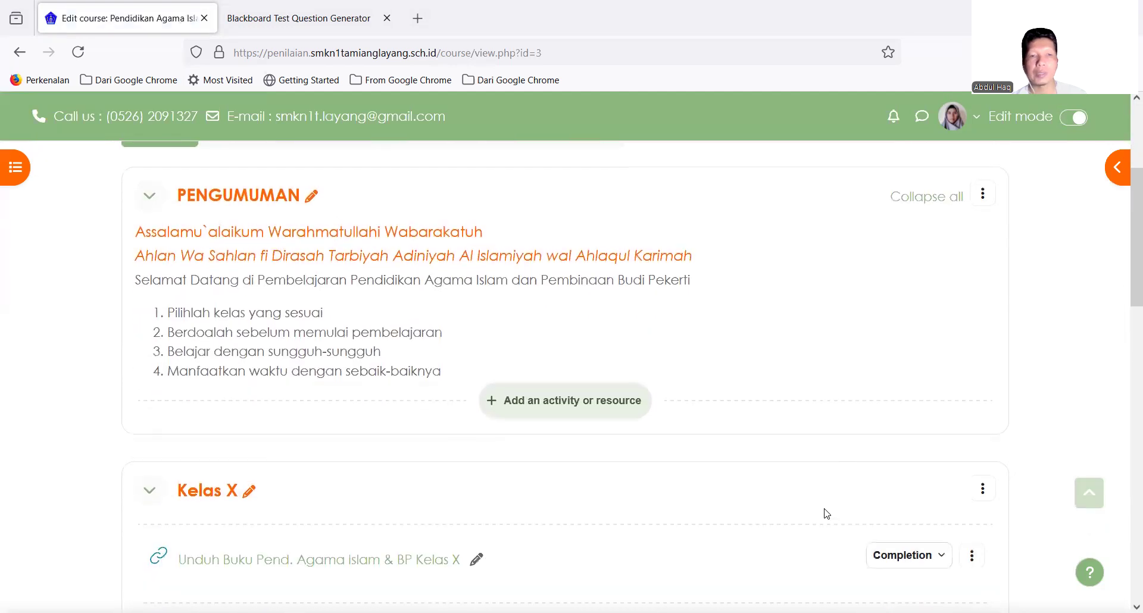
scroll(825, 512, "down", 3)
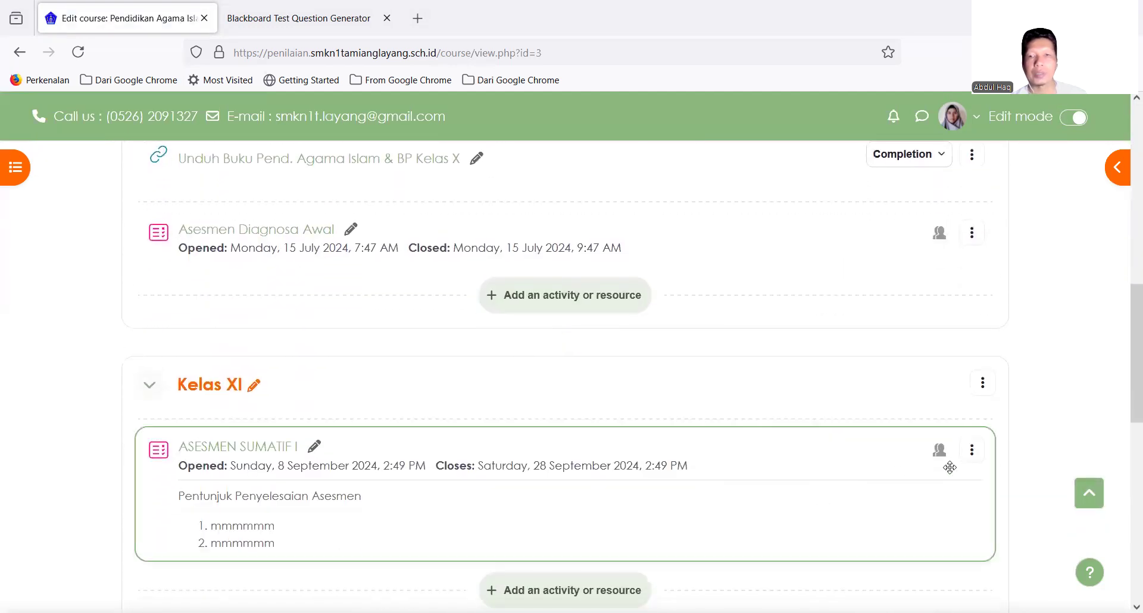
left_click(970, 454)
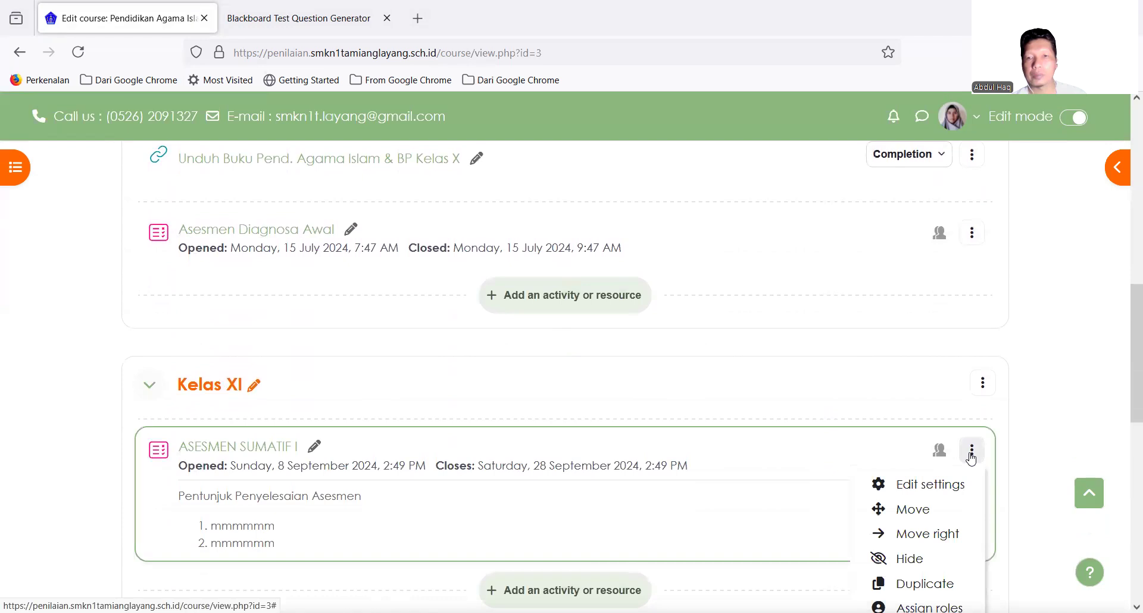
scroll(898, 580, "down", 3)
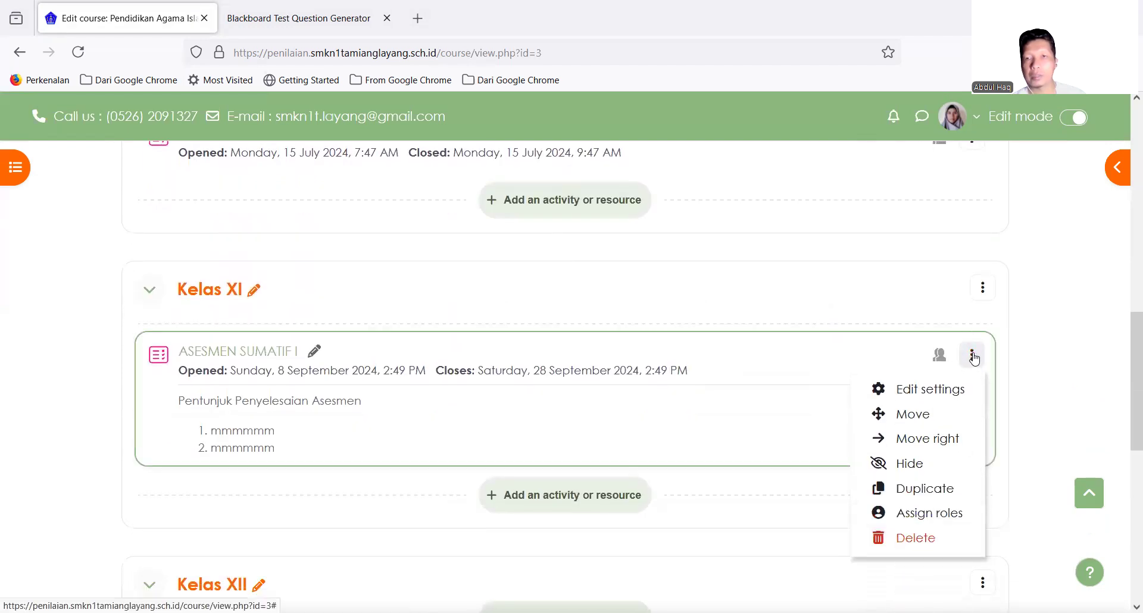
left_click(926, 543)
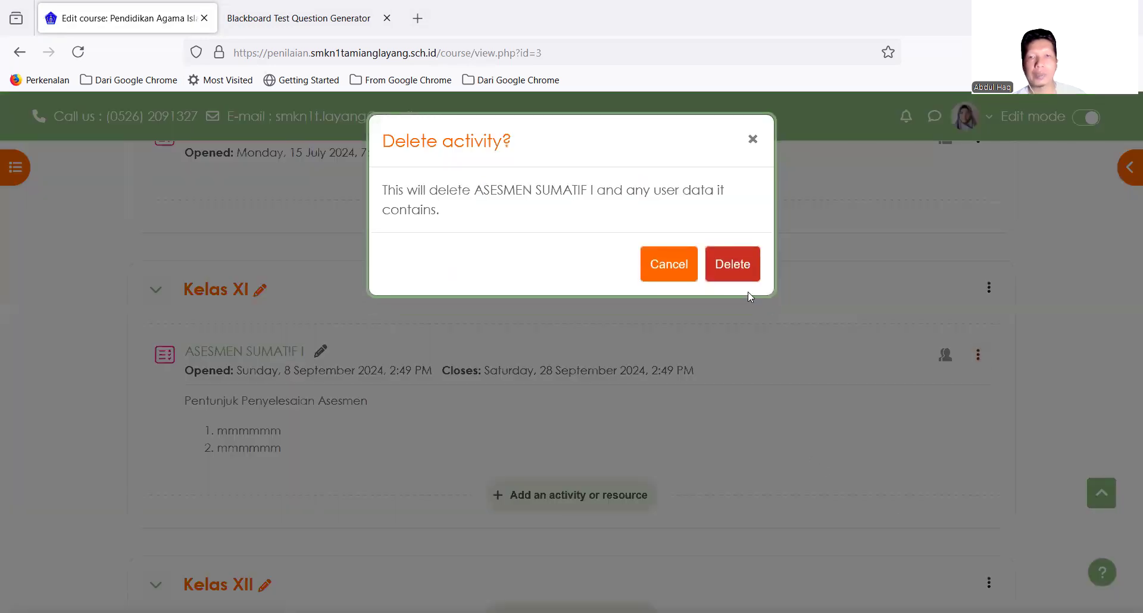
left_click(731, 269)
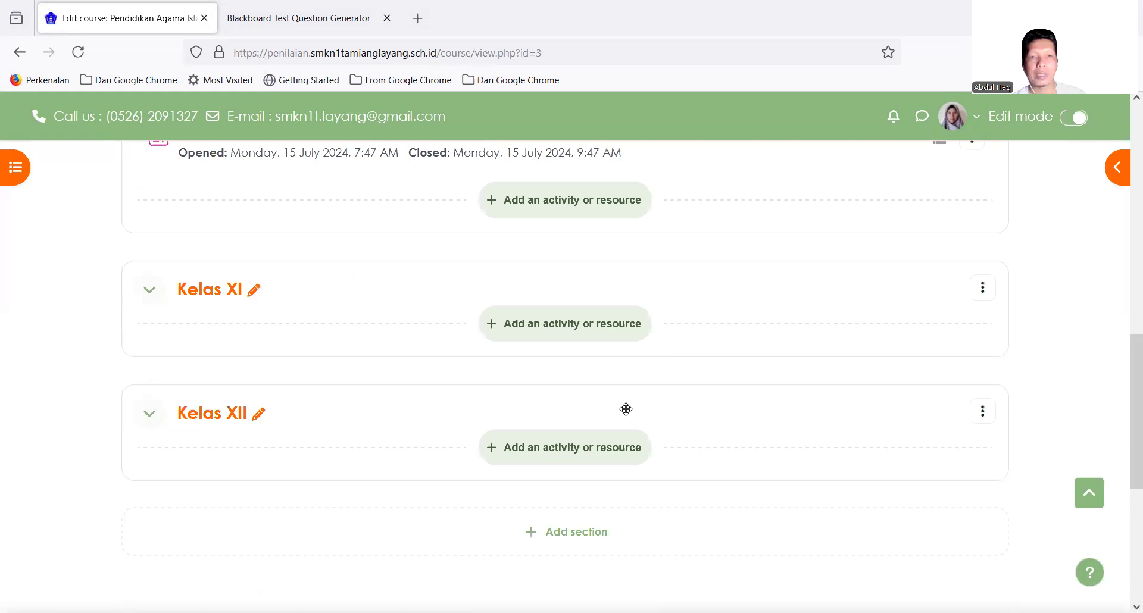
Collapse the Kelas X section of the course
scroll(625, 408, "up", 4)
scroll(629, 413, "down", 1)
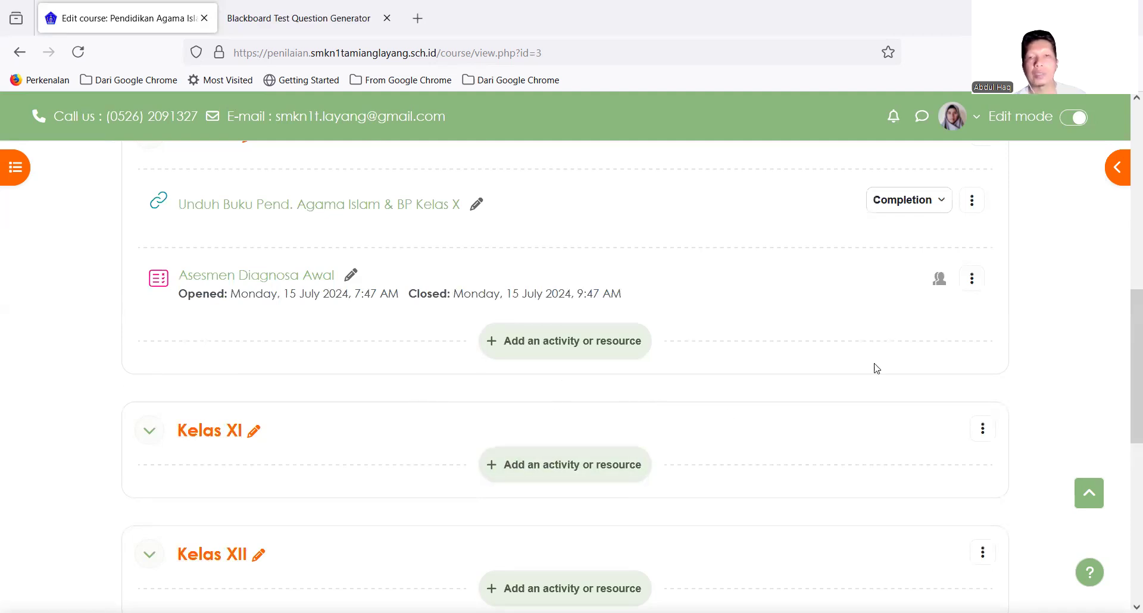
scroll(898, 357, "up", 3)
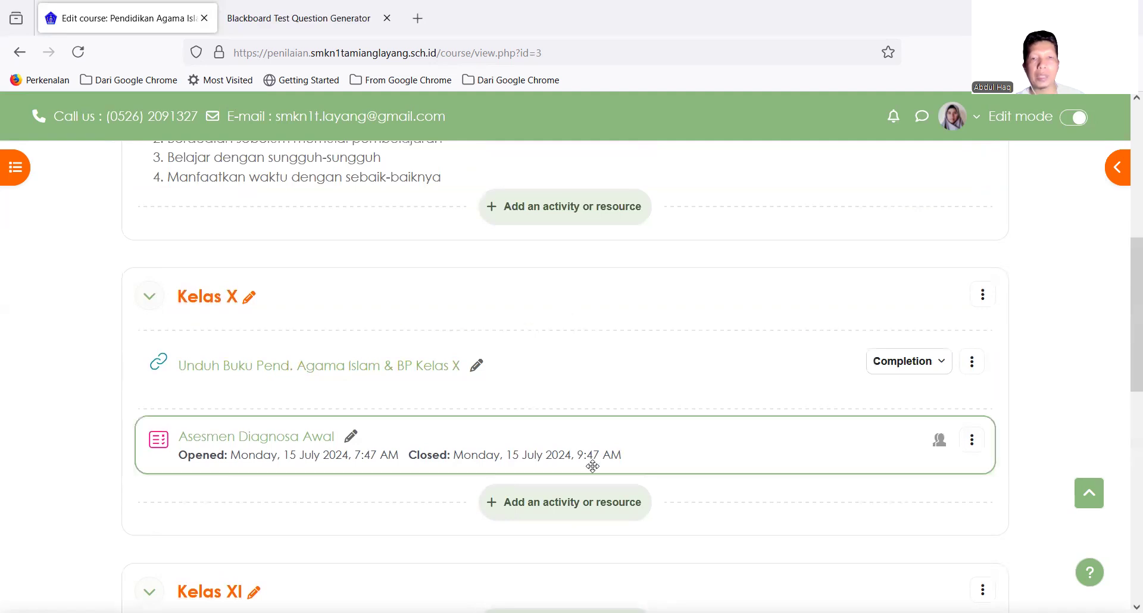
scroll(592, 467, "down", 3)
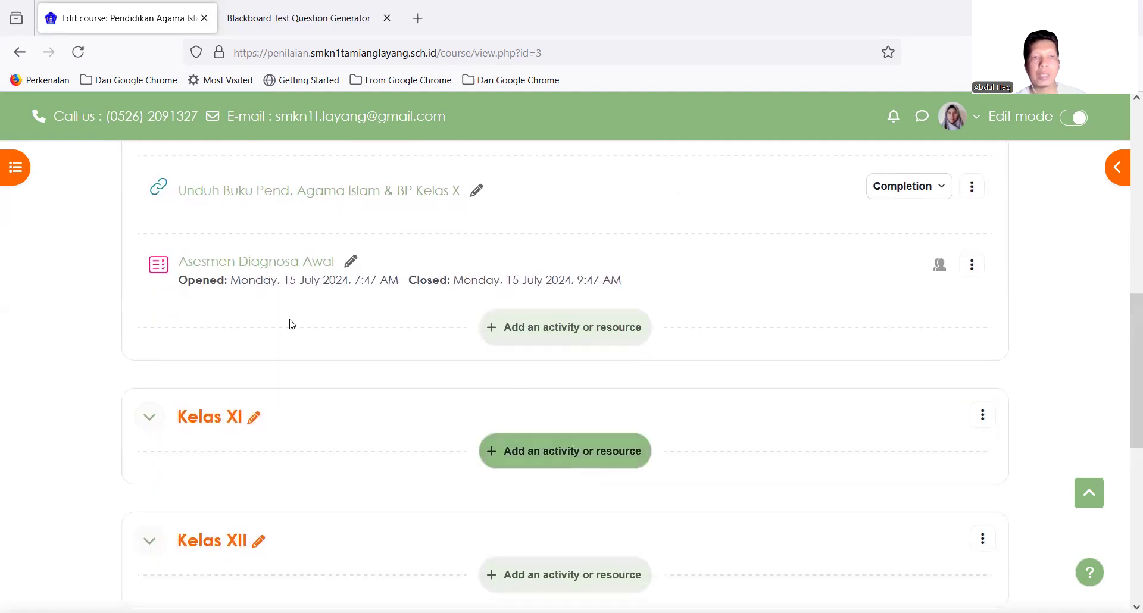
scroll(290, 324, "up", 2)
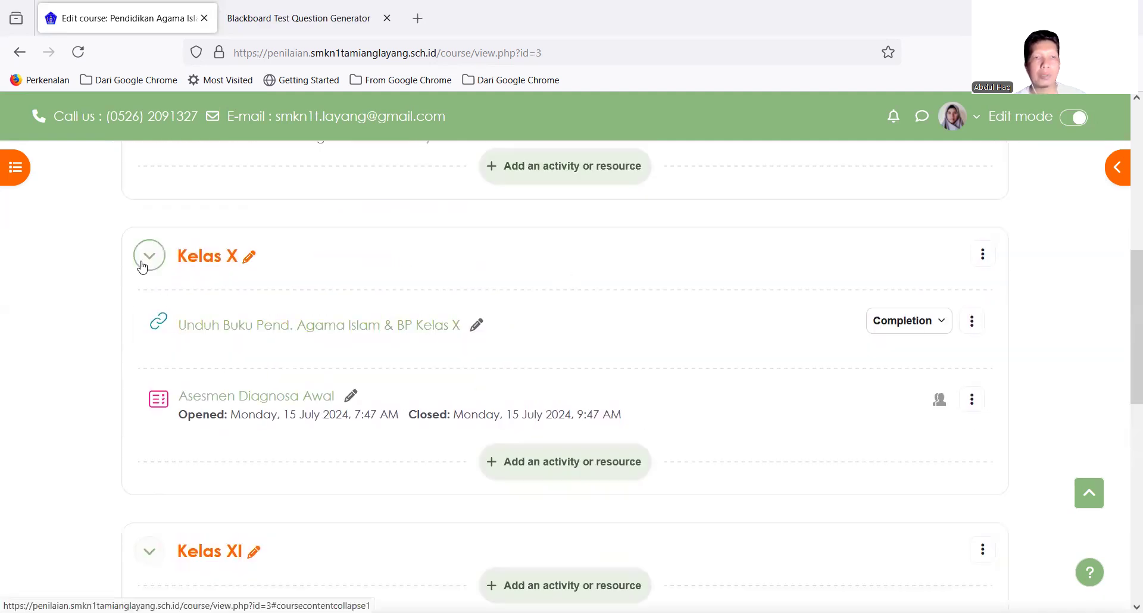
left_click(145, 257)
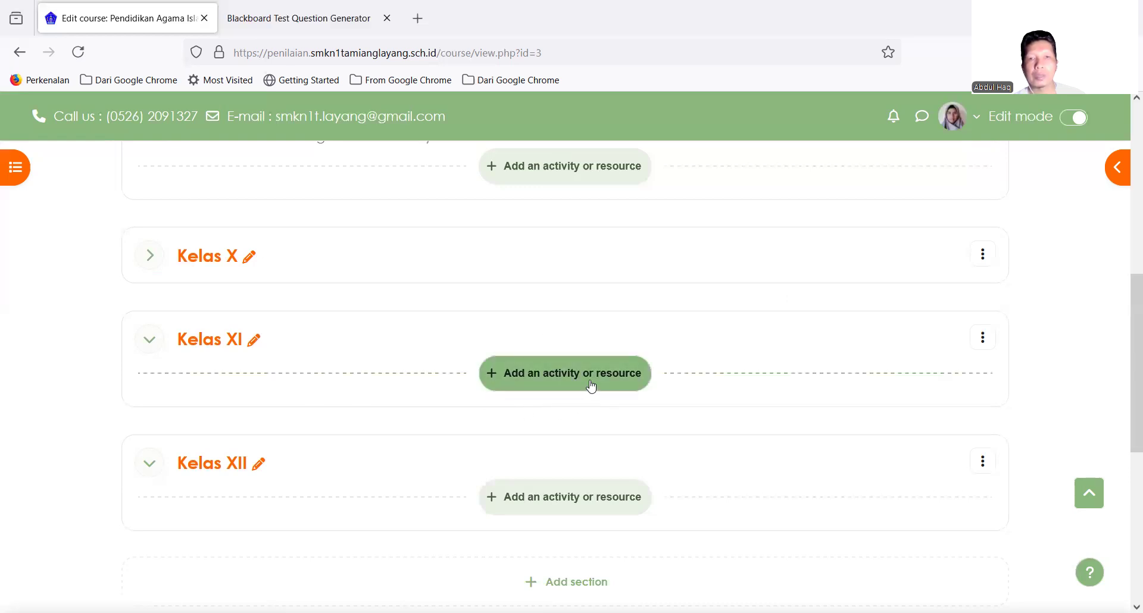
left_click(980, 339)
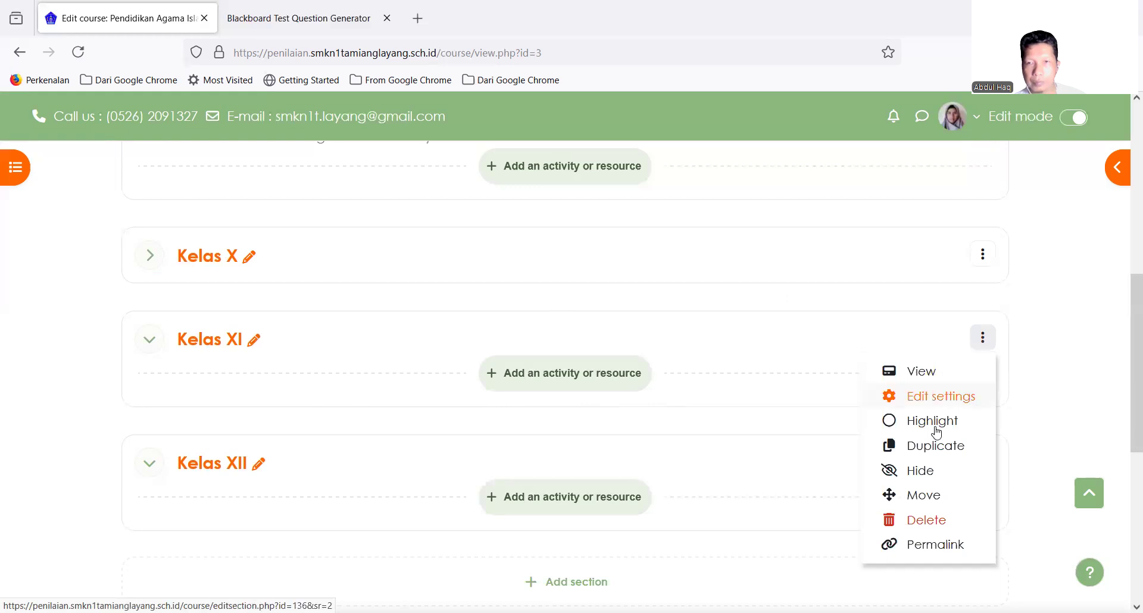
scroll(924, 447, "down", 1)
scroll(928, 452, "up", 1)
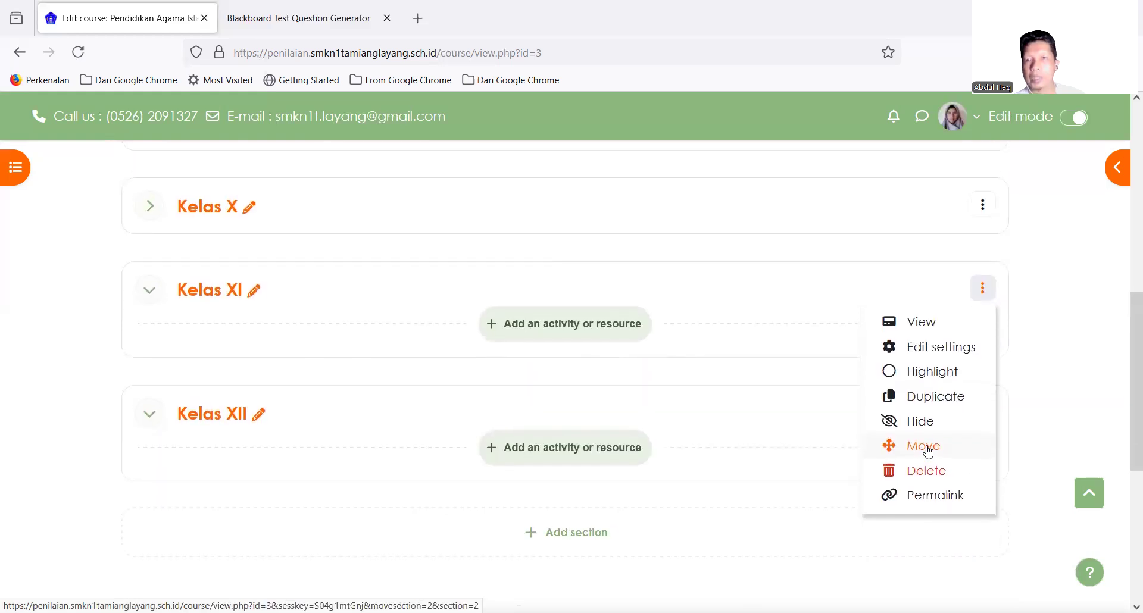
Open the activity chooser for the Kelas XI section and examine the available activity and resource types
left_click(598, 336)
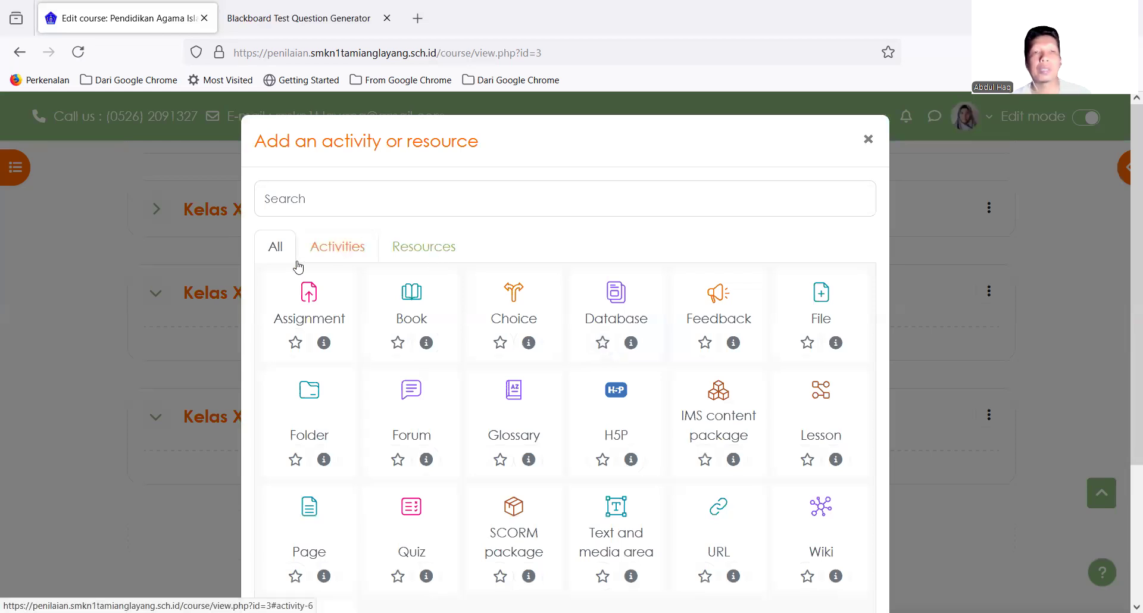
scroll(485, 484, "down", 3)
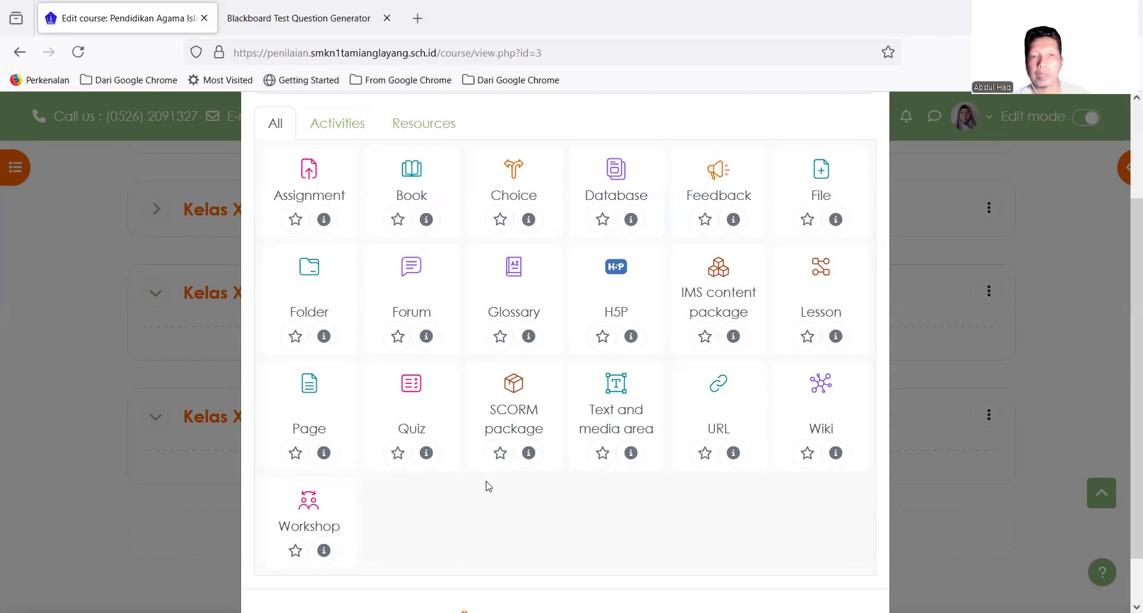
scroll(486, 484, "up", 1)
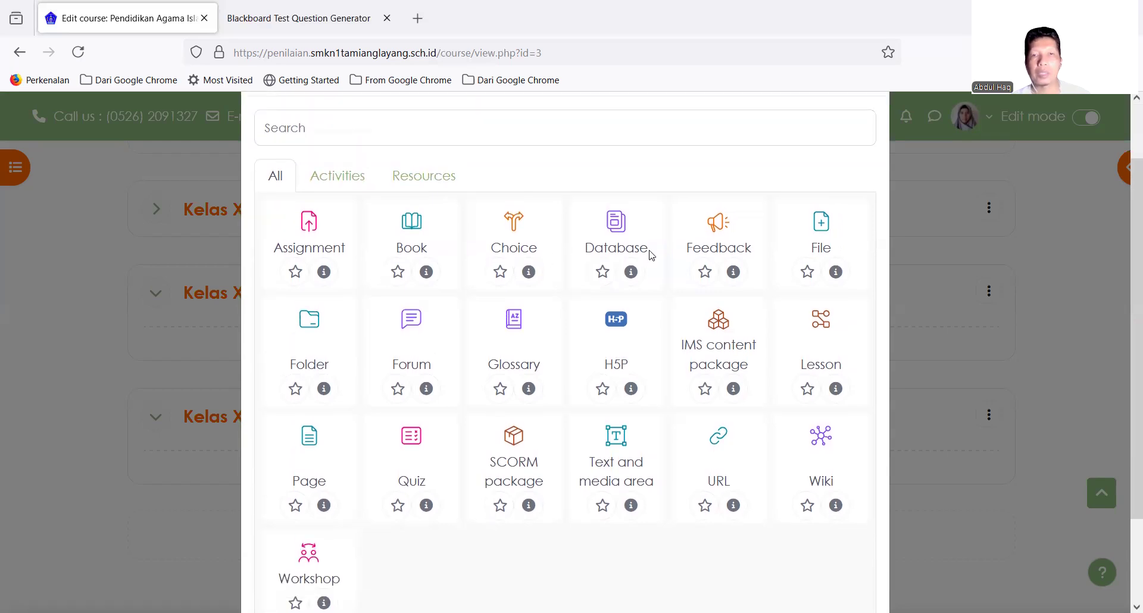
scroll(767, 431, "down", 3)
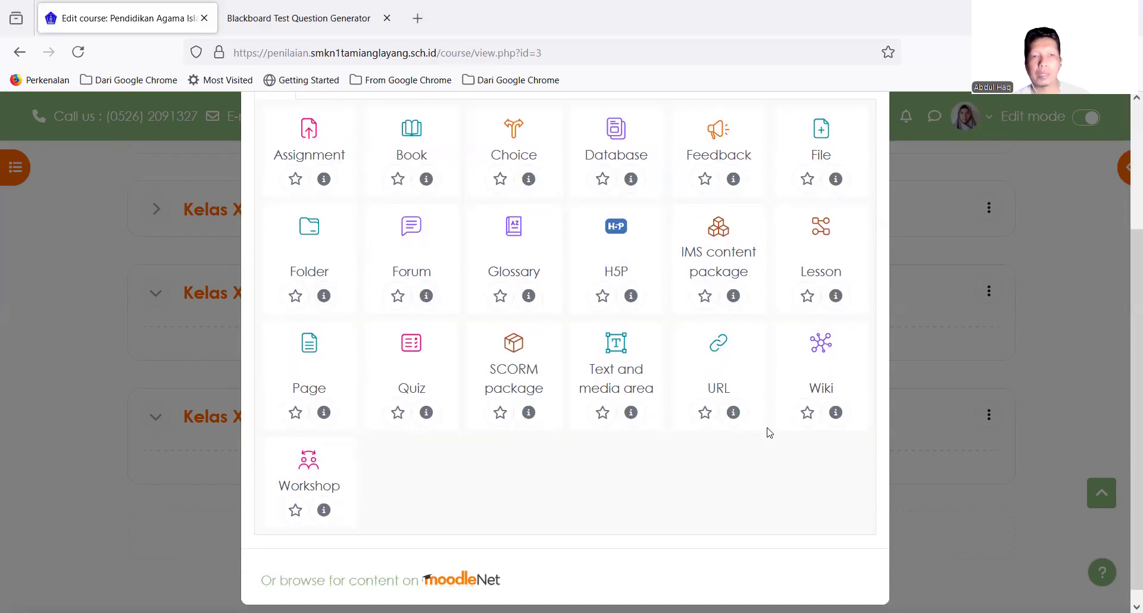
scroll(767, 431, "up", 2)
scroll(766, 429, "down", 3)
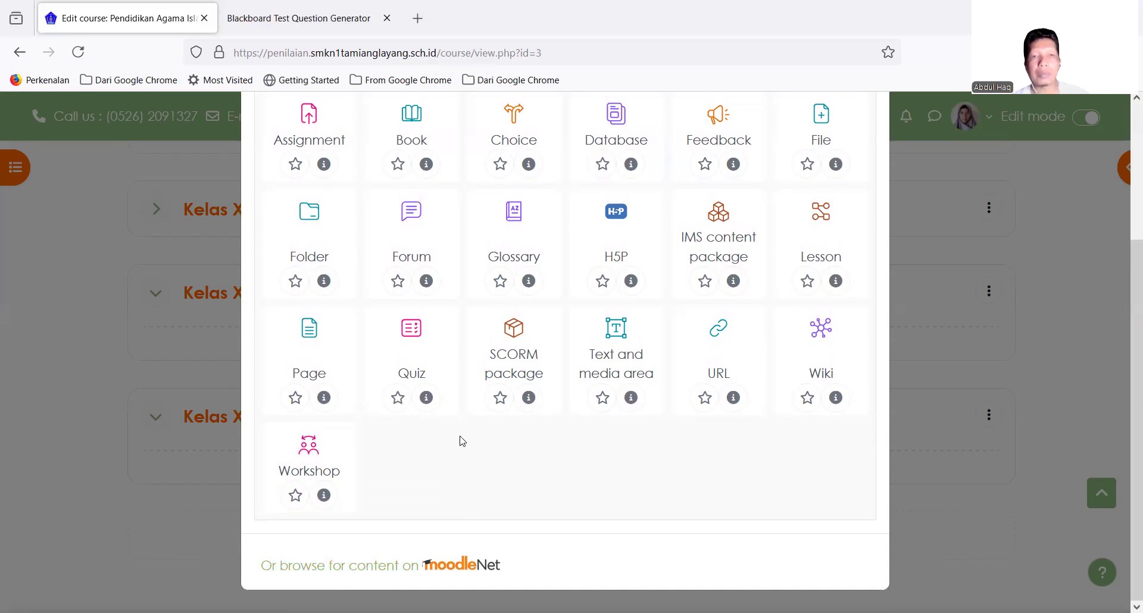
scroll(462, 440, "up", 4)
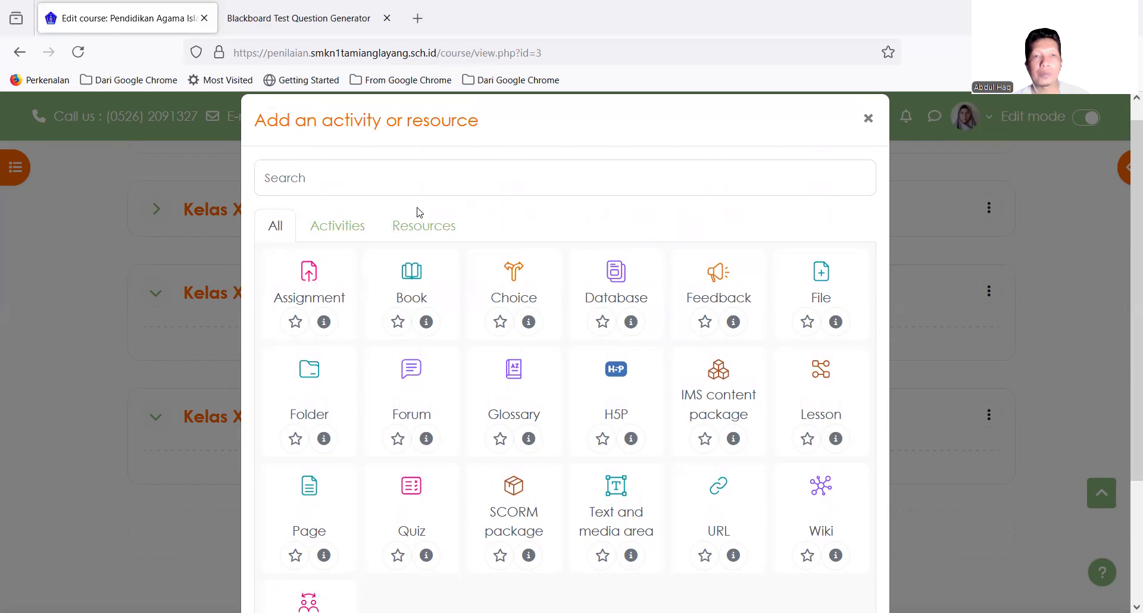
left_click(344, 226)
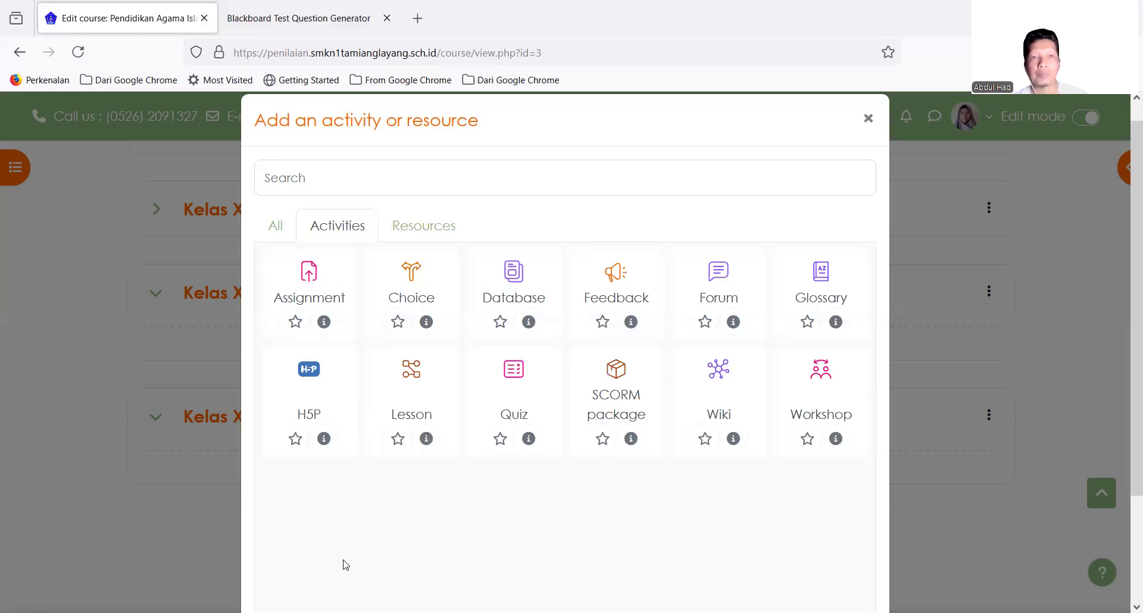
left_click(419, 223)
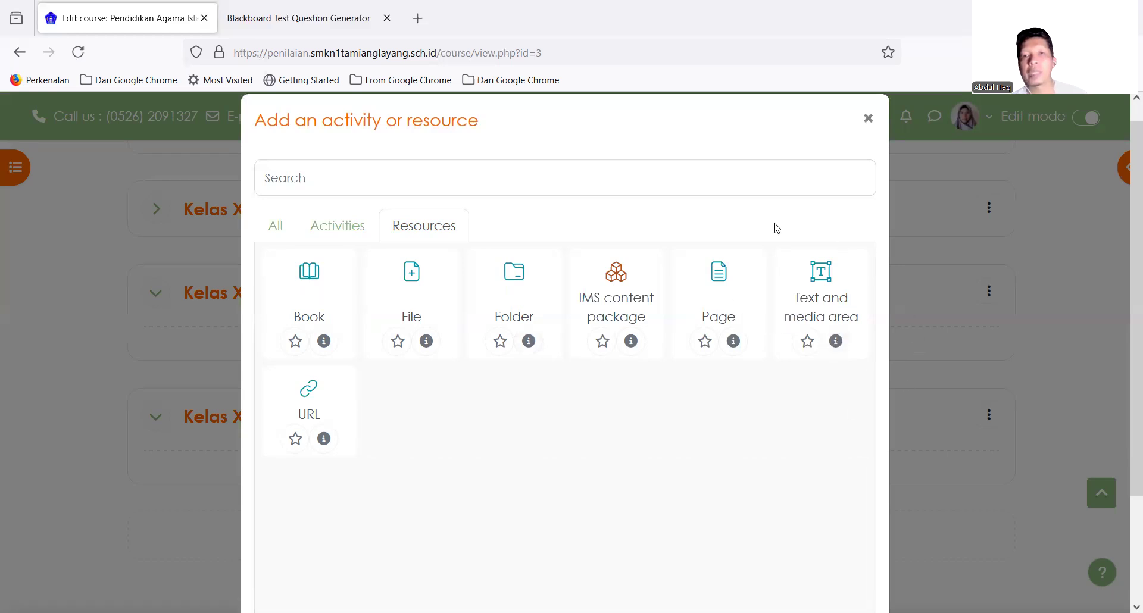
Choose Quiz among the activities to start a new quiz in the Kelas XI section
left_click(339, 232)
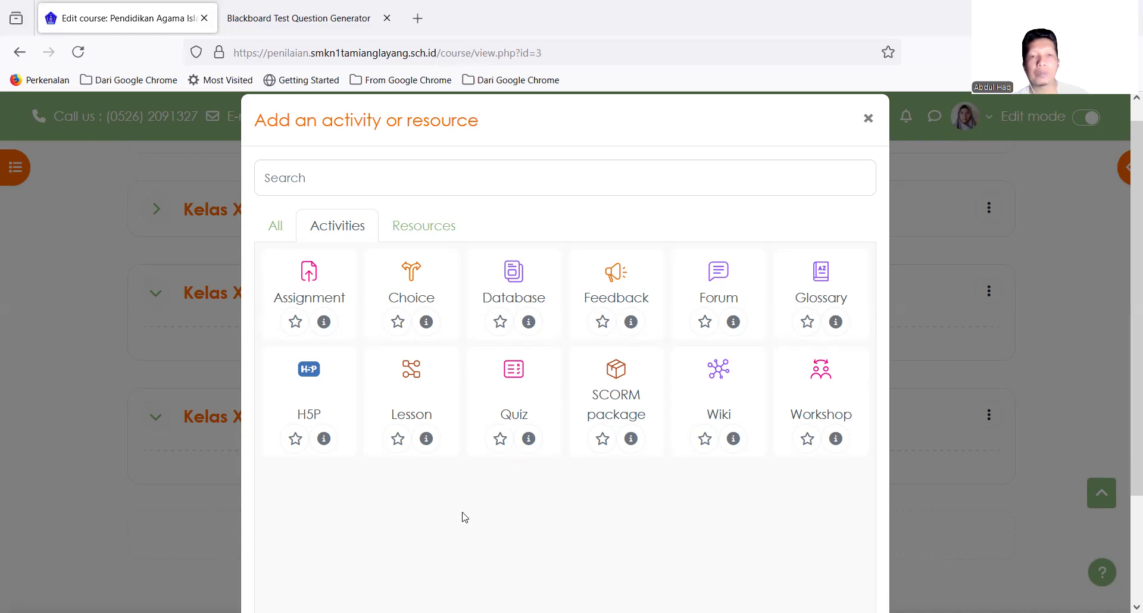
left_click(516, 379)
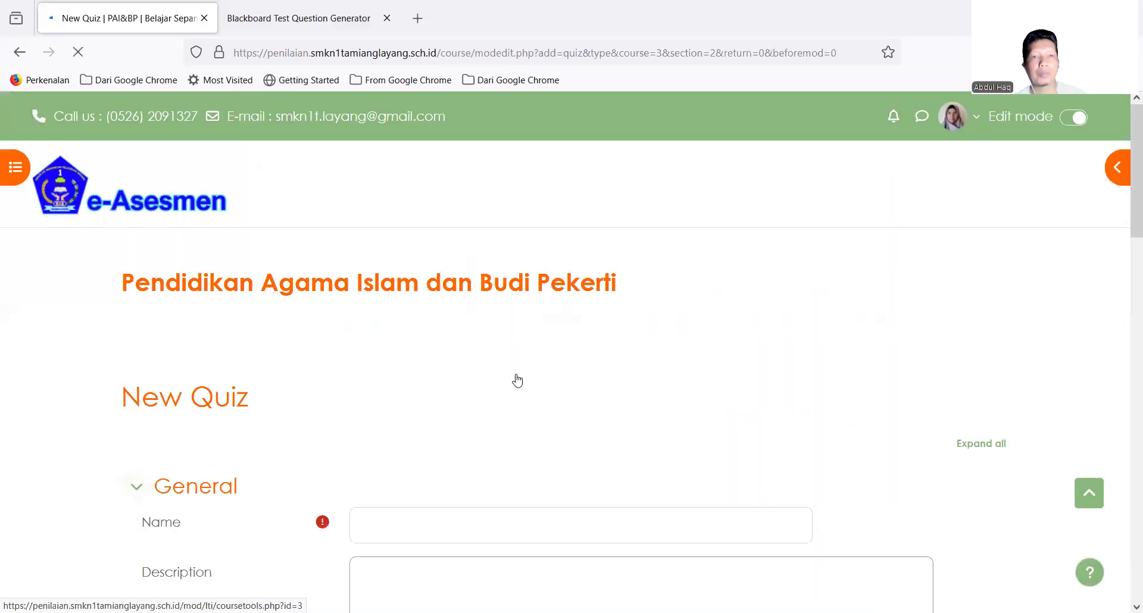
scroll(516, 379, "down", 2)
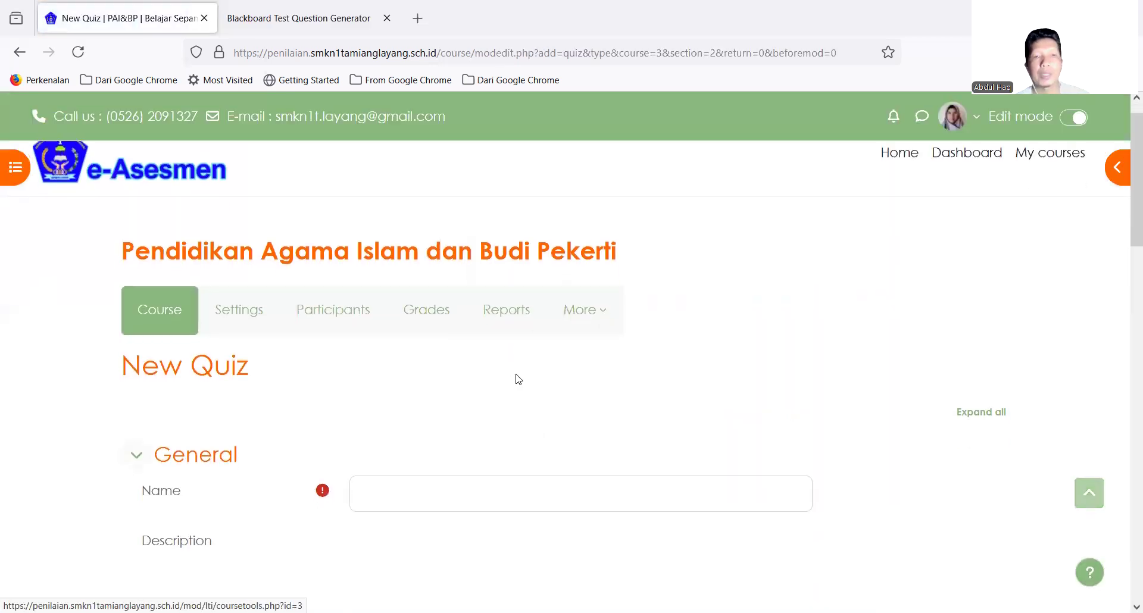
Look through the new quiz form to examine which groups of settings it offers
scroll(516, 379, "down", 3)
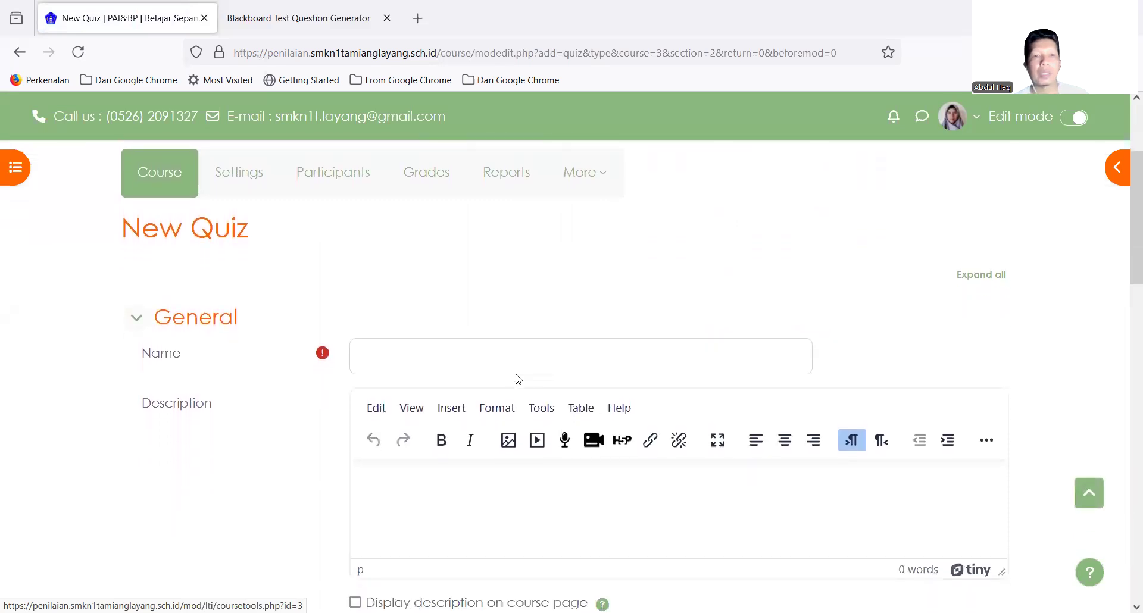
scroll(517, 378, "down", 4)
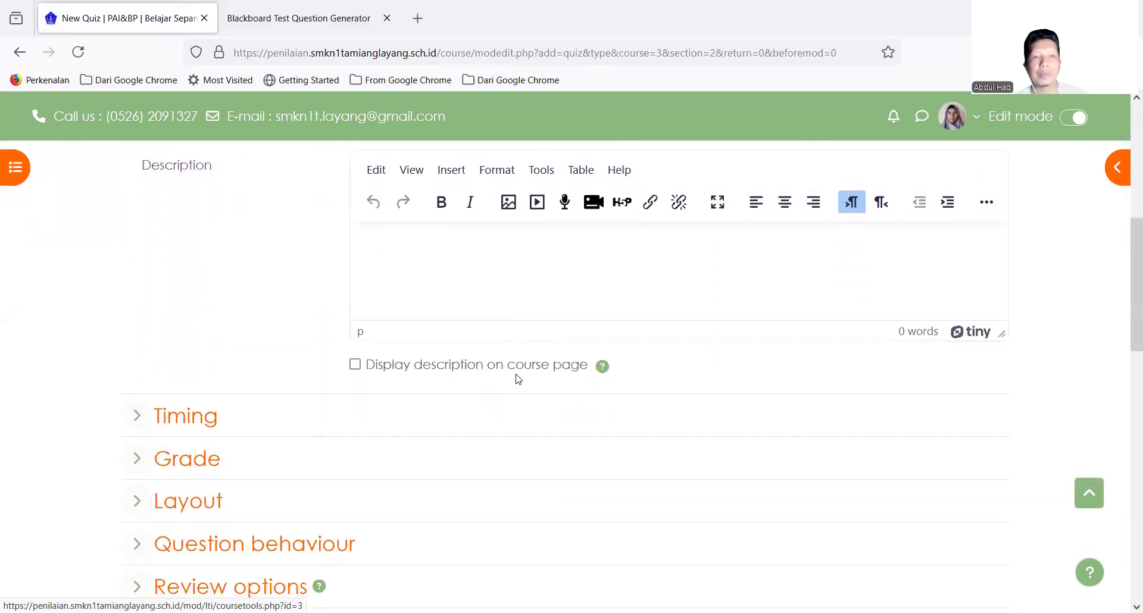
scroll(517, 378, "down", 5)
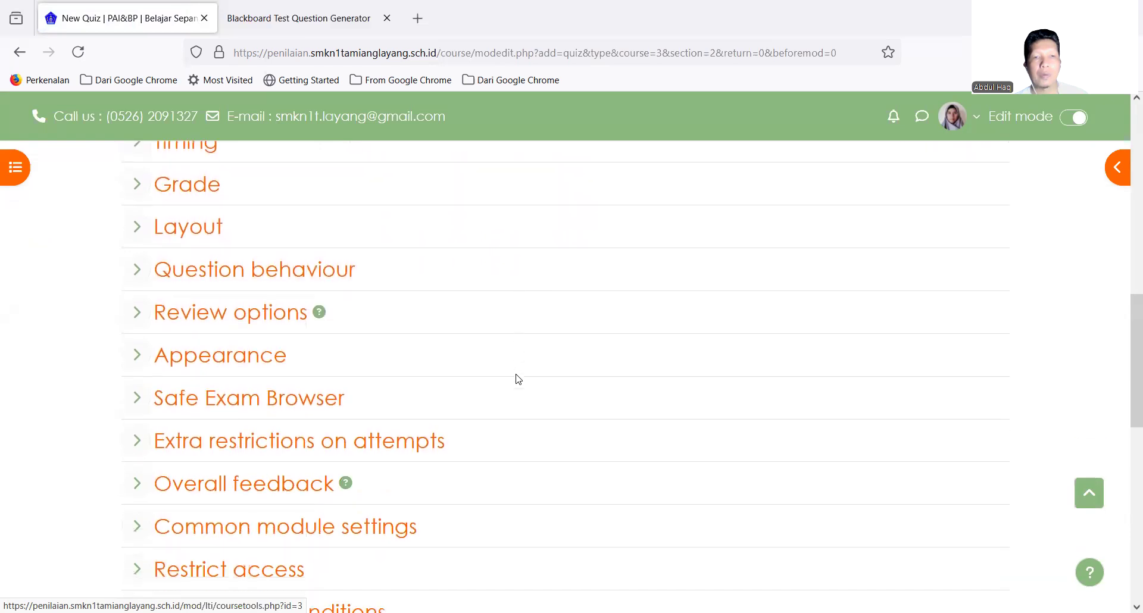
scroll(517, 379, "down", 3)
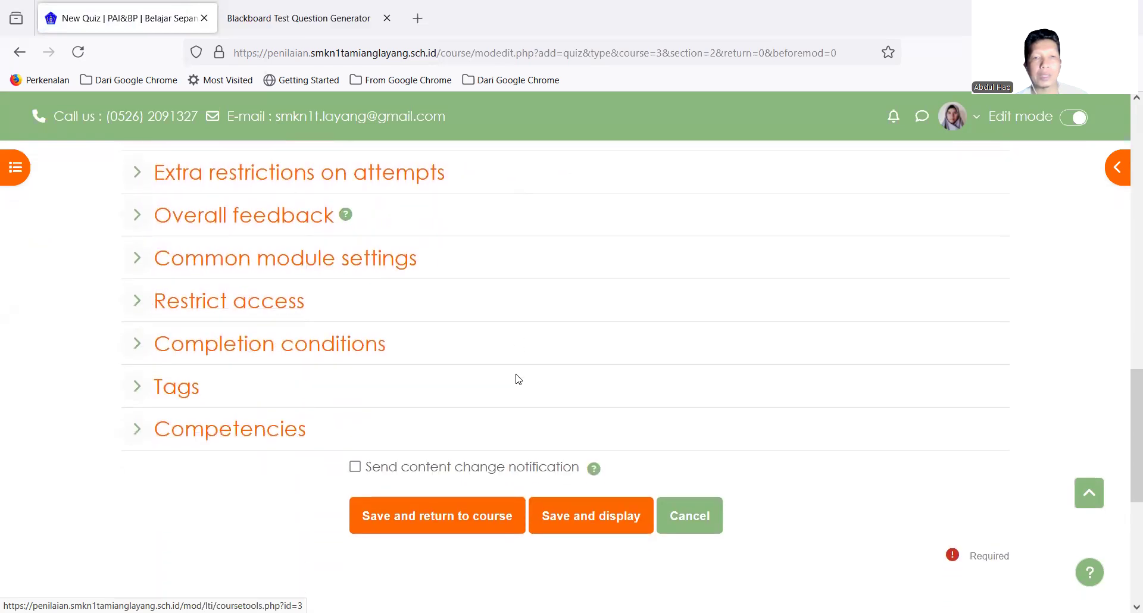
scroll(518, 378, "down", 2)
scroll(518, 378, "up", 14)
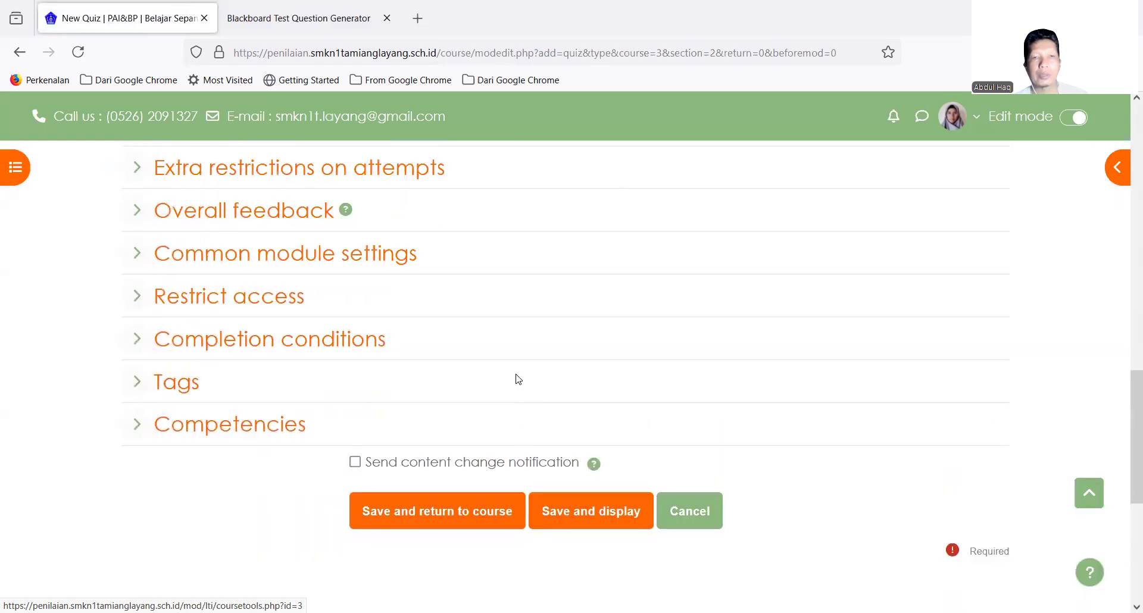
scroll(517, 379, "up", 3)
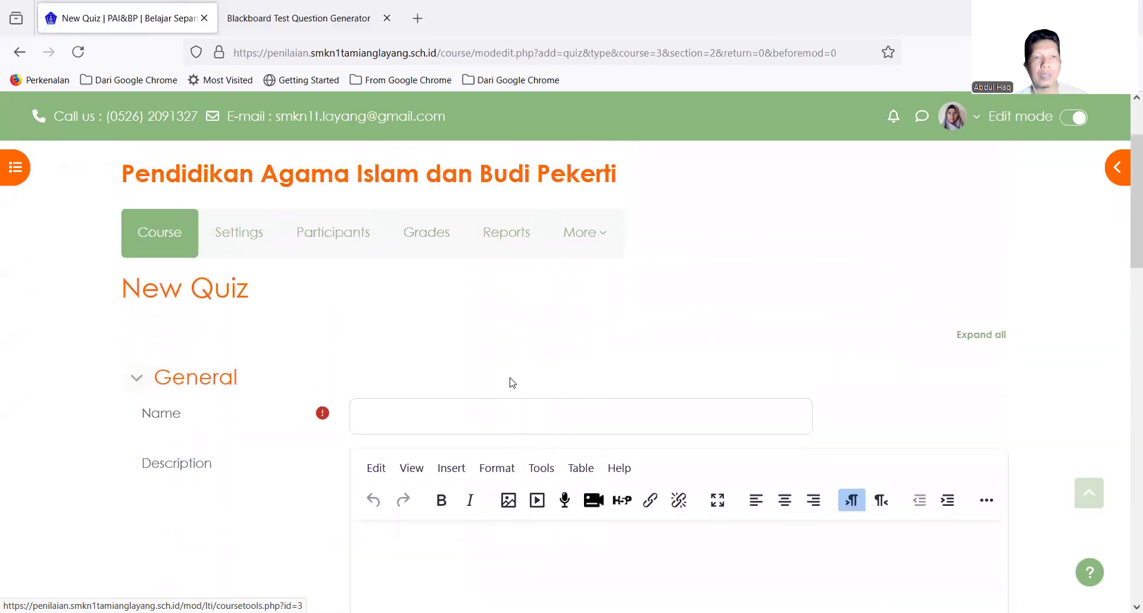
Name the new quiz "ASESMEN SUMATIF I"
left_click(475, 415)
type("ASES")
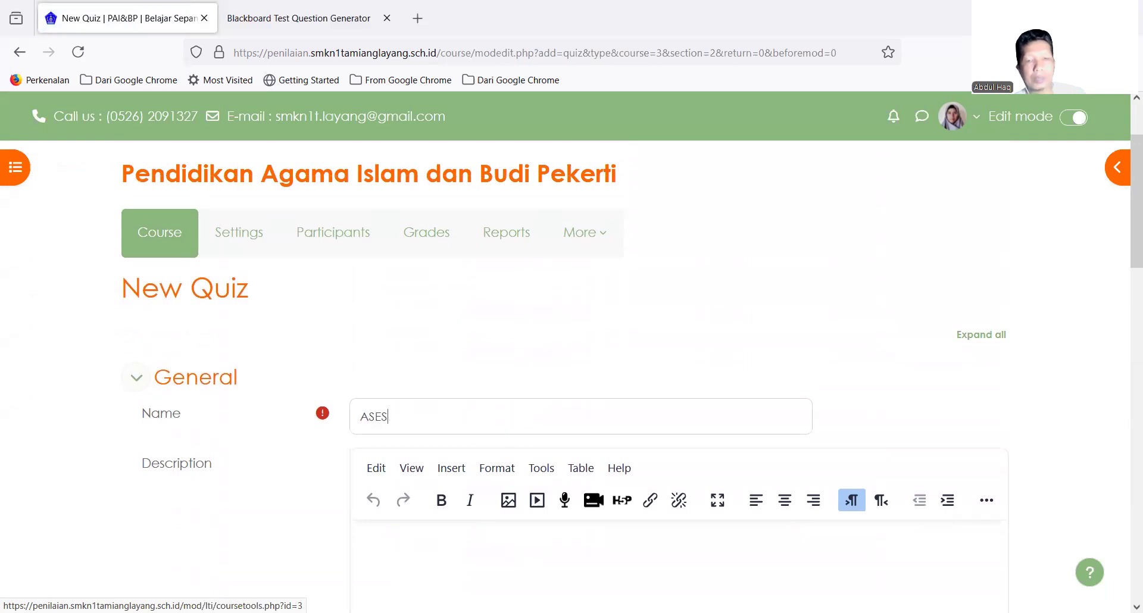
type("MEN SUMA")
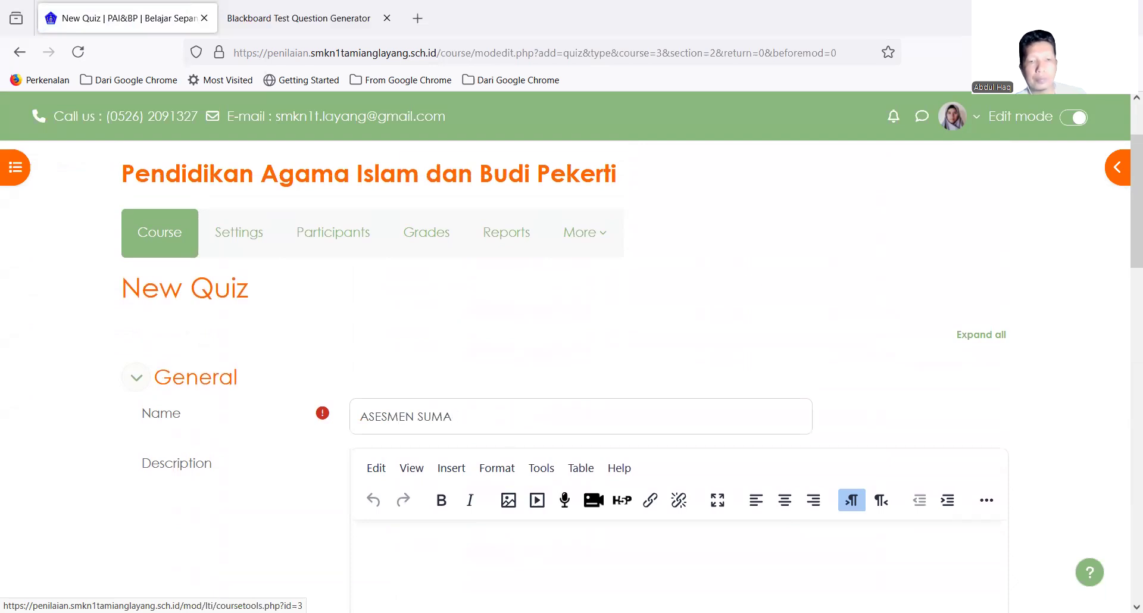
type("TIF I")
Begin the quiz description with the heading line "PETUNJUK PENYELESAIAN" and start a new line below it
scroll(381, 485, "down", 2)
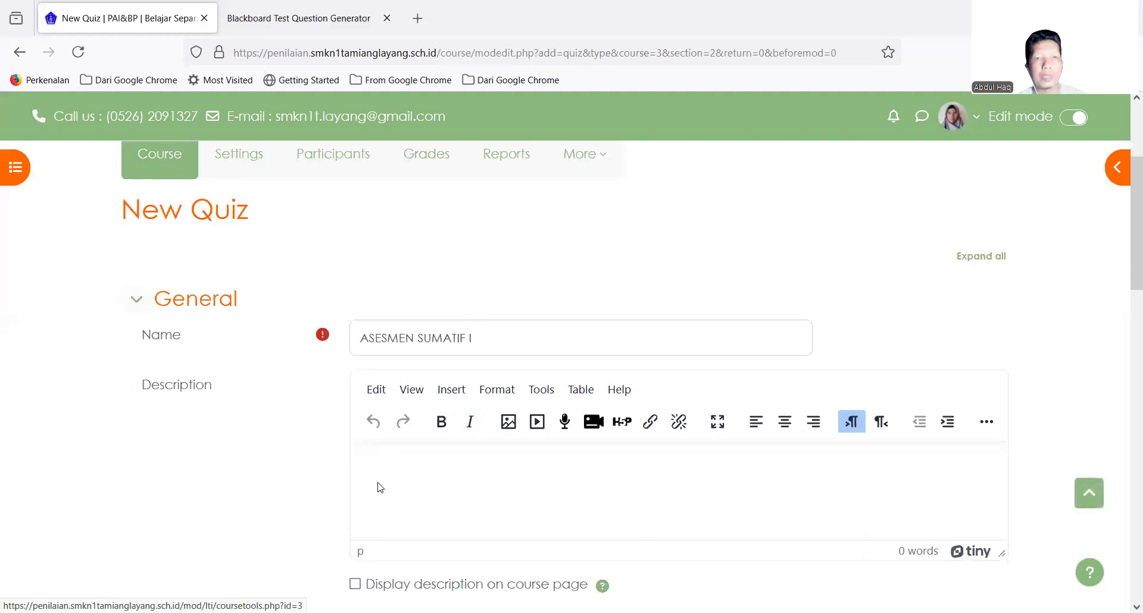
left_click(437, 482)
type("PE")
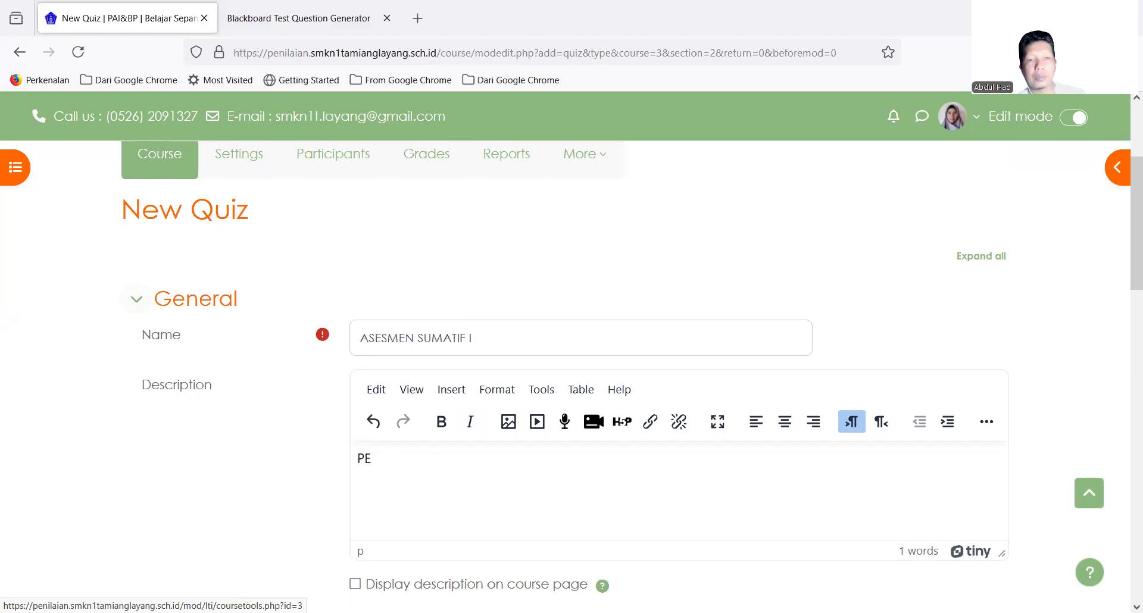
type("TUNJUK")
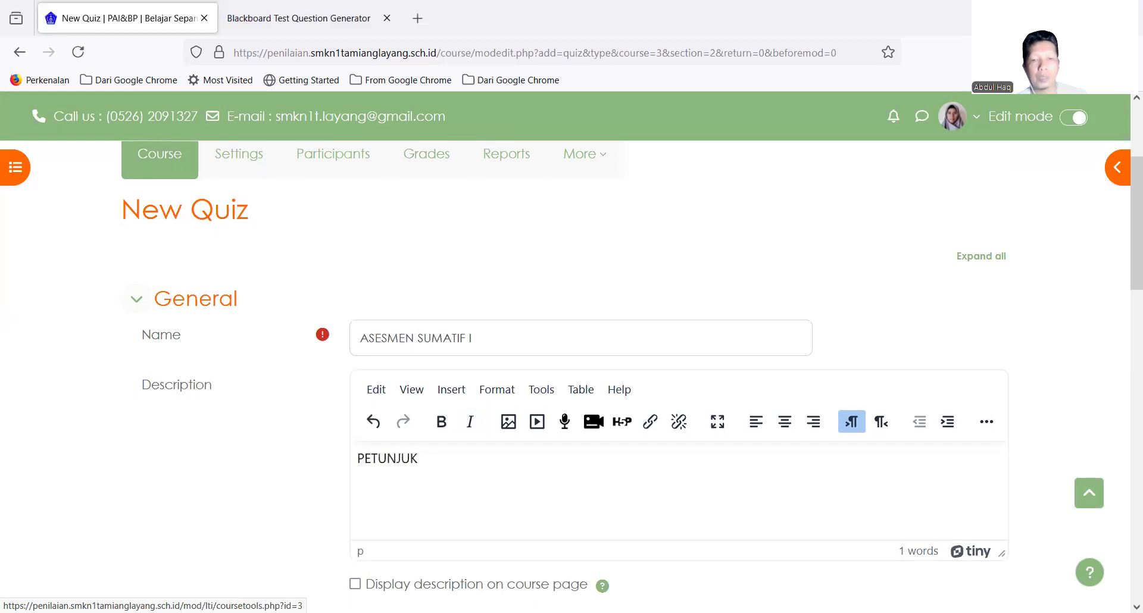
type(" PENYE")
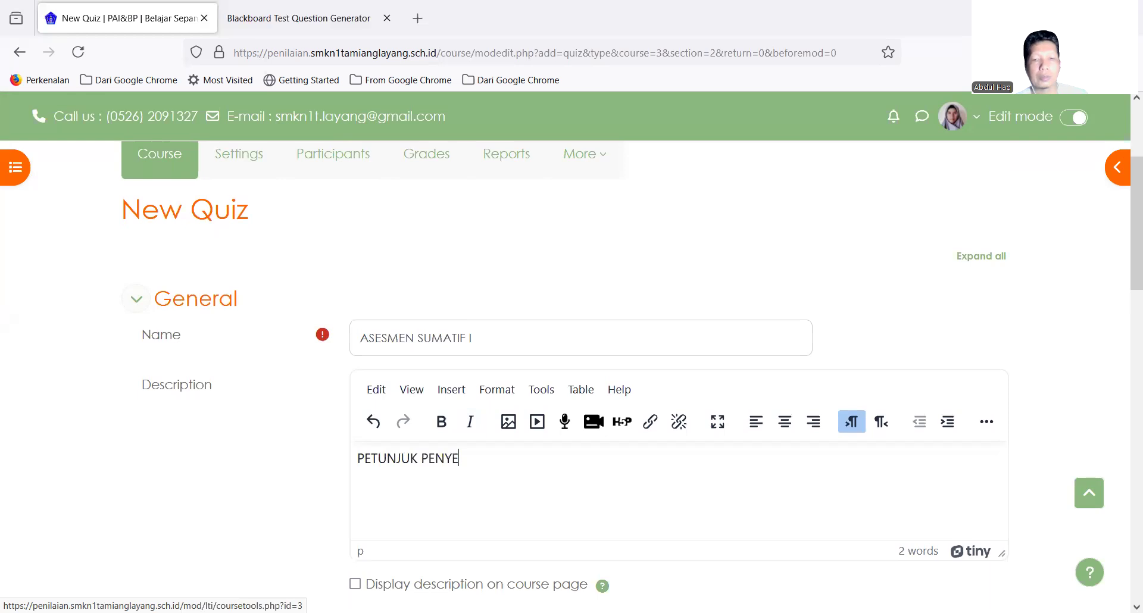
type("LESAIAN")
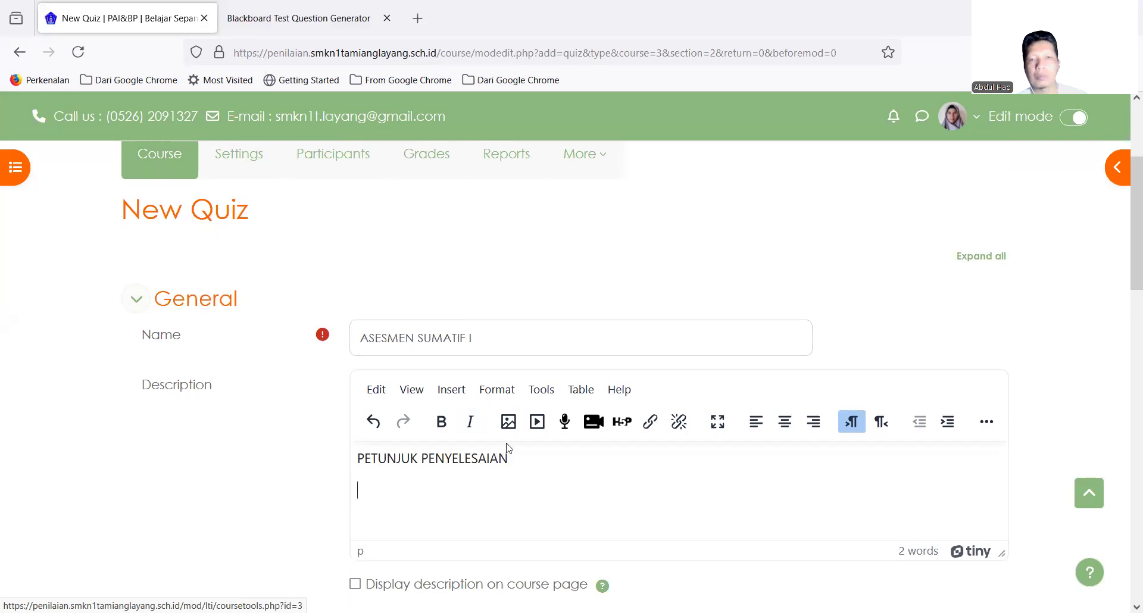
Start a numbered list under the description heading, with "Berdoalah sebelum mengerjakan" as its first item
left_click(988, 424)
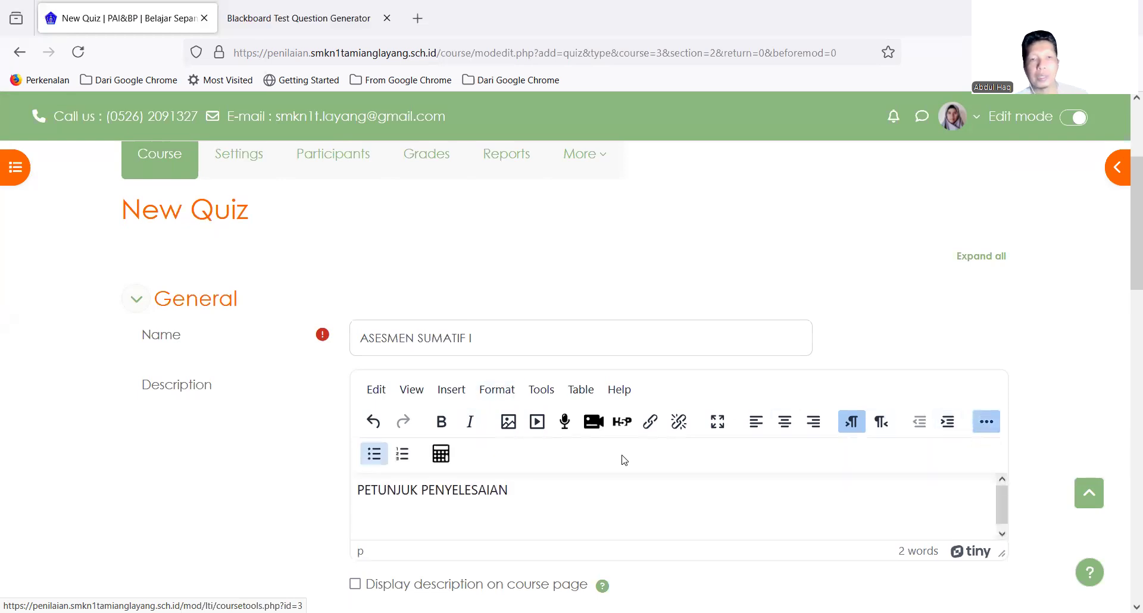
left_click(403, 462)
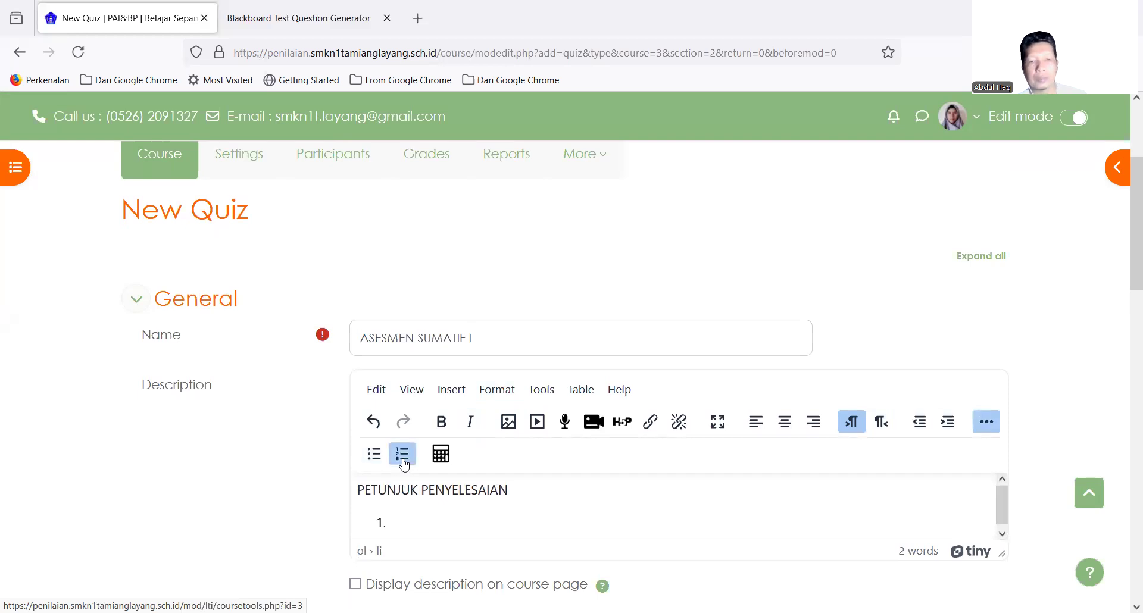
type("bERDOAL")
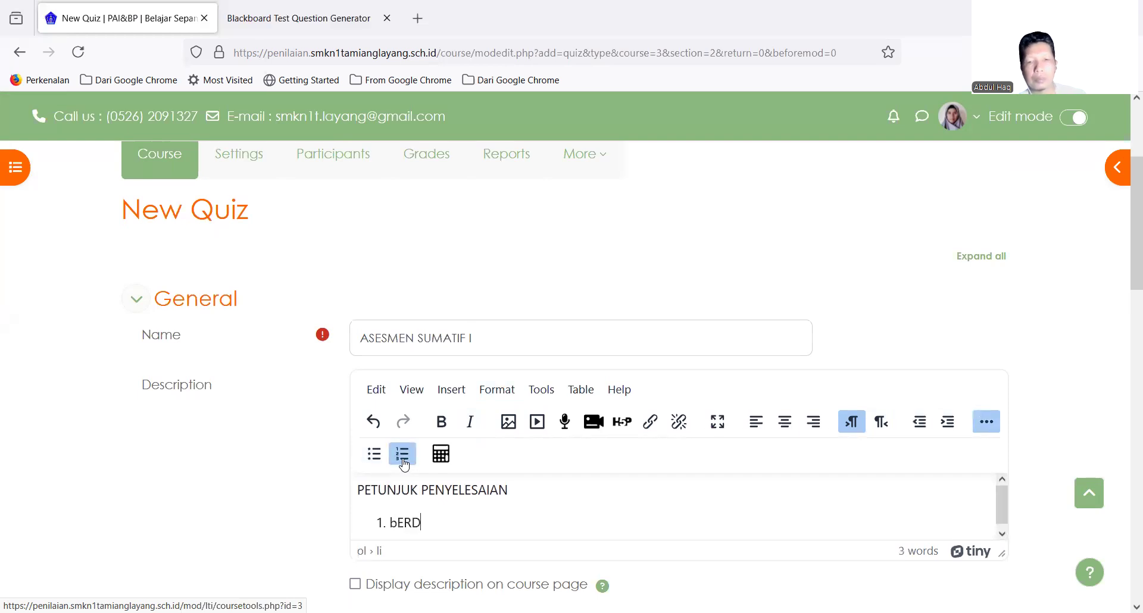
key("BackSpace")
key("BackSpace")
key("BackSpace")
key("BackSpace")
key("BackSpace")
key("BackSpace")
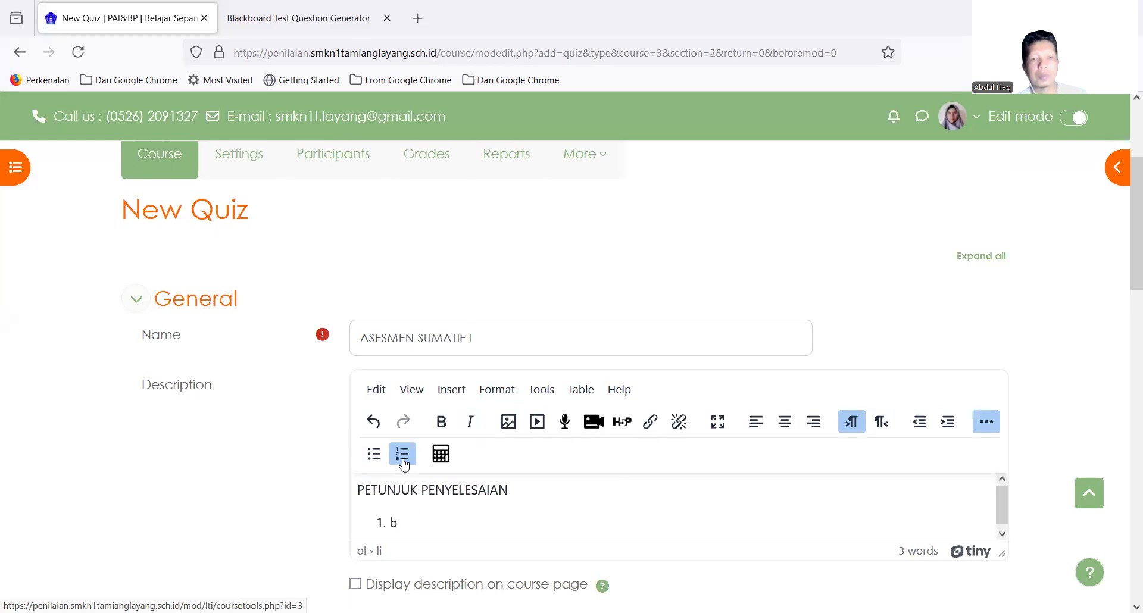
type("Berdo")
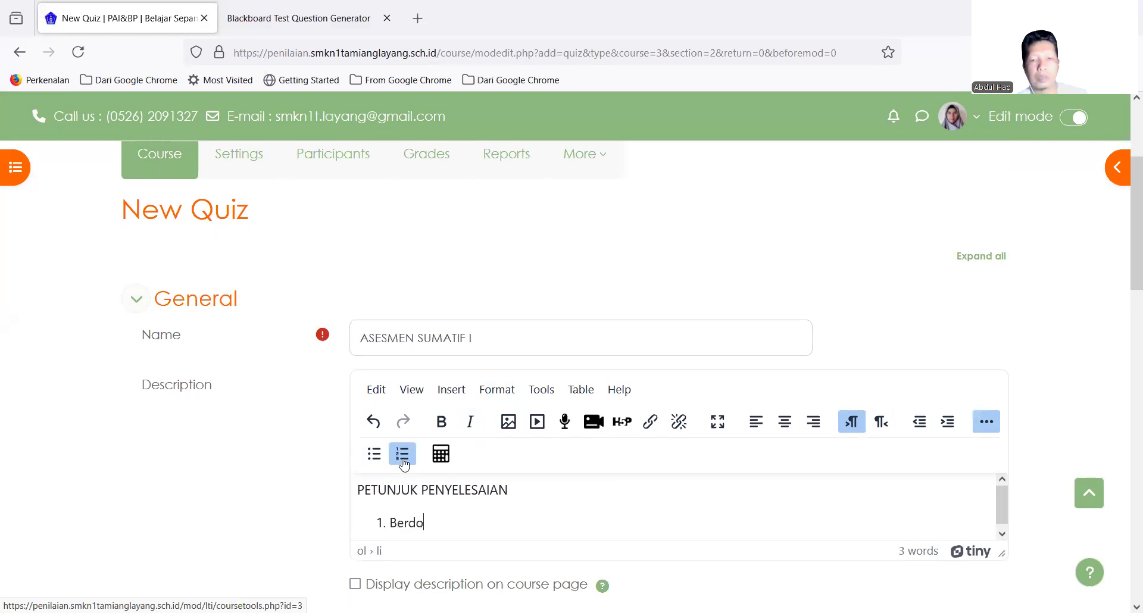
type("alah sen")
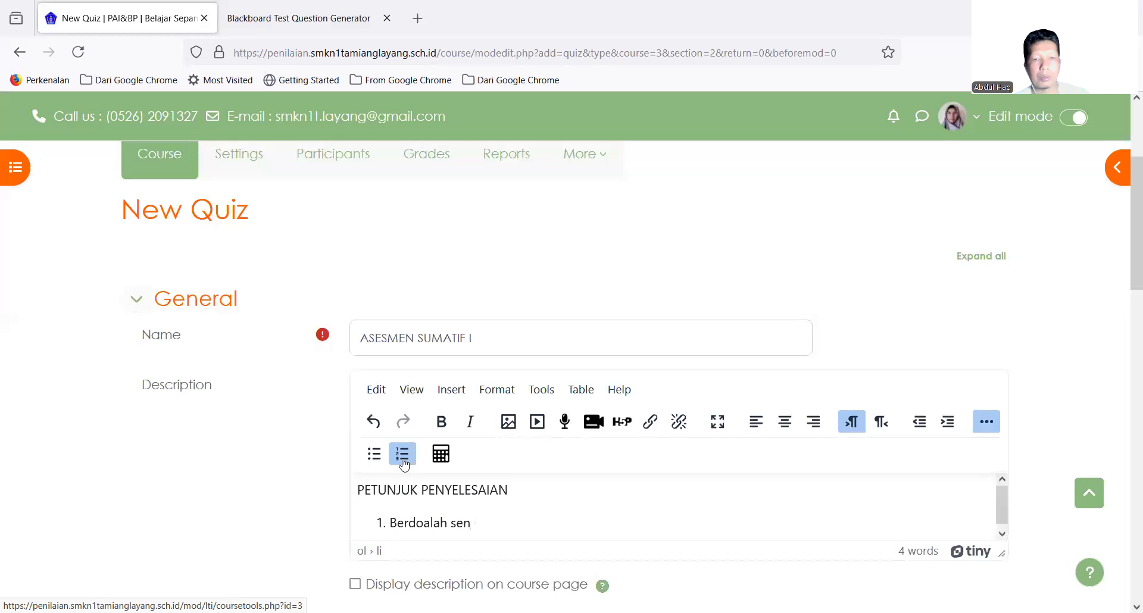
key("BackSpace")
type("bel")
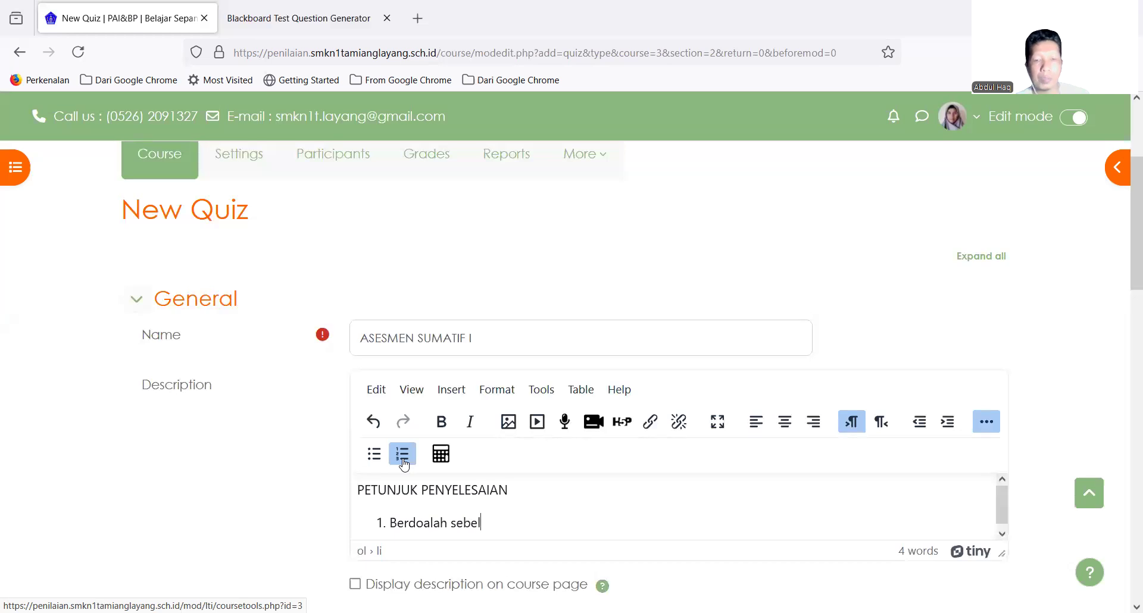
type("um mengerk")
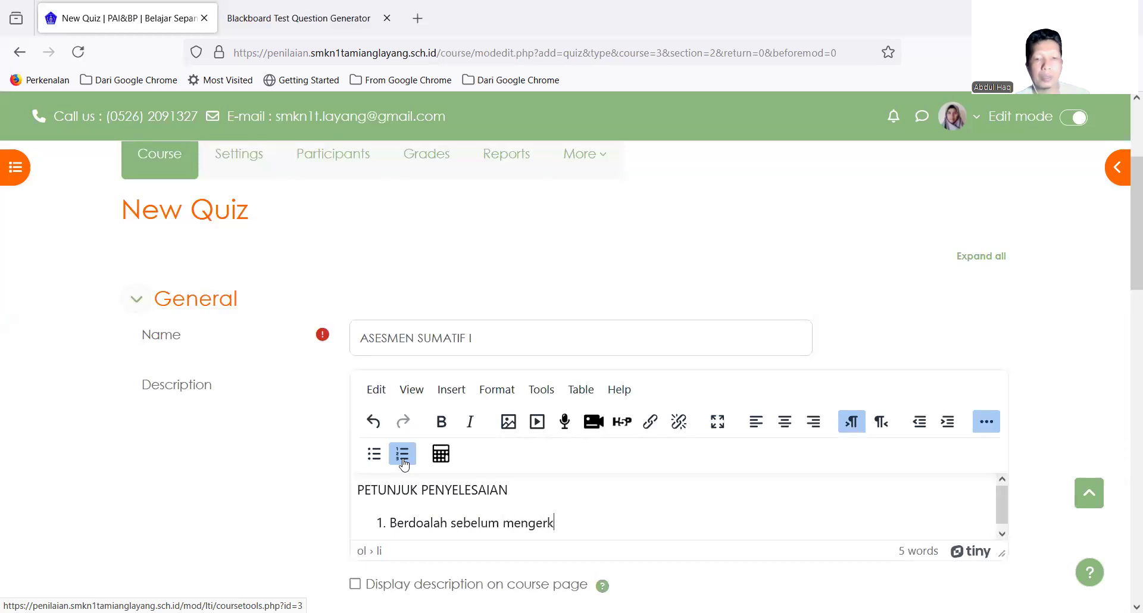
key("BackSpace")
type("jakan")
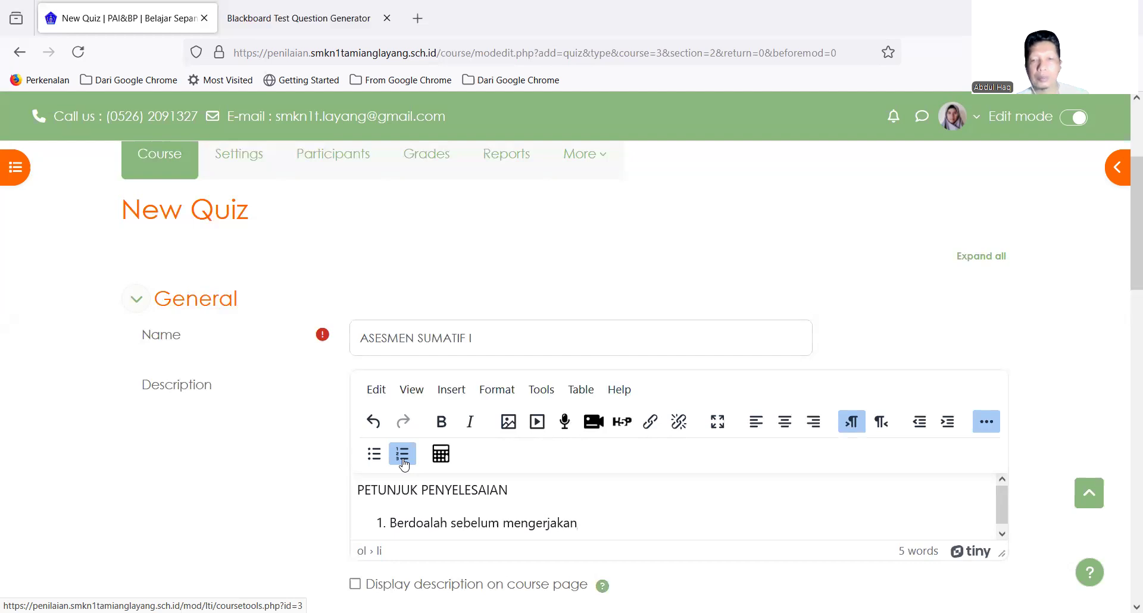
Add the placeholder items "llll" and "lllll" as the second and third entries of the numbered list
key("Return")
type("llll")
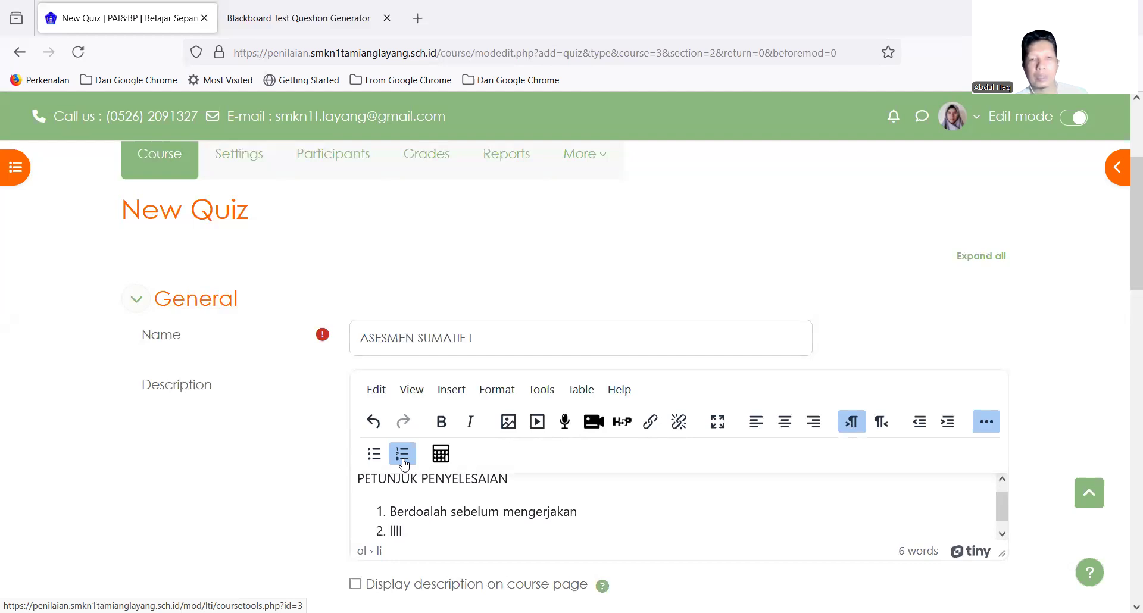
key("Return")
type("lllll")
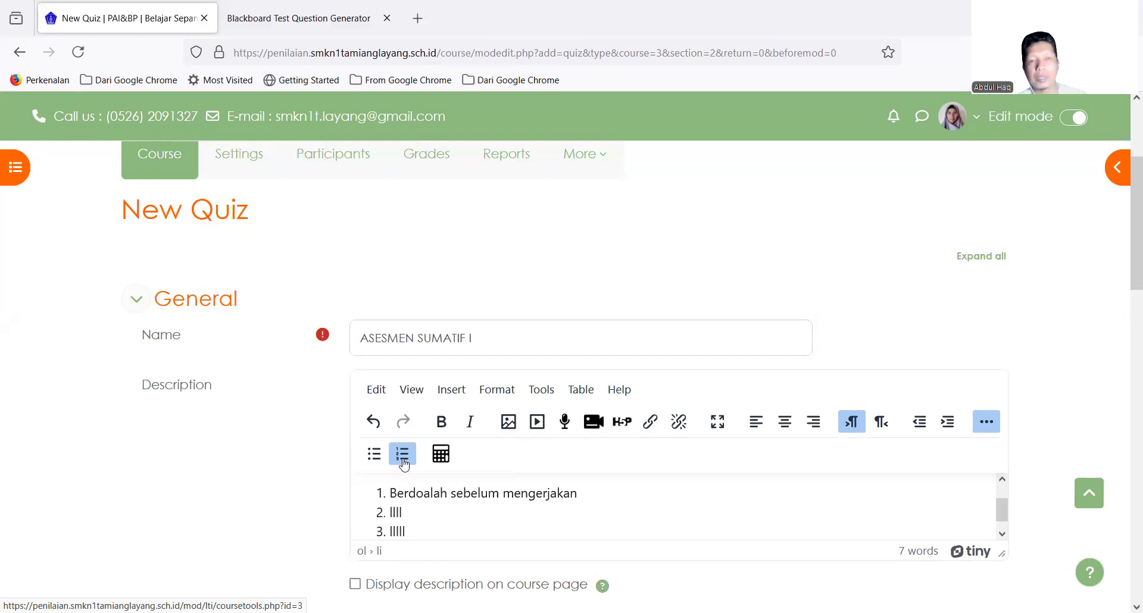
Have the quiz description displayed on the course page
scroll(403, 464, "down", 3)
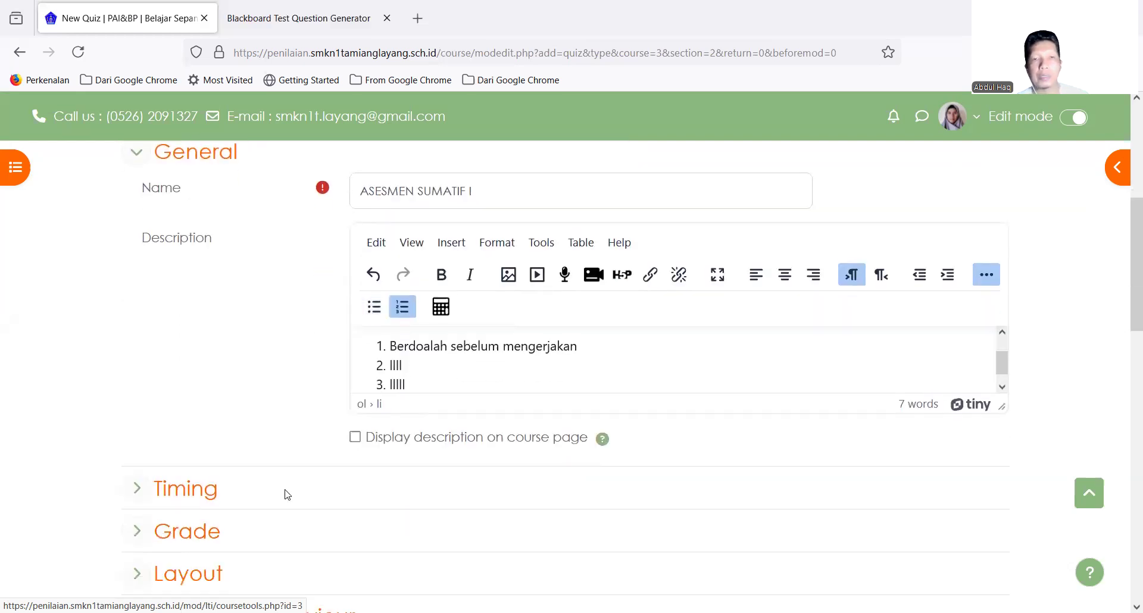
left_click(355, 439)
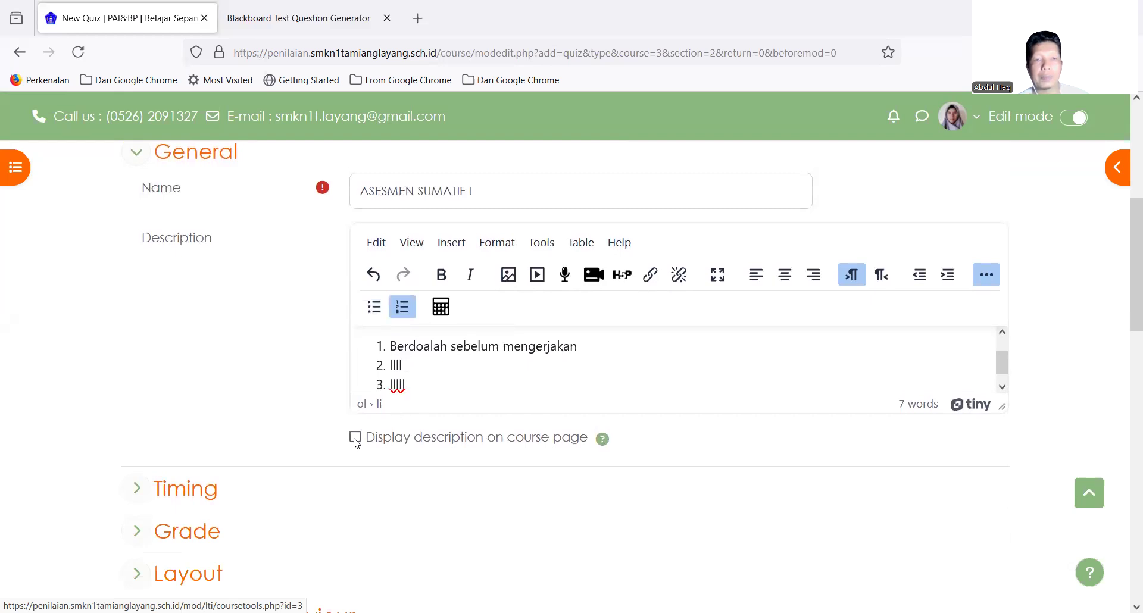
left_click(356, 438)
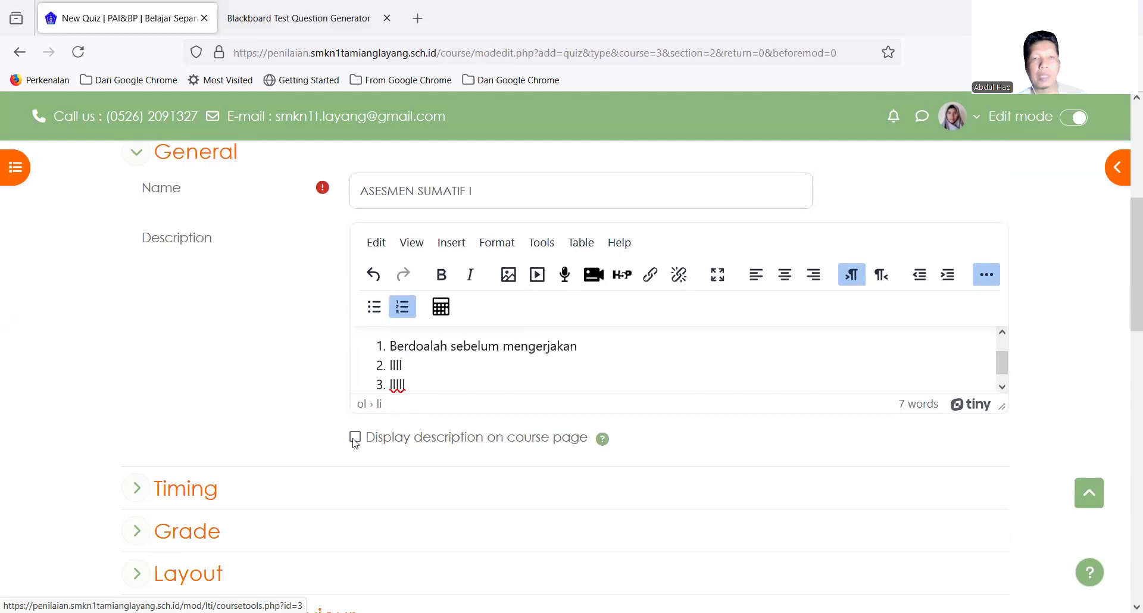
left_click(356, 438)
Expand the Timing settings and enable both the opening and the closing date of the quiz
scroll(357, 438, "down", 2)
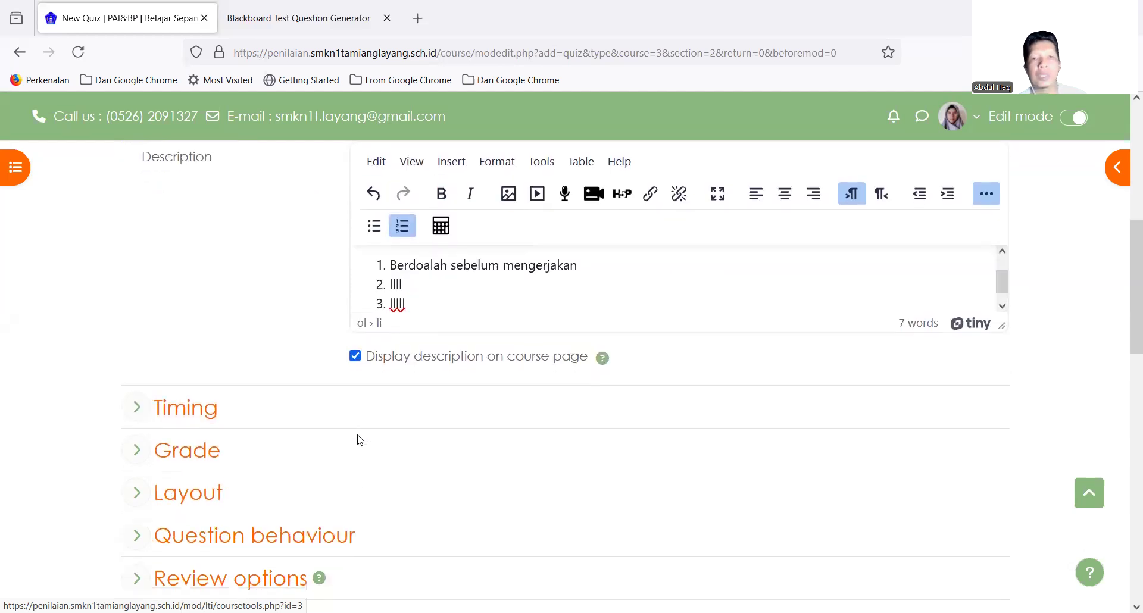
scroll(357, 438, "down", 2)
scroll(359, 440, "down", 2)
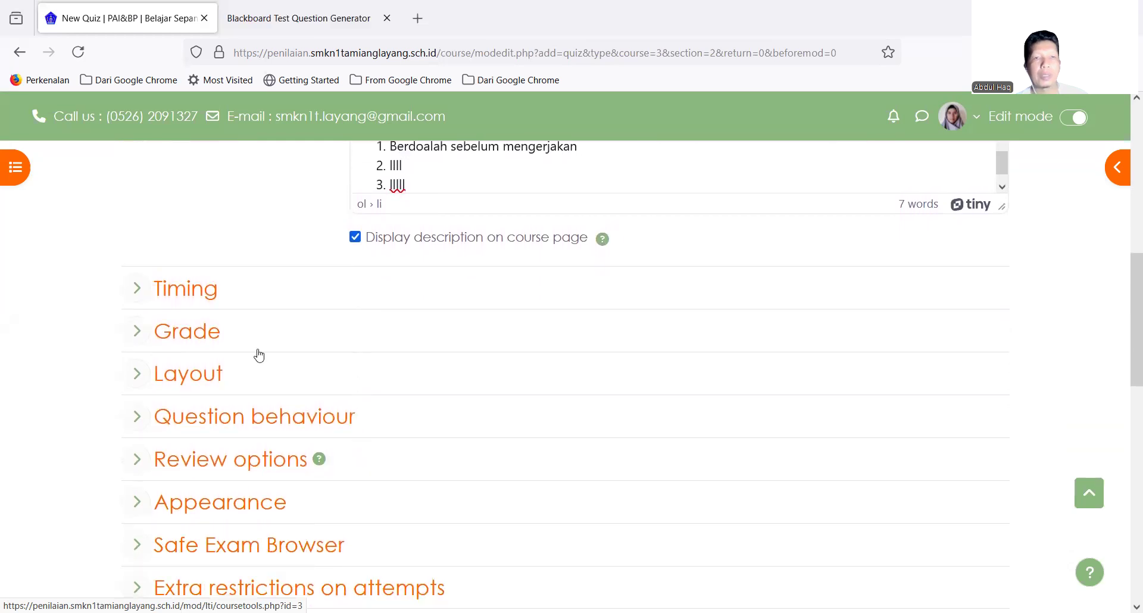
left_click(136, 288)
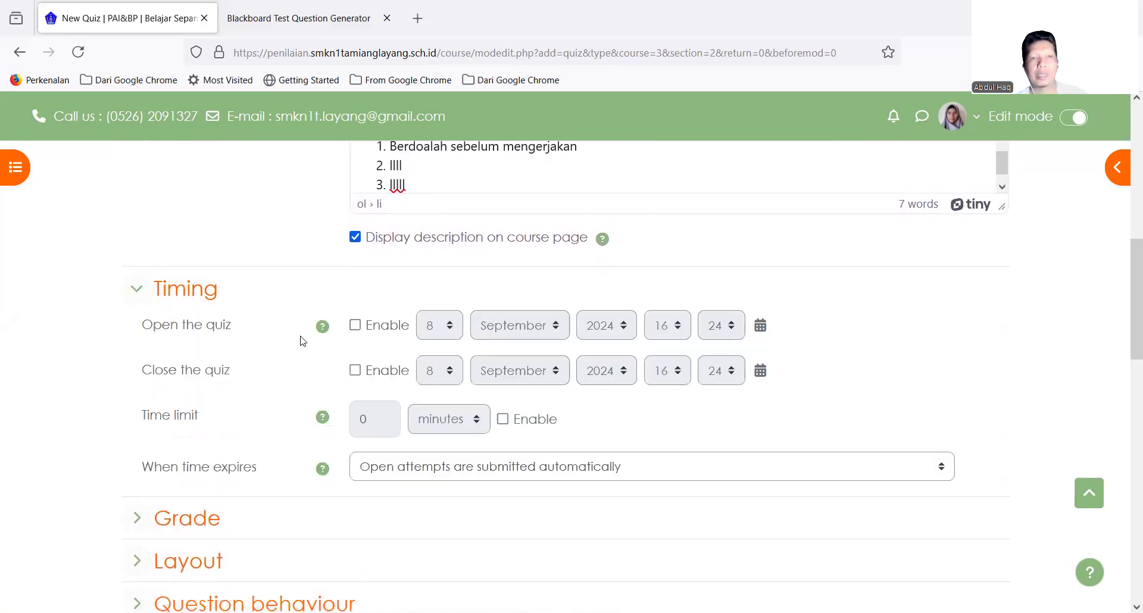
left_click(358, 331)
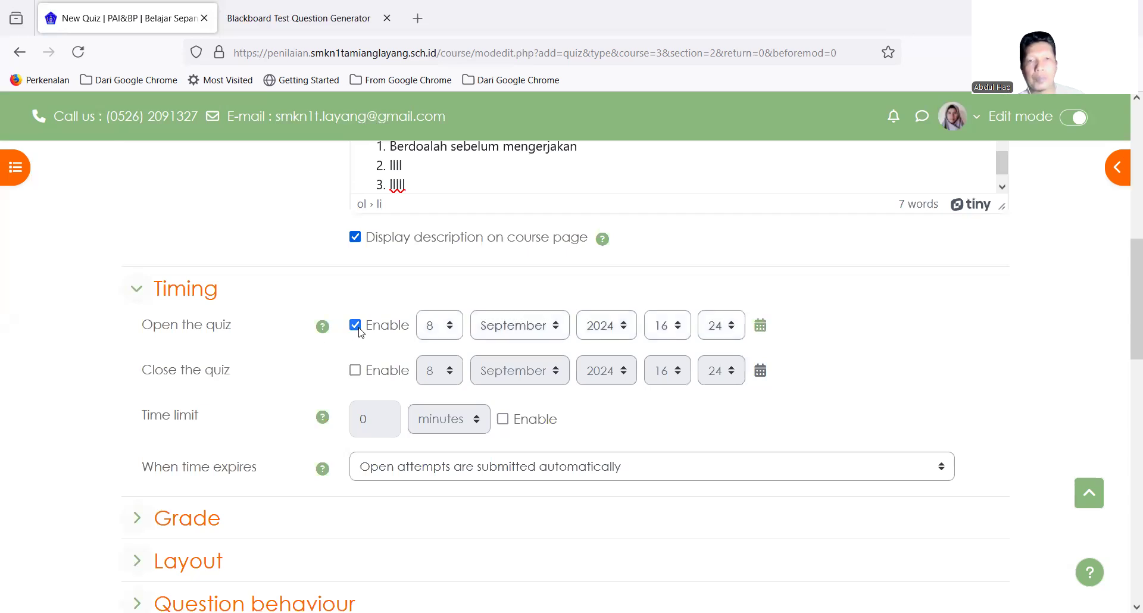
left_click(361, 374)
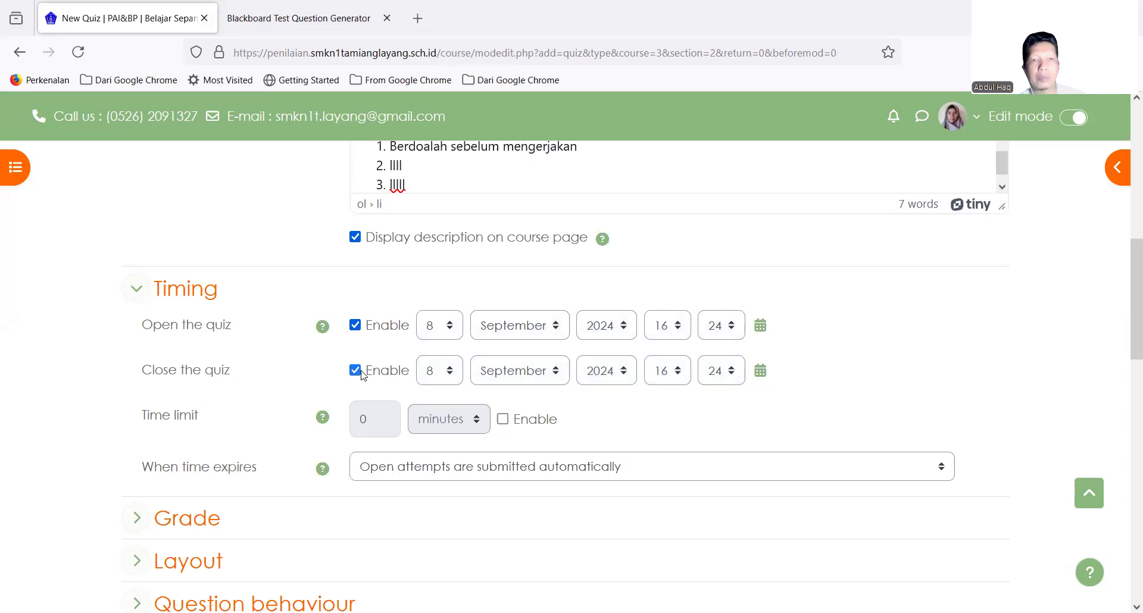
left_click(456, 371)
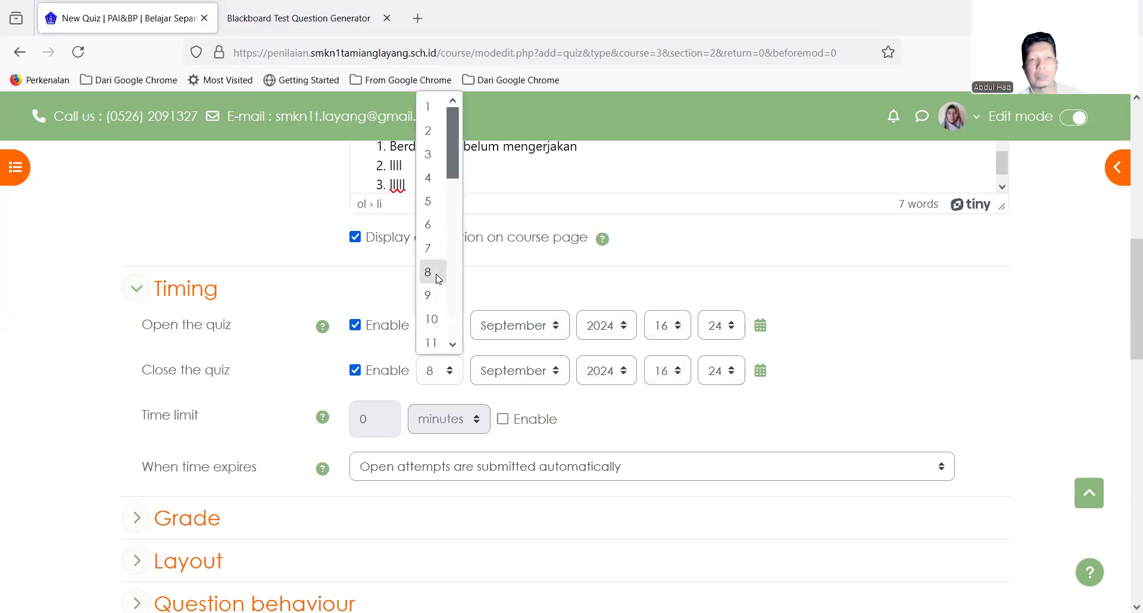
left_click(433, 322)
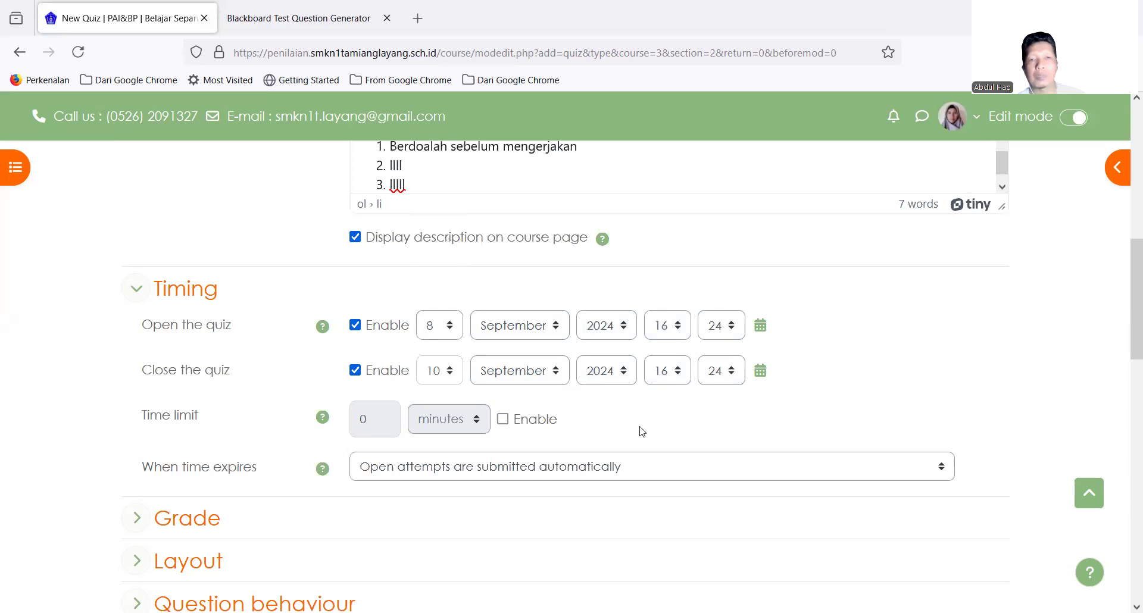
left_click(454, 374)
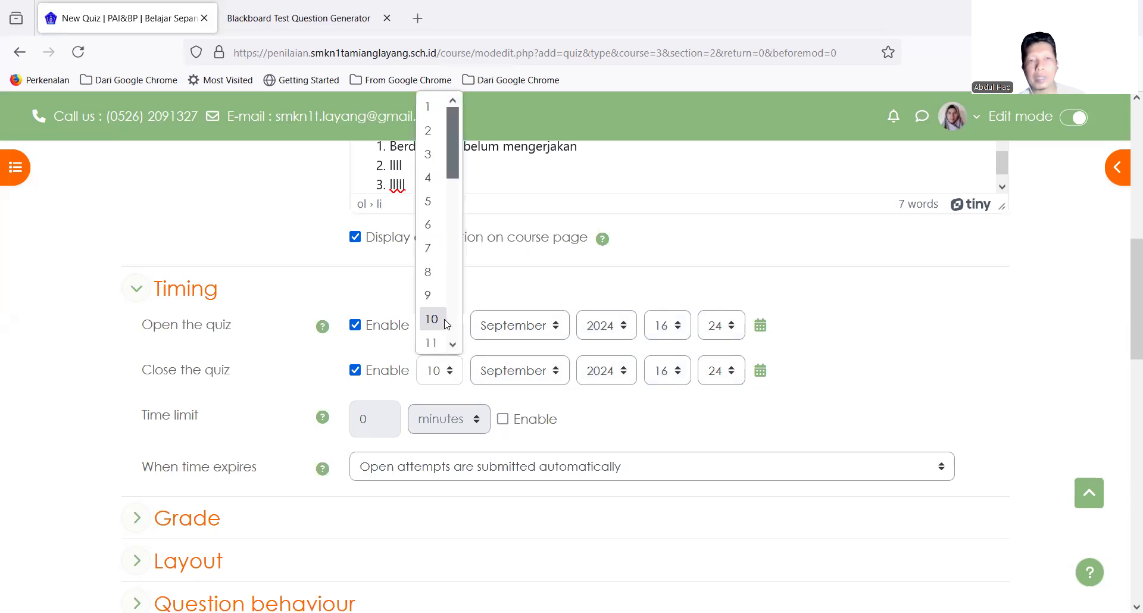
left_click(432, 271)
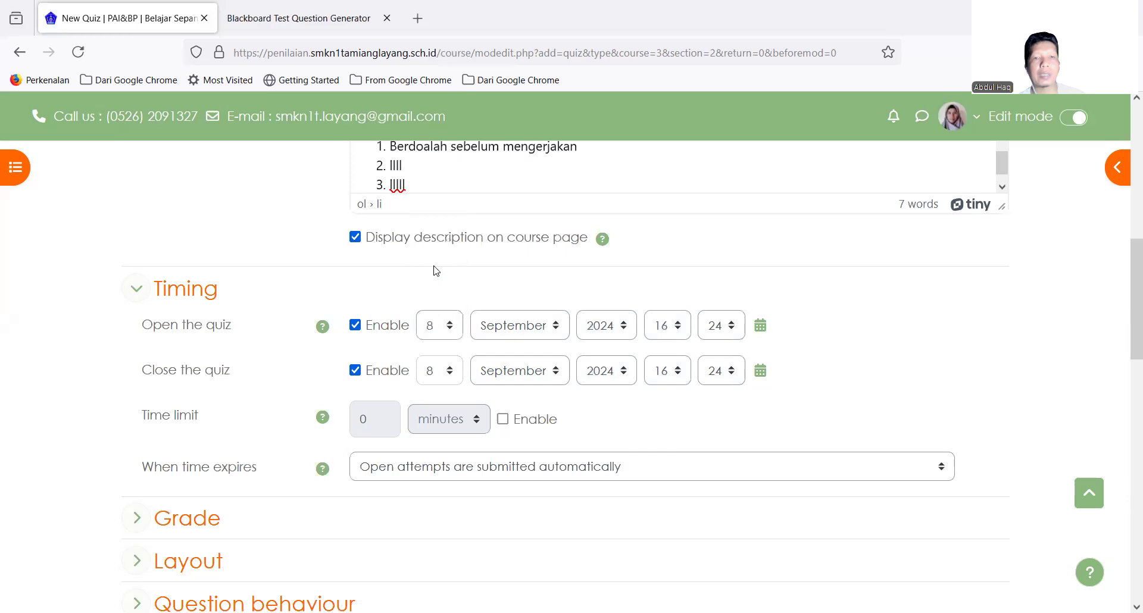
Set the quiz's opening hour to 15 and enable the time limit
left_click(680, 329)
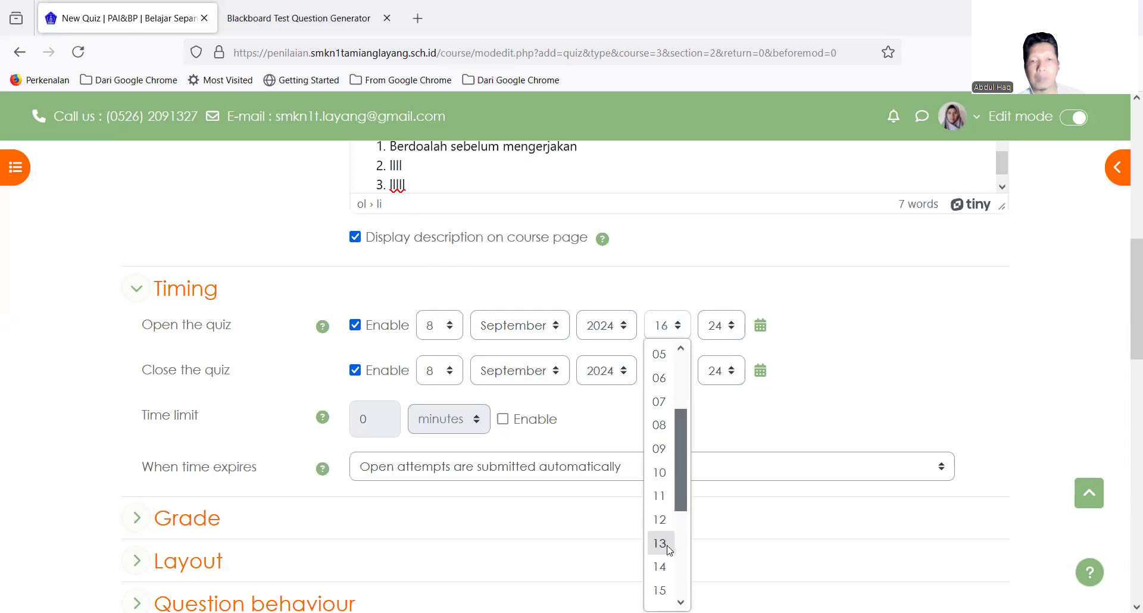
left_click(659, 590)
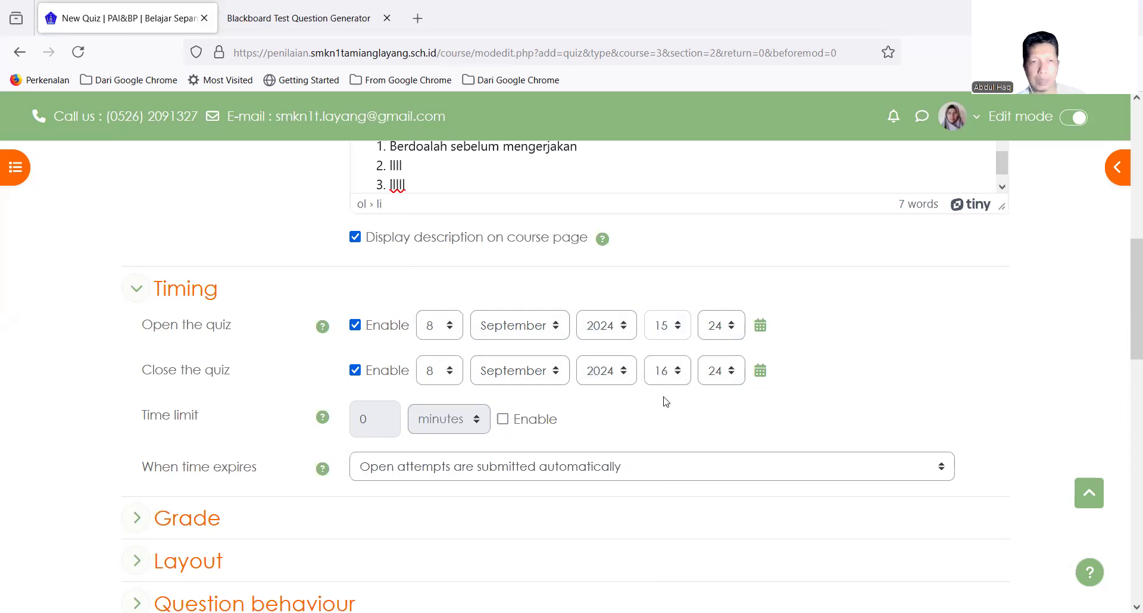
left_click(503, 419)
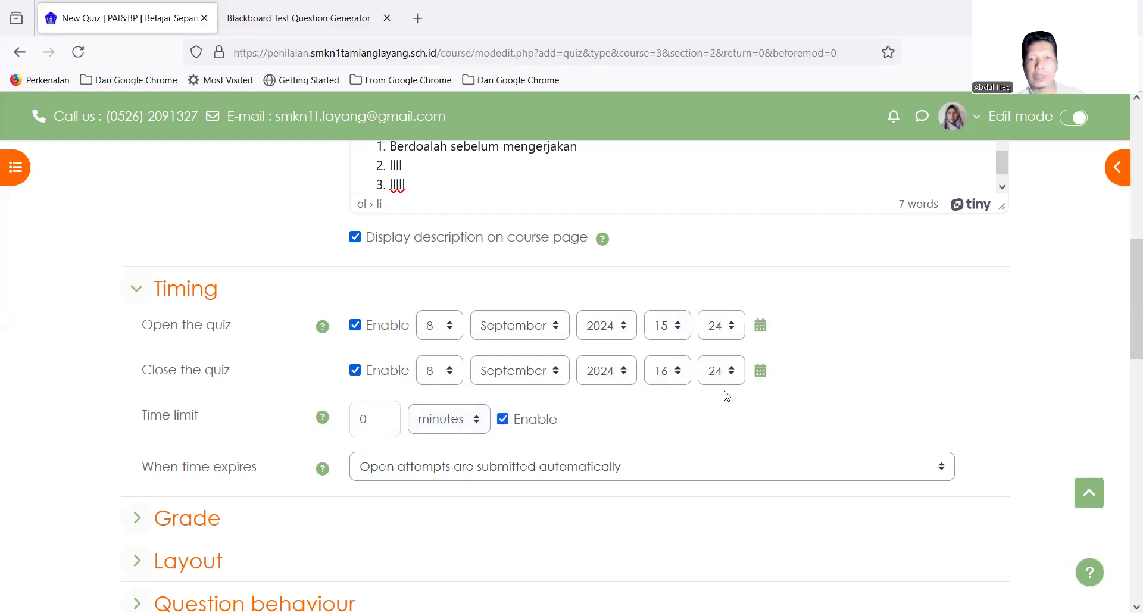
Set the quiz's closing hour to 17 and the time limit to 120 minutes
left_click(679, 372)
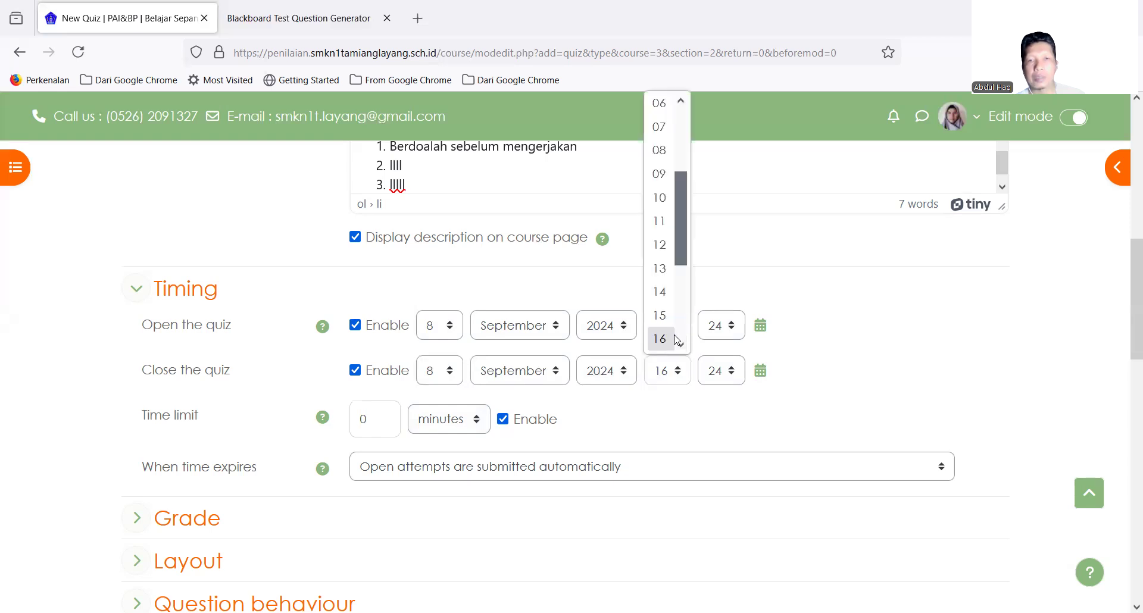
scroll(672, 337, "down", 2)
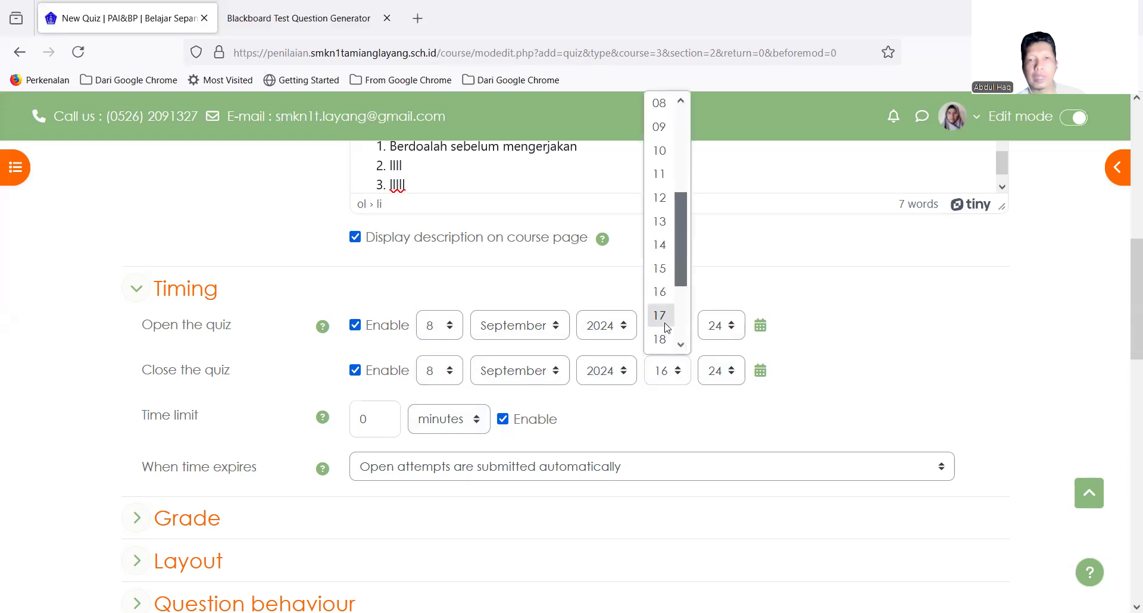
left_click(660, 315)
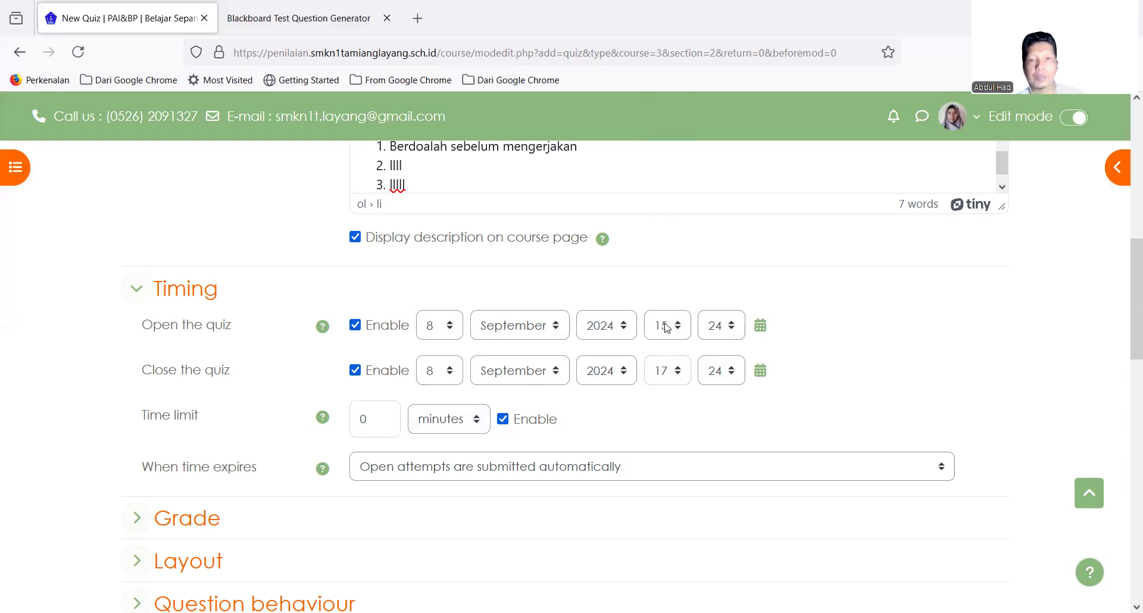
left_click(364, 421)
type("12")
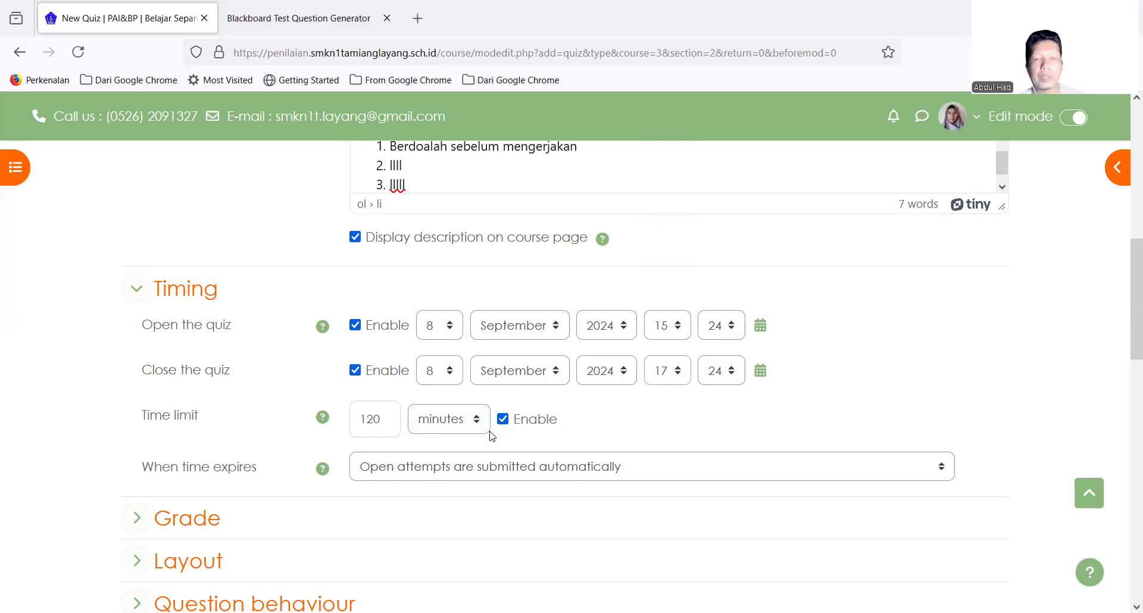
Choose "Open attempts are submitted automatically" as the behaviour when time expires
scroll(488, 429, "down", 1)
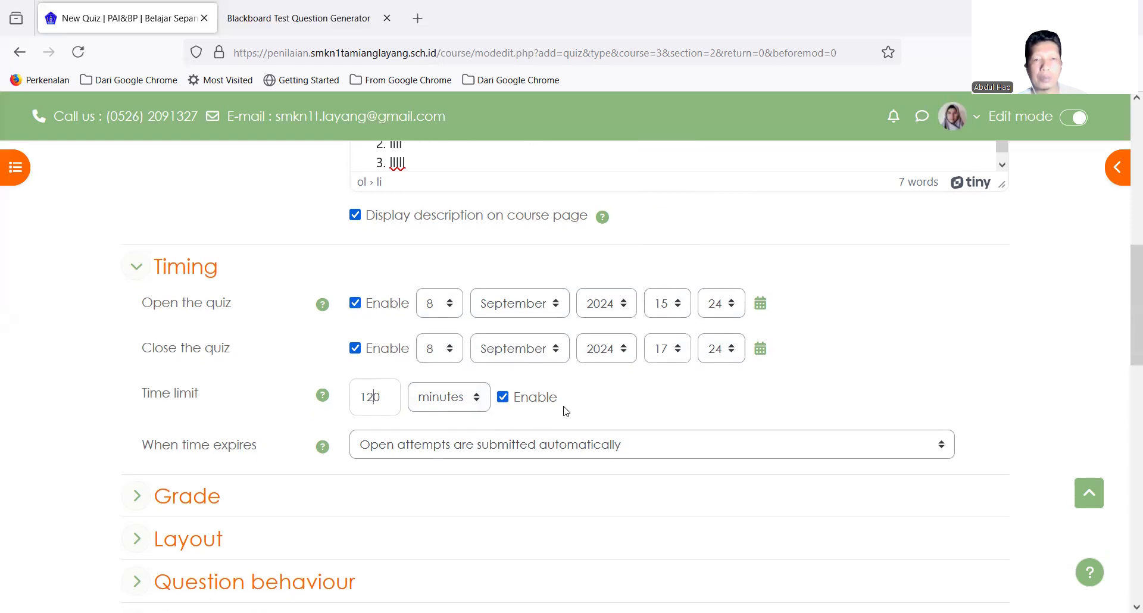
scroll(566, 411, "down", 1)
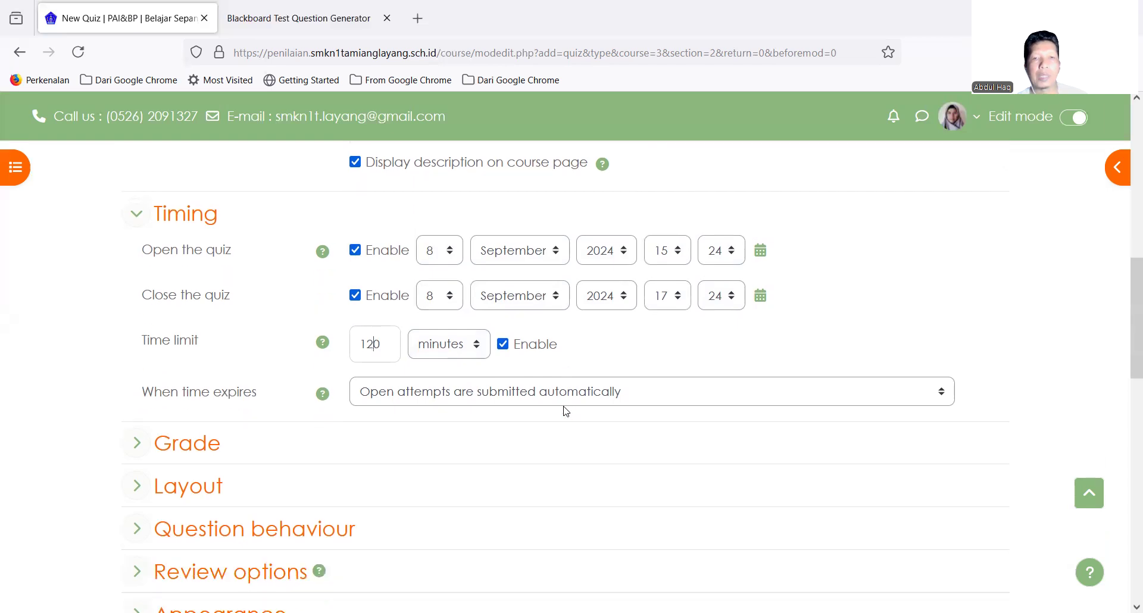
left_click(592, 397)
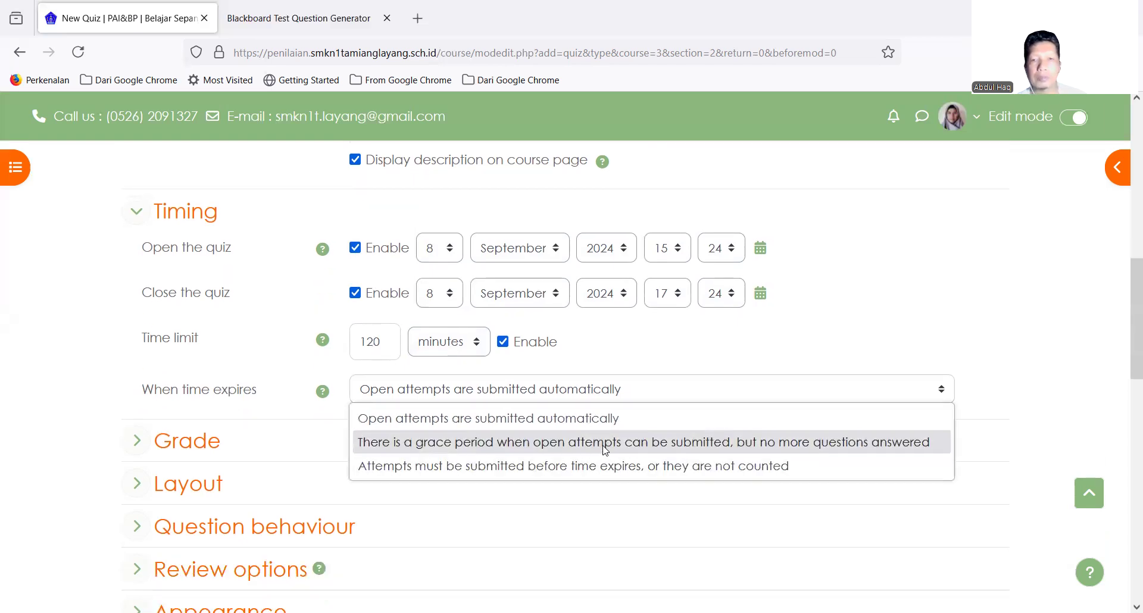
left_click(597, 421)
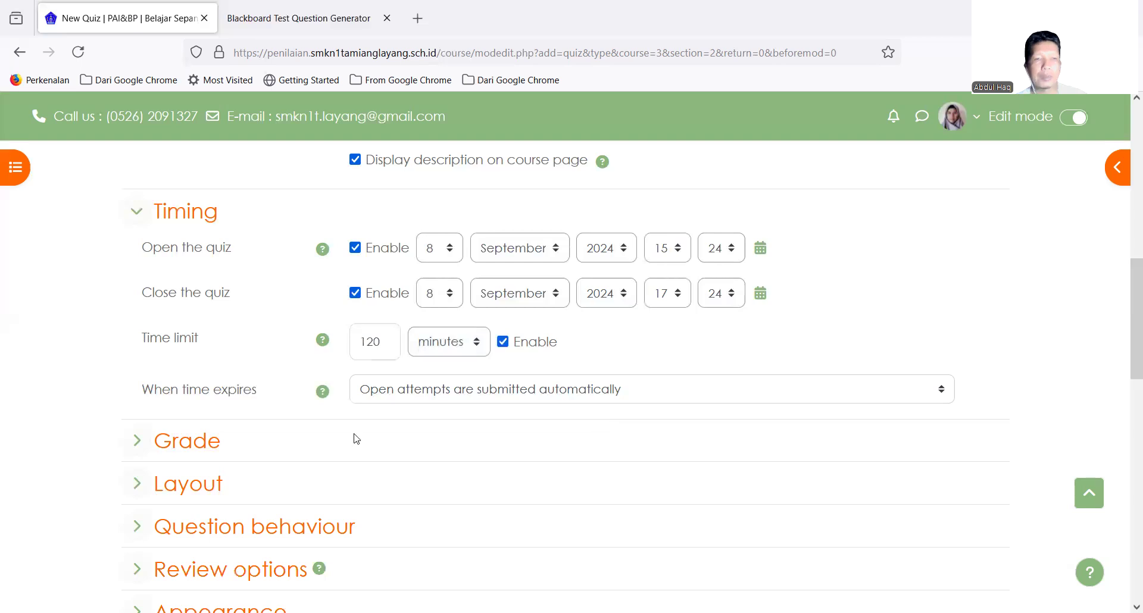
In the expanded Grade settings, set the grade to pass to 10 and the attempts allowed to 2
left_click(135, 440)
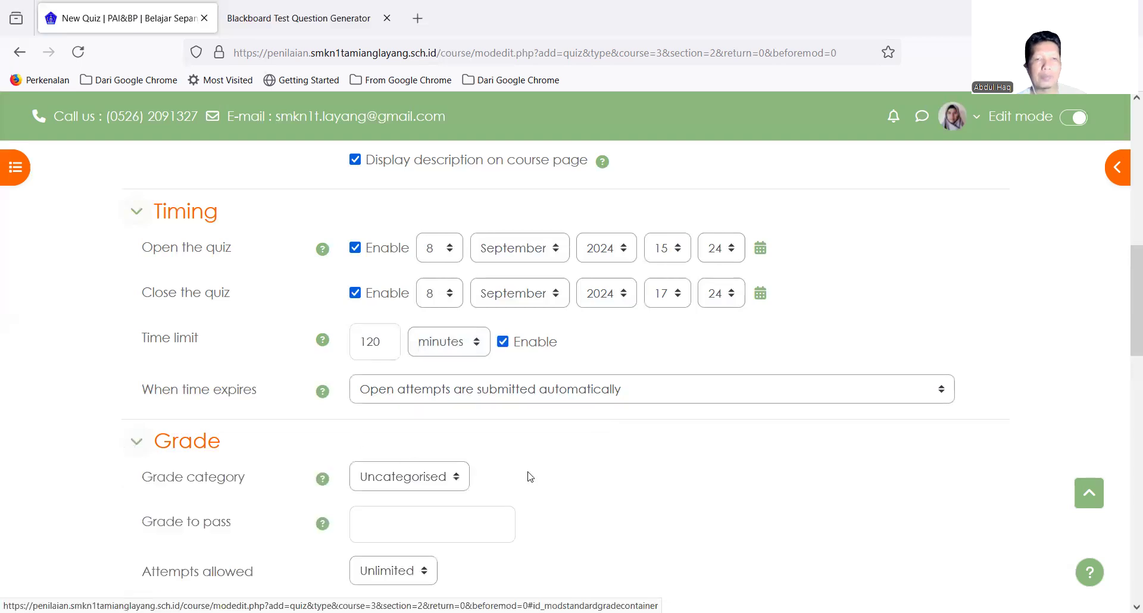
scroll(659, 491, "down", 2)
scroll(658, 491, "down", 2)
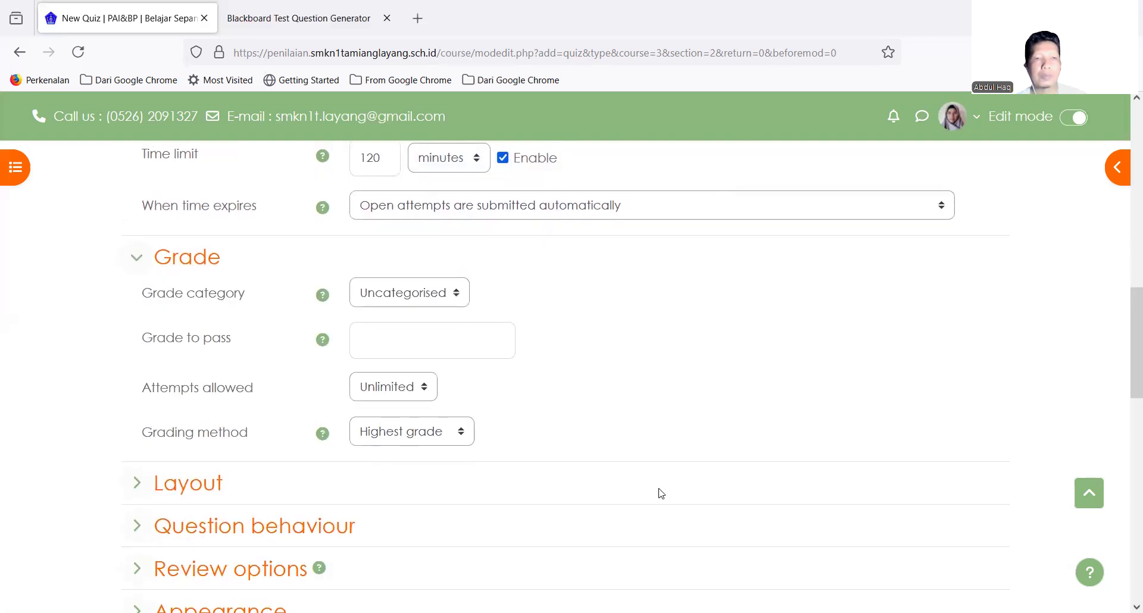
left_click(456, 293)
left_click(455, 293)
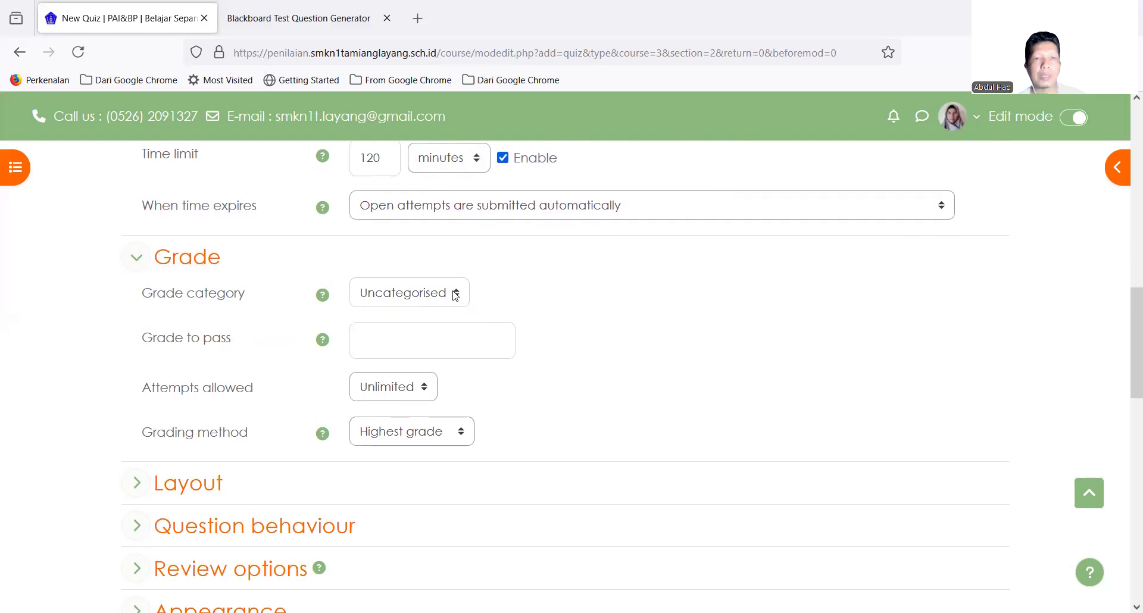
left_click(424, 352)
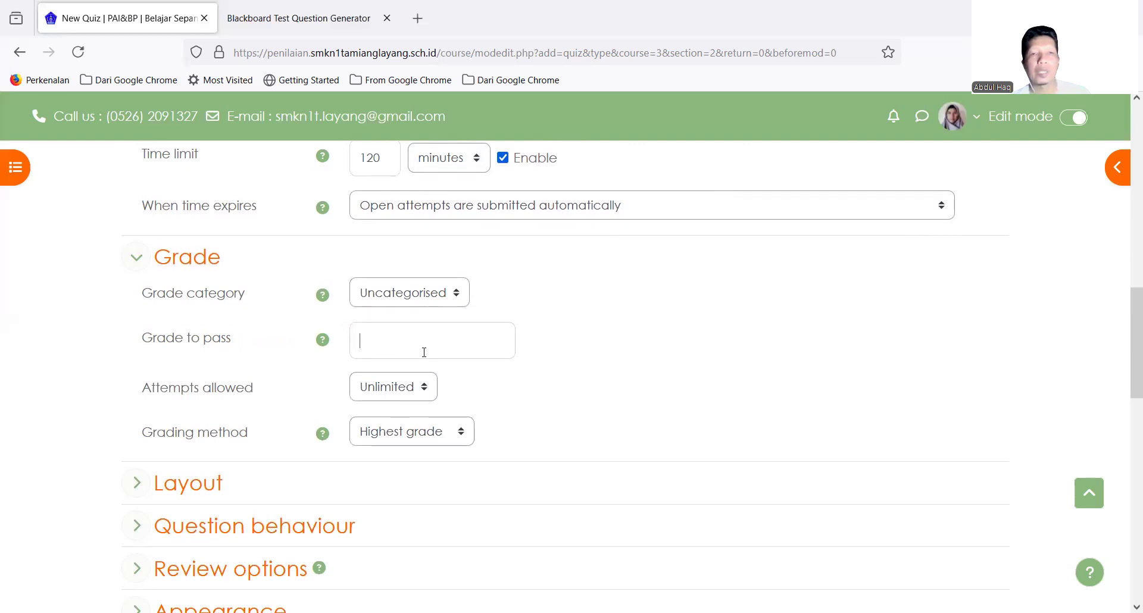
type("10")
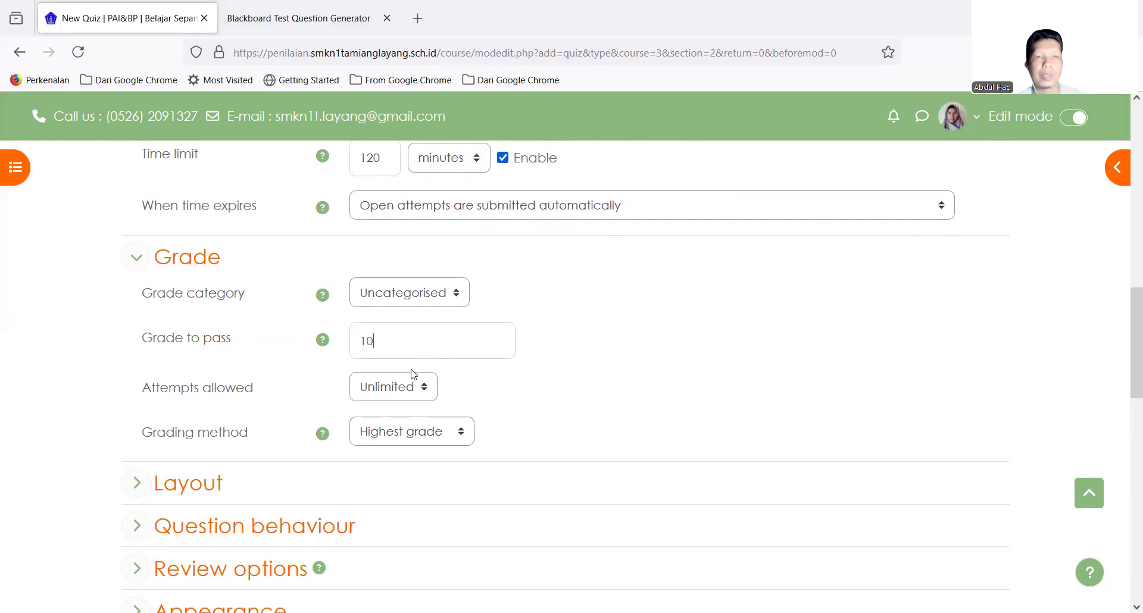
left_click(427, 397)
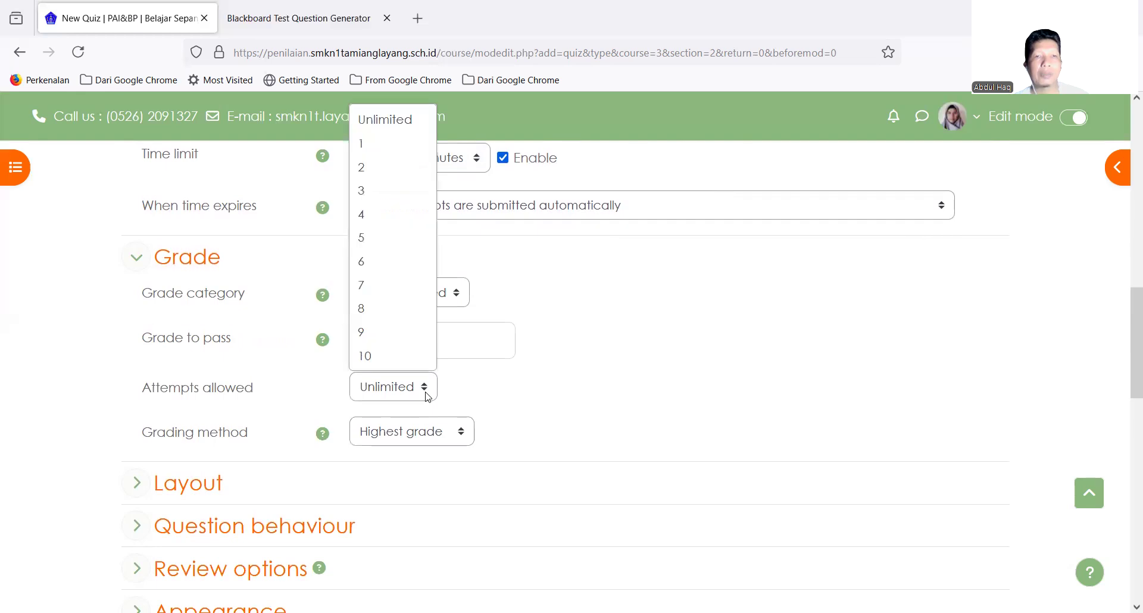
left_click(388, 166)
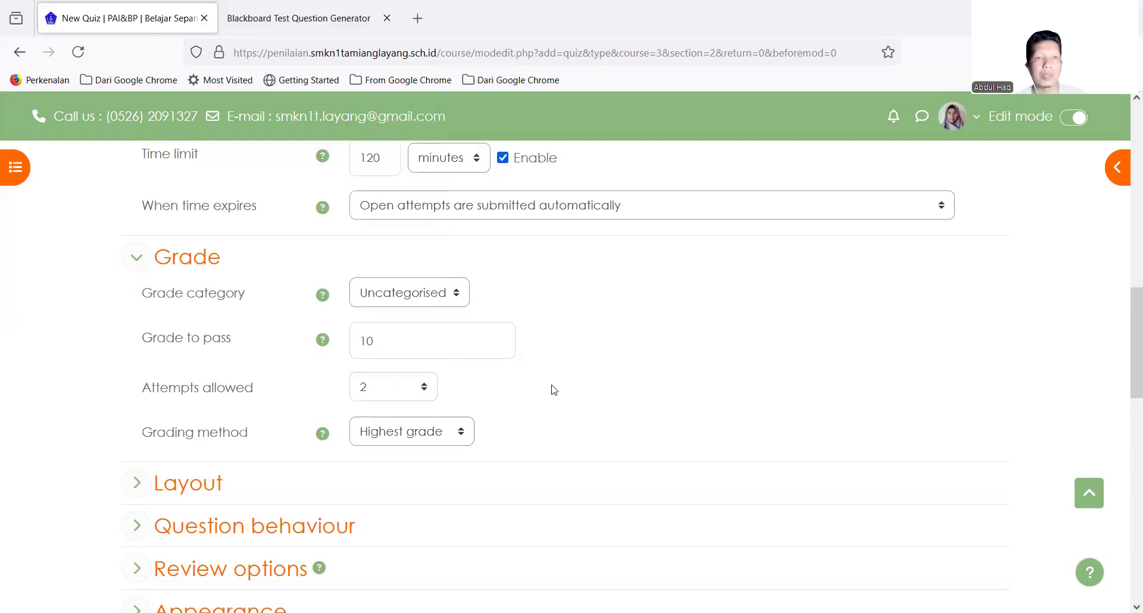
scroll(554, 389, "down", 1)
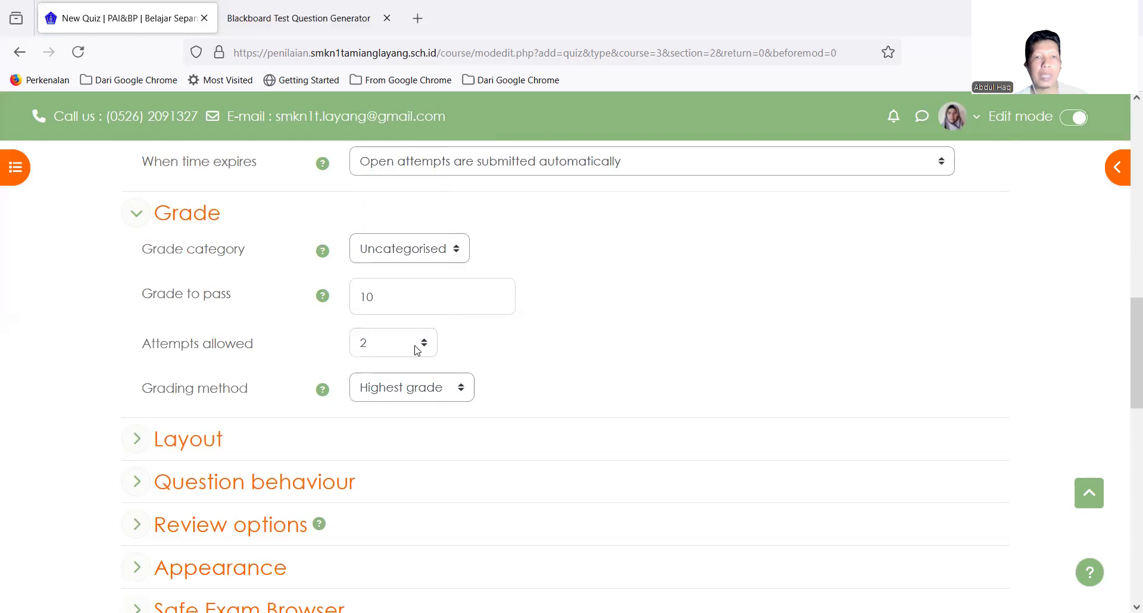
left_click(461, 394)
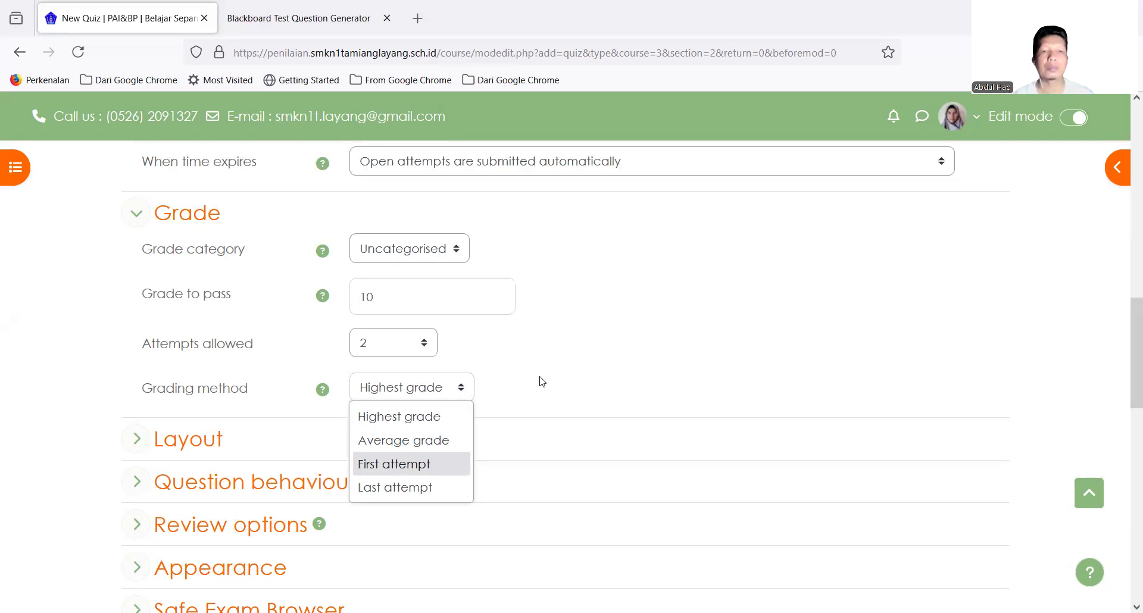
left_click(457, 442)
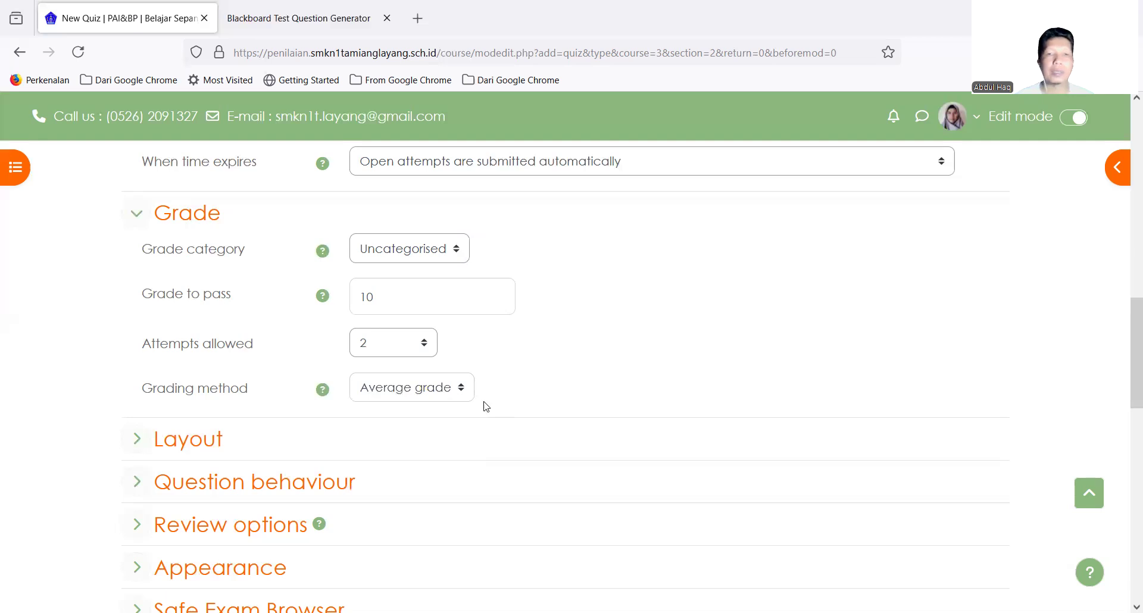
left_click(456, 388)
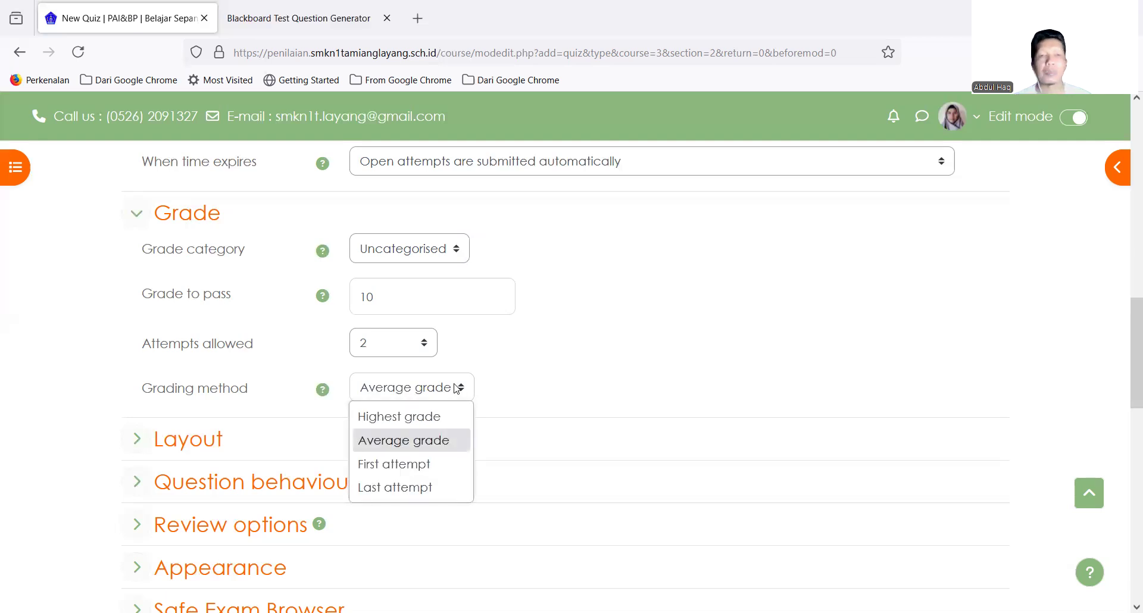
left_click(446, 420)
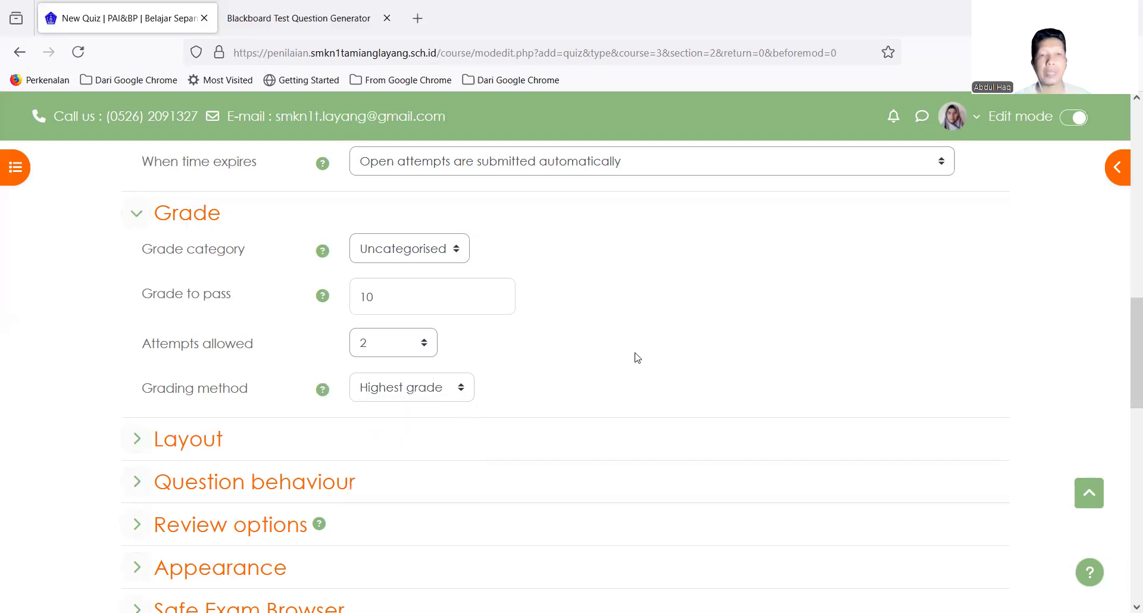
Expand the Layout settings, including the additional navigation method option
scroll(637, 357, "down", 1)
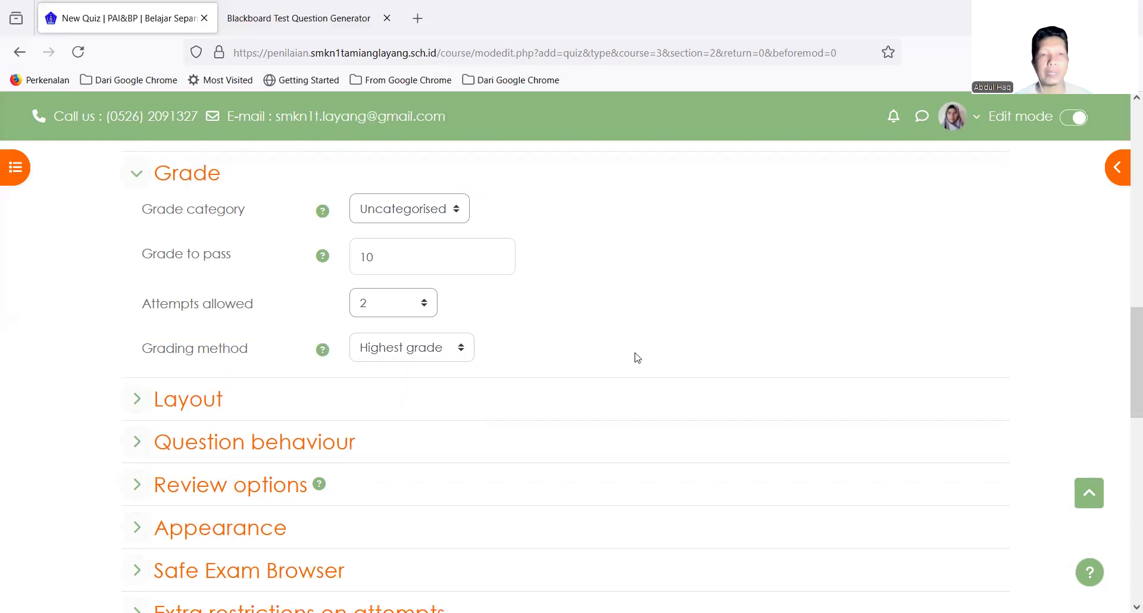
left_click(138, 400)
scroll(717, 293, "down", 2)
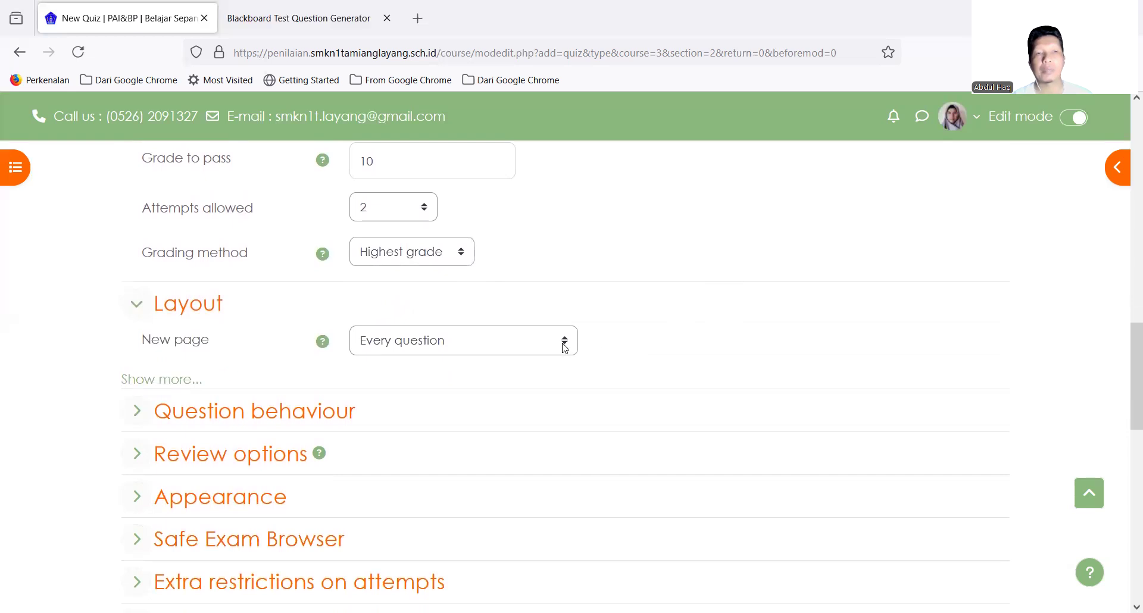
left_click(185, 384)
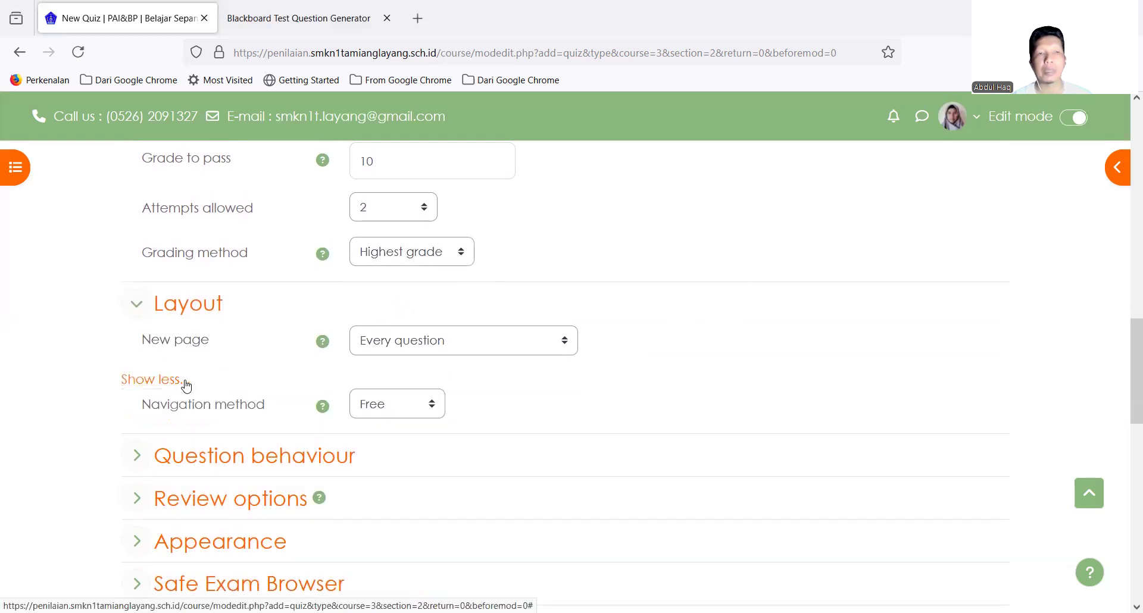
In the Layout settings, set a new page to start every 10 questions
left_click(564, 340)
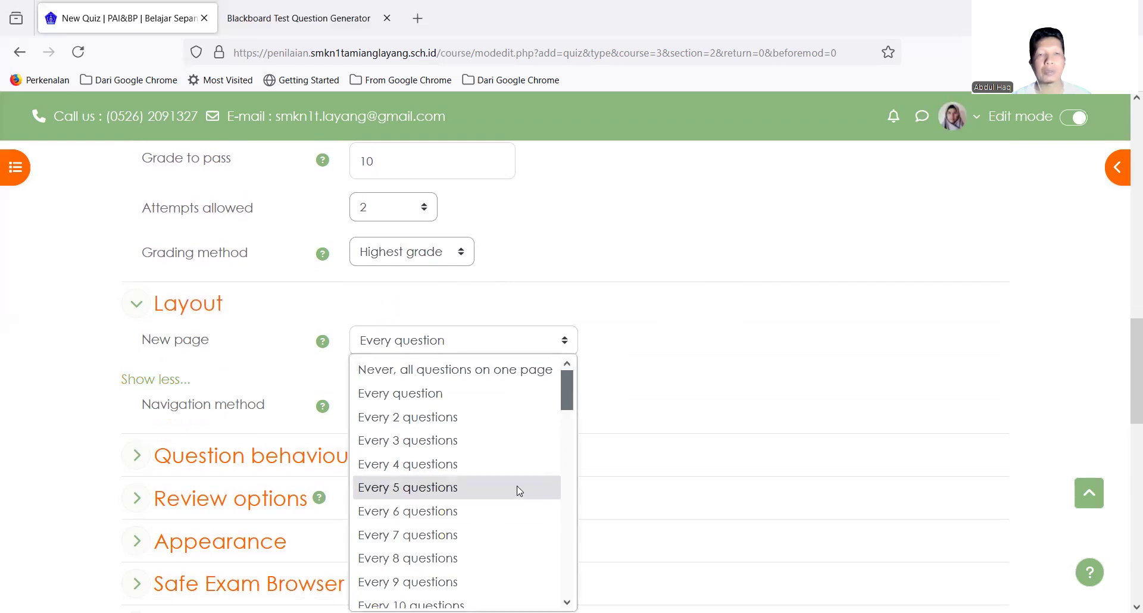
scroll(519, 490, "down", 5)
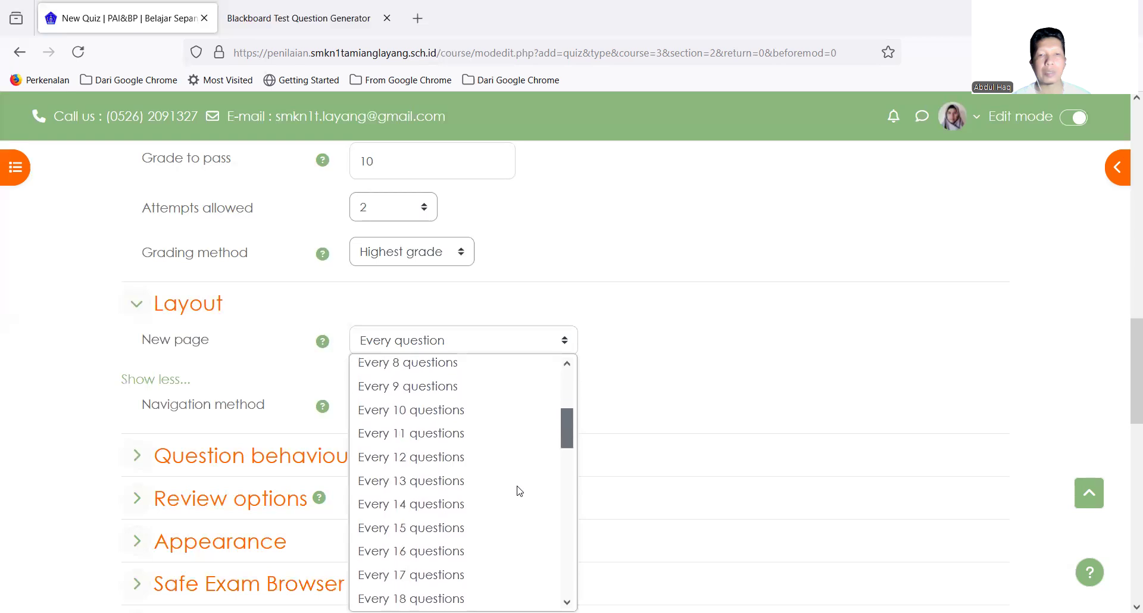
scroll(519, 490, "down", 8)
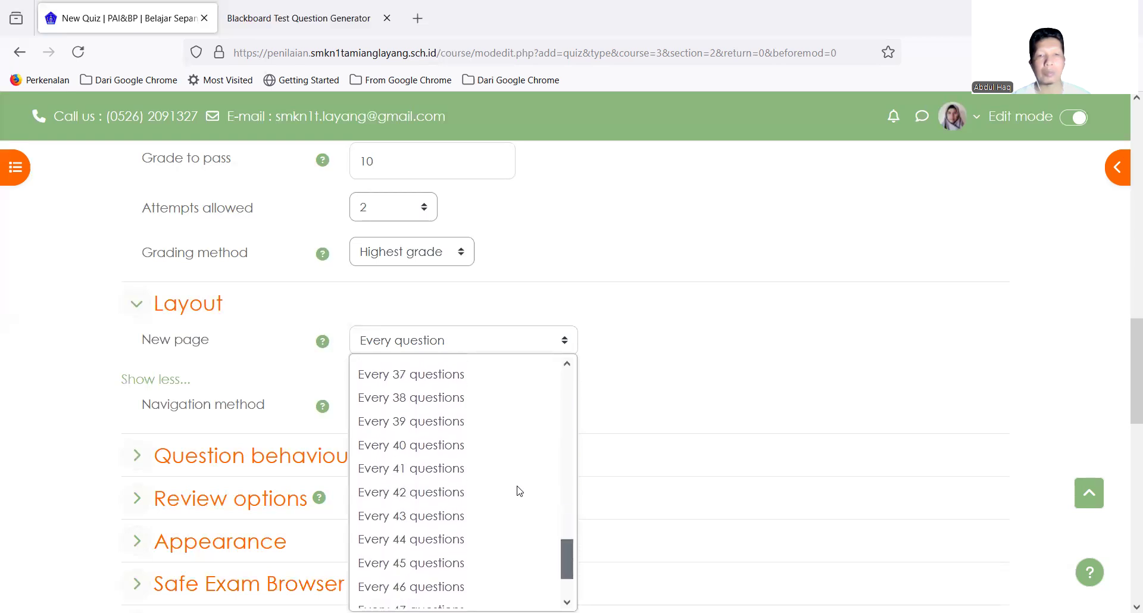
scroll(519, 490, "down", 1)
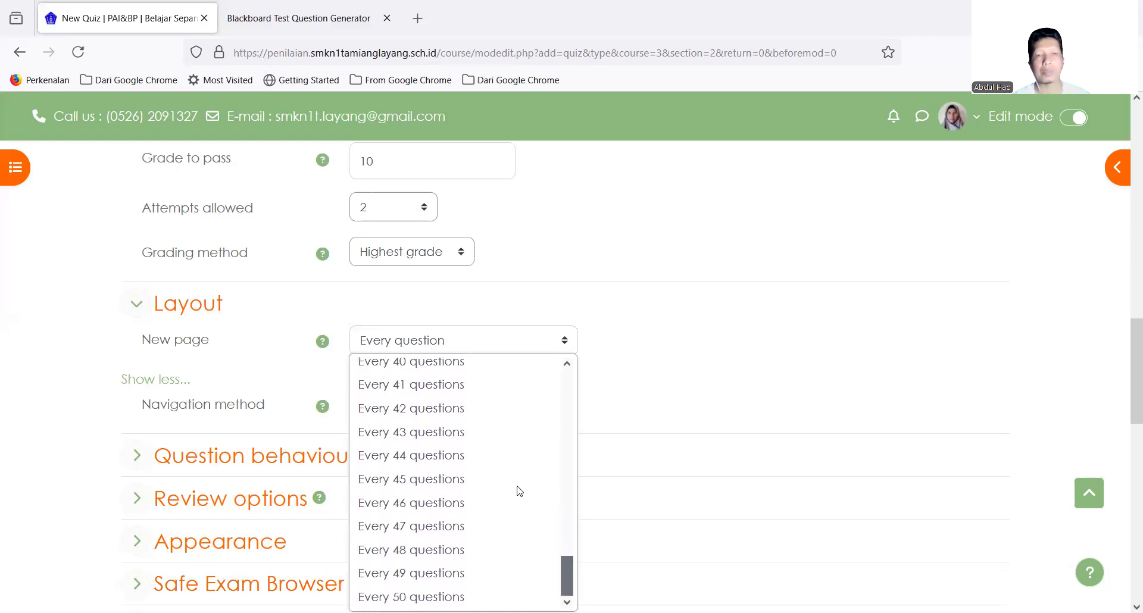
scroll(519, 491, "up", 9)
scroll(519, 490, "up", 3)
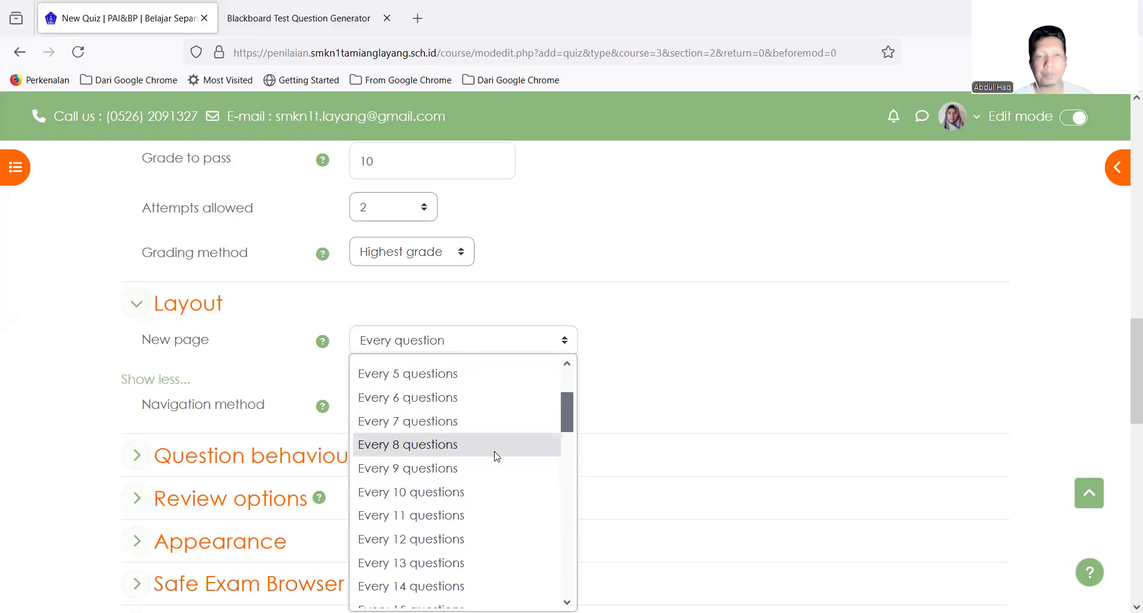
scroll(497, 456, "up", 2)
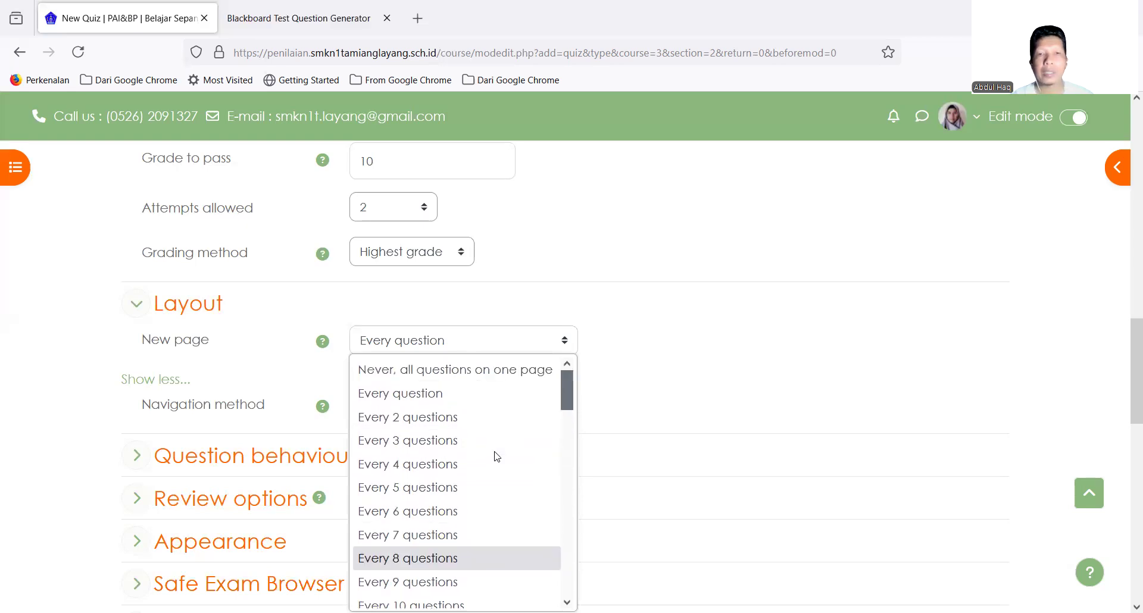
scroll(497, 456, "down", 3)
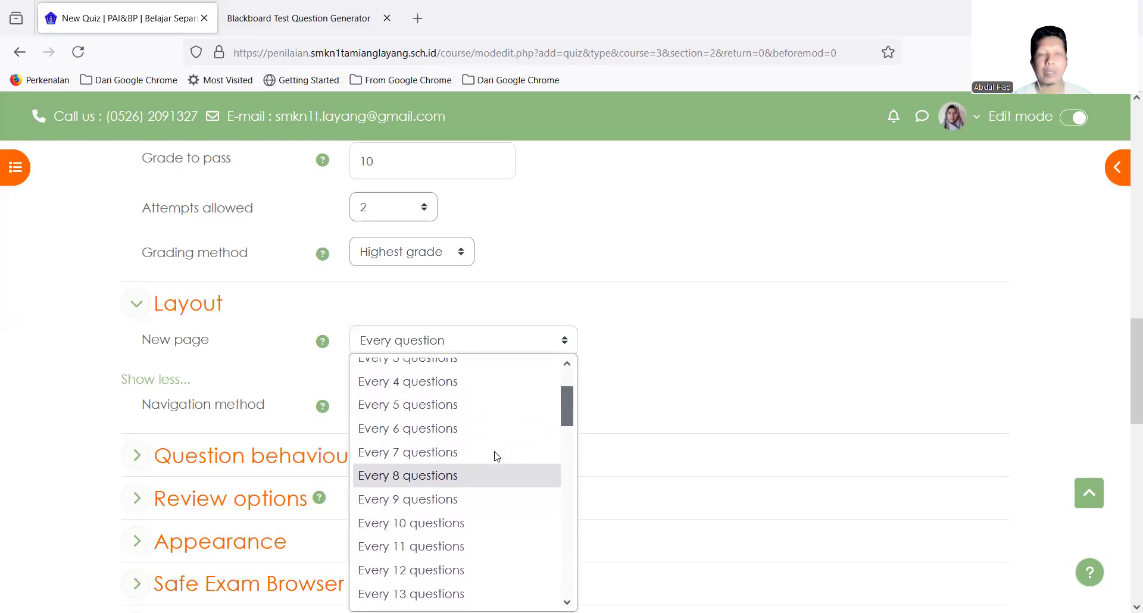
scroll(497, 456, "down", 8)
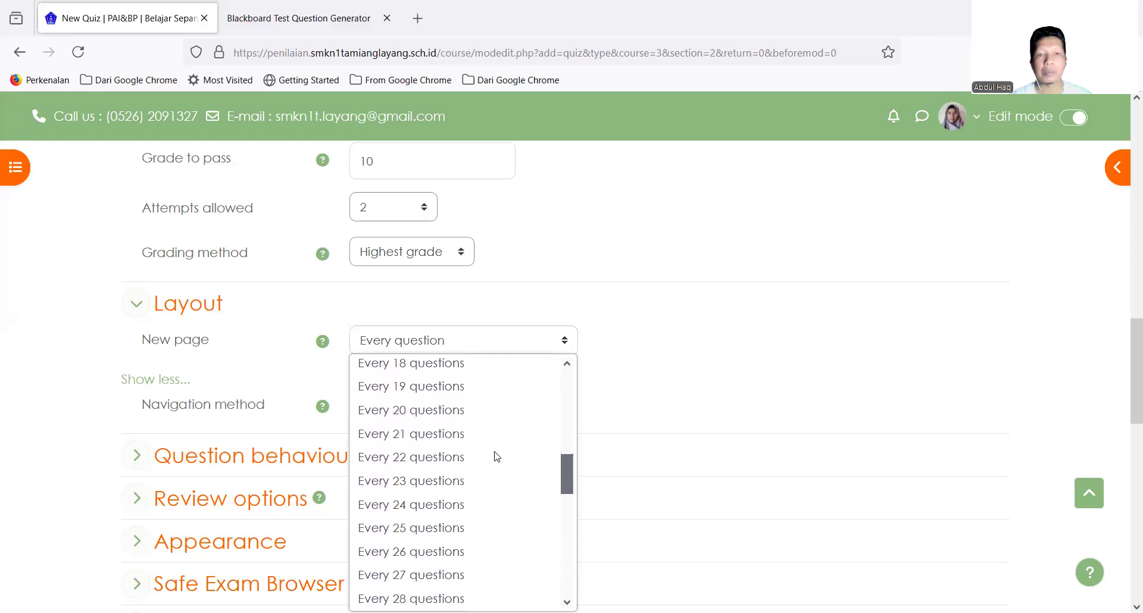
scroll(497, 456, "down", 5)
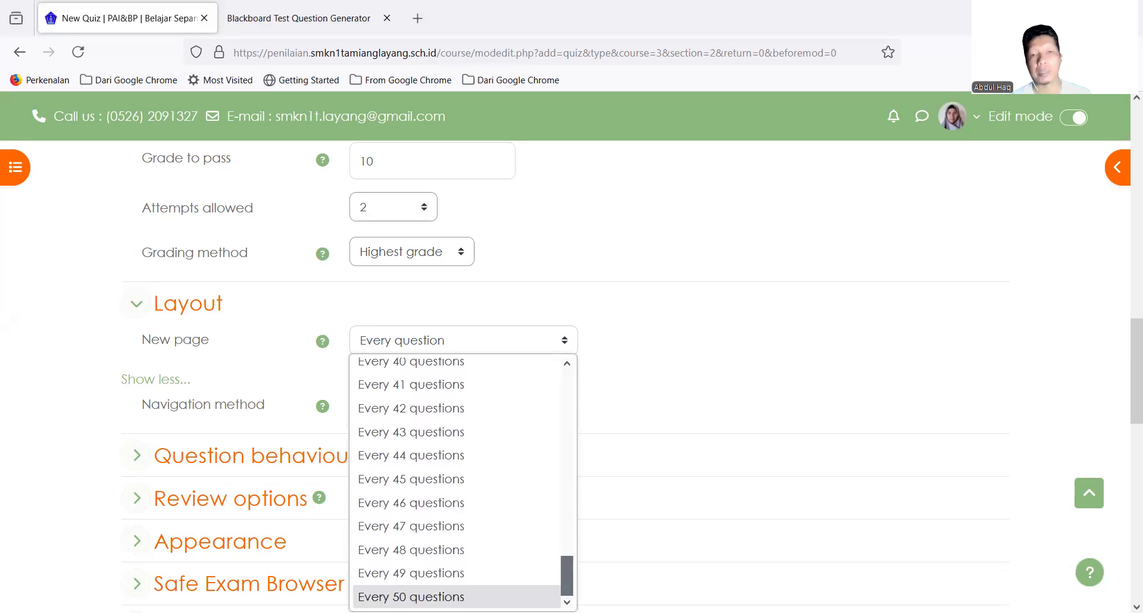
scroll(502, 512, "up", 12)
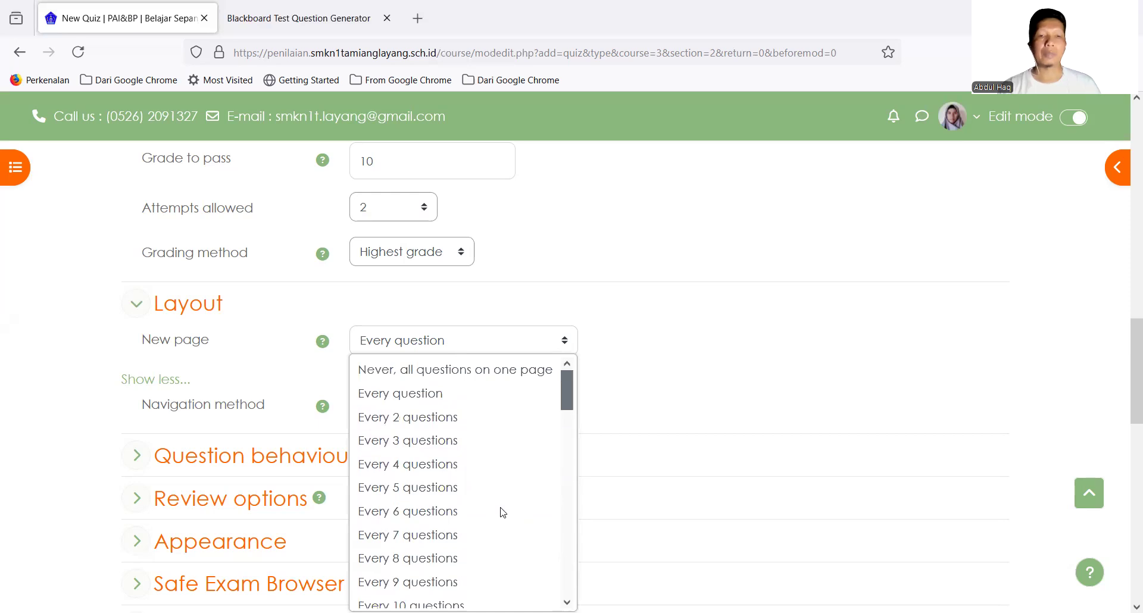
scroll(501, 512, "down", 2)
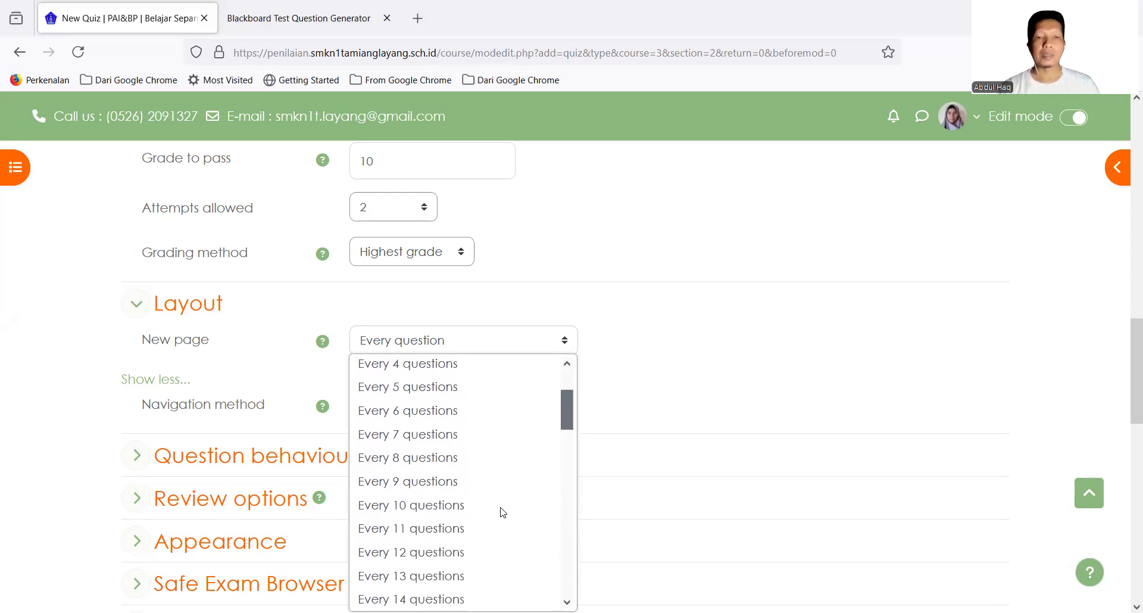
left_click(463, 510)
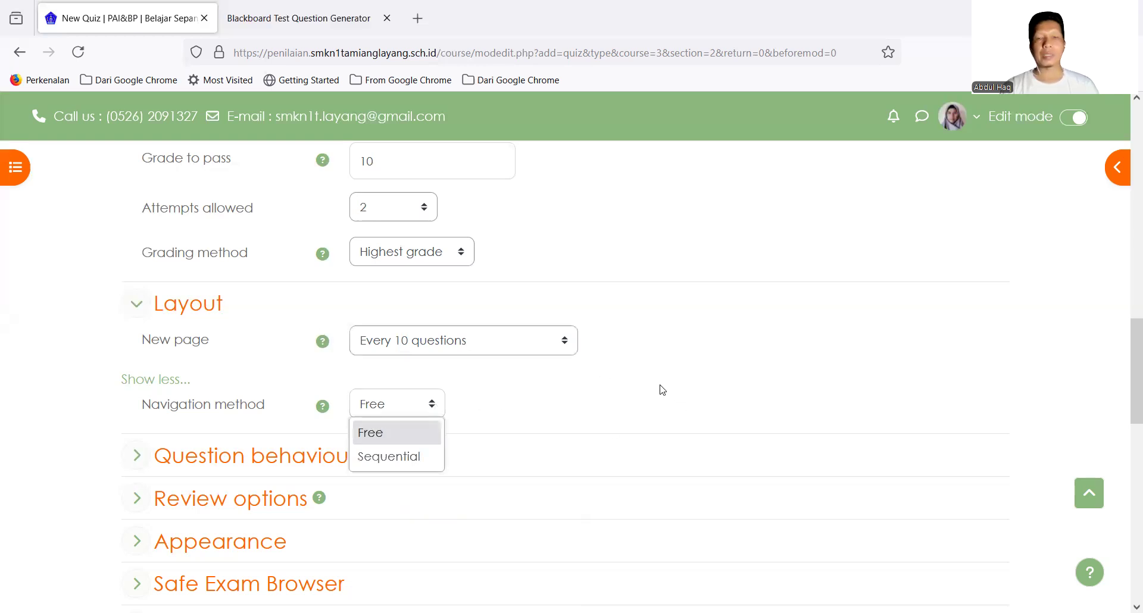
Review the available navigation methods in the Layout settings and keep Free selected
left_click(623, 407)
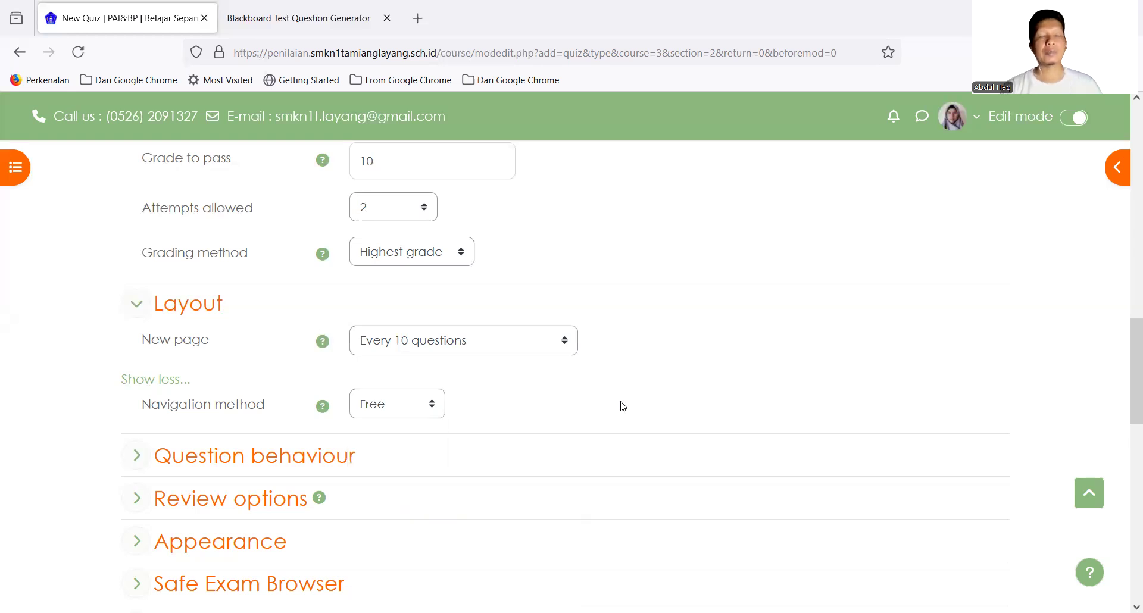
left_click(435, 409)
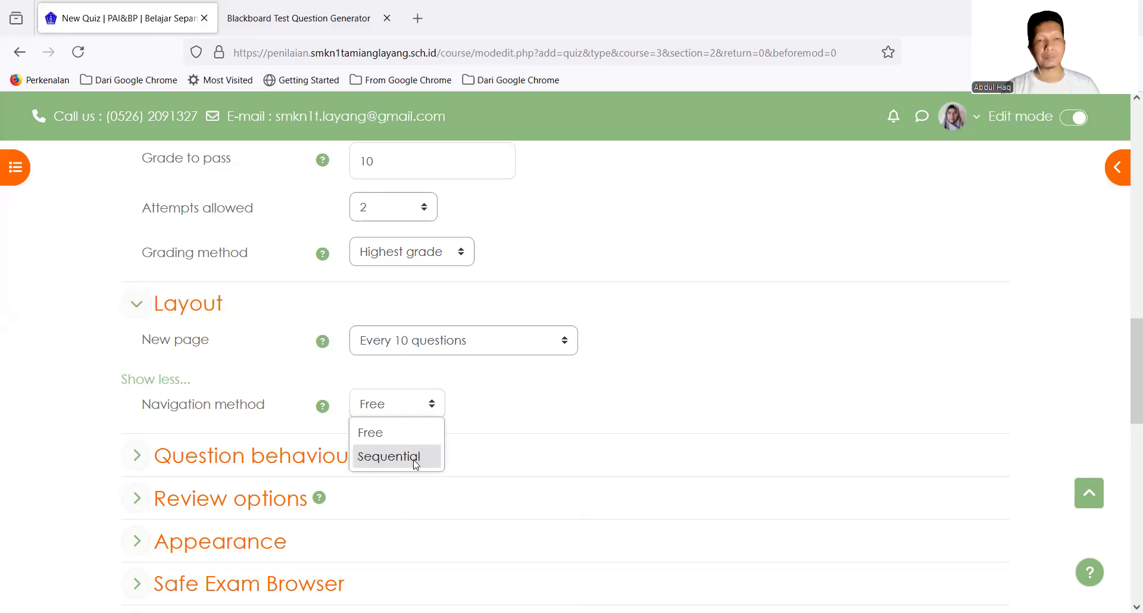
left_click(641, 403)
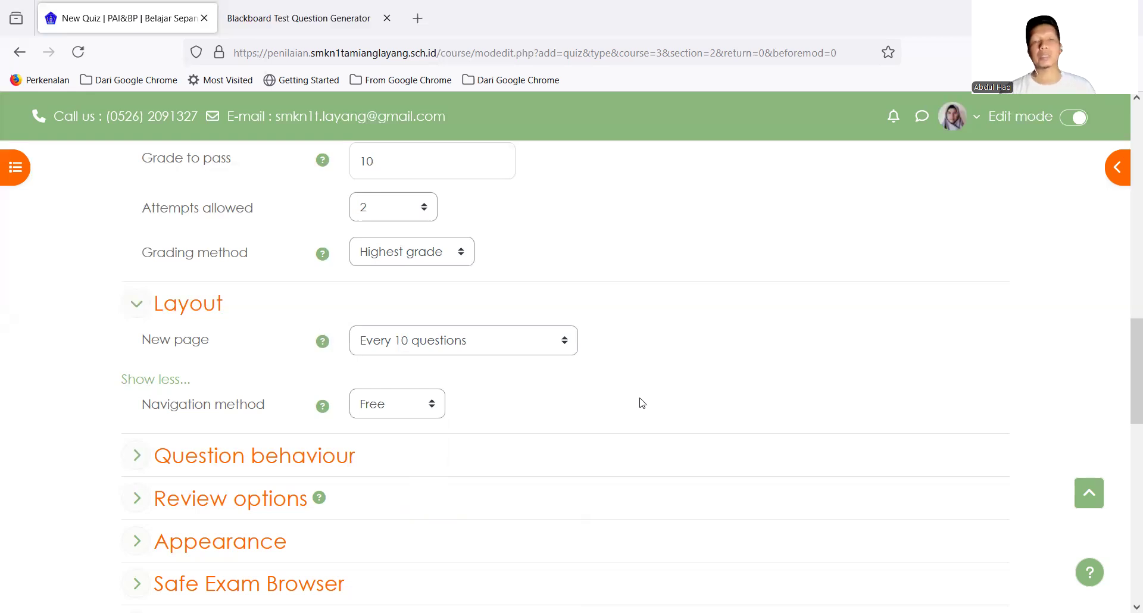
Expand the Question behaviour settings and keep shuffling within questions set to Yes
scroll(641, 403, "down", 2)
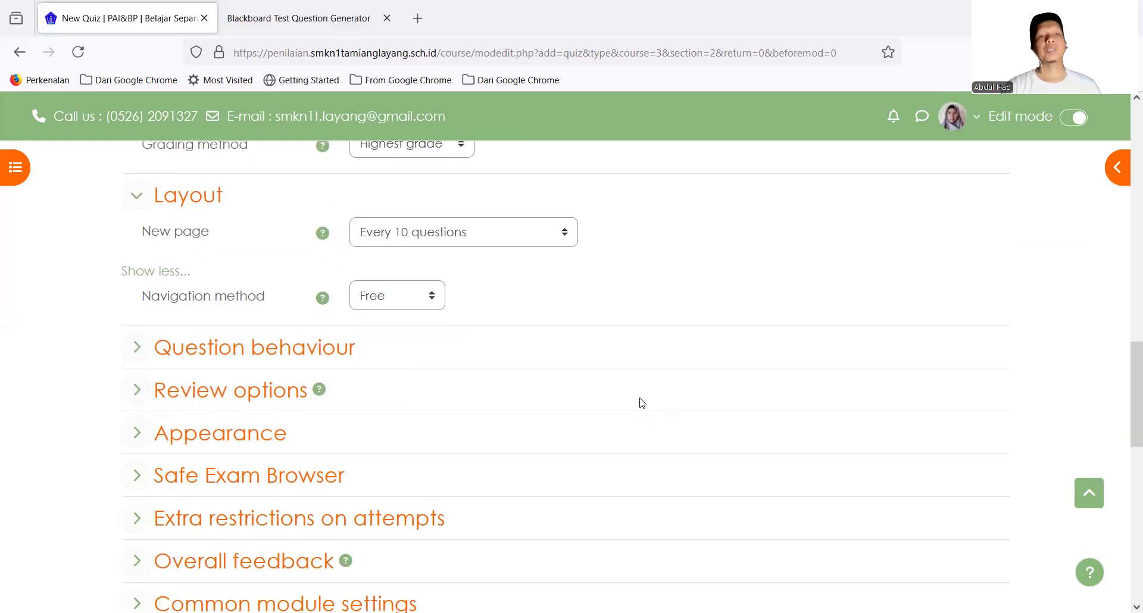
left_click(136, 347)
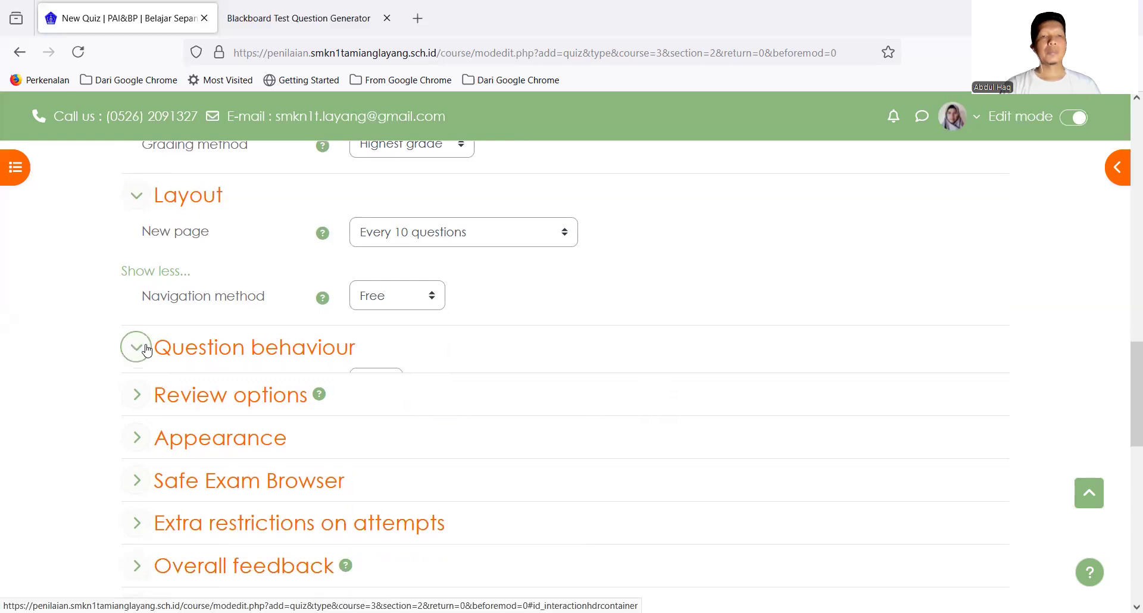
scroll(569, 381, "down", 2)
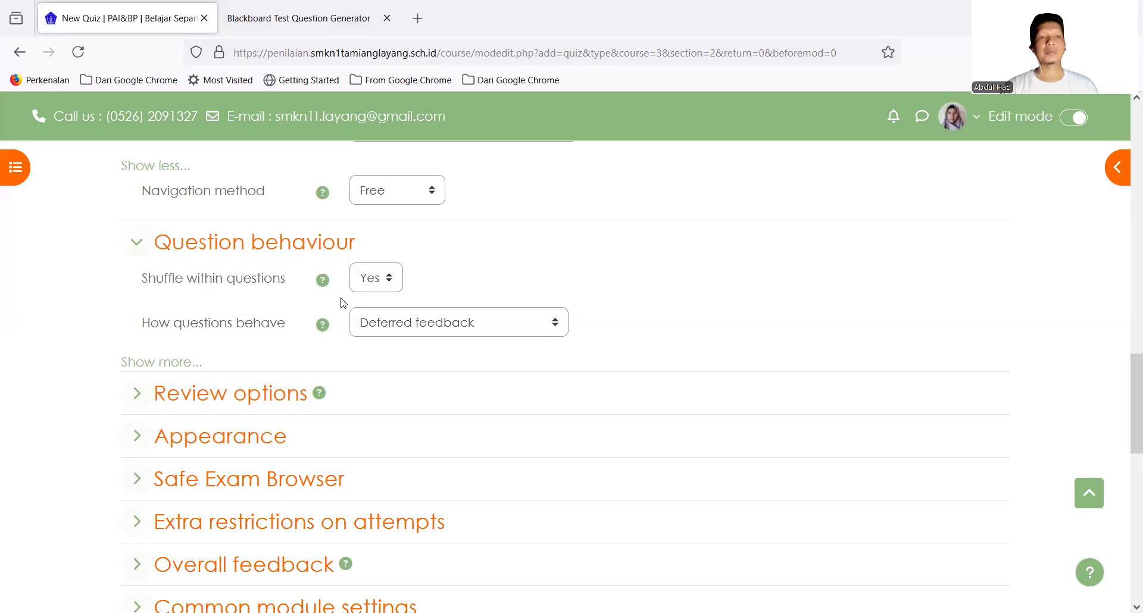
left_click(393, 288)
left_click(393, 288)
left_click(393, 288)
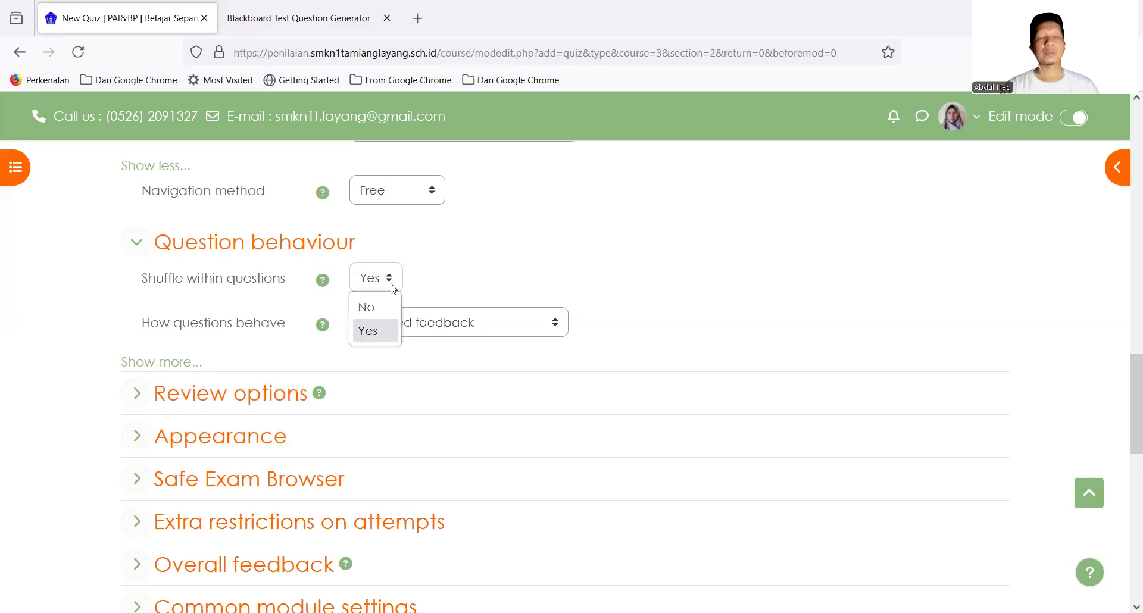
left_click(393, 288)
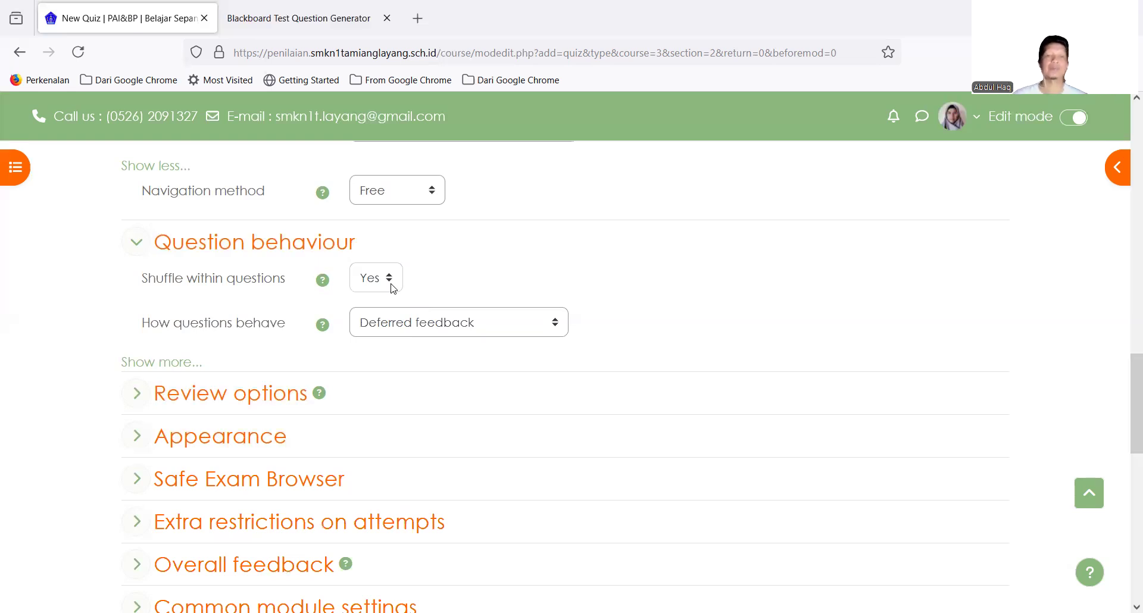
Choose Deferred feedback for how questions behave and check the additional option for attempts that build on the last
left_click(462, 326)
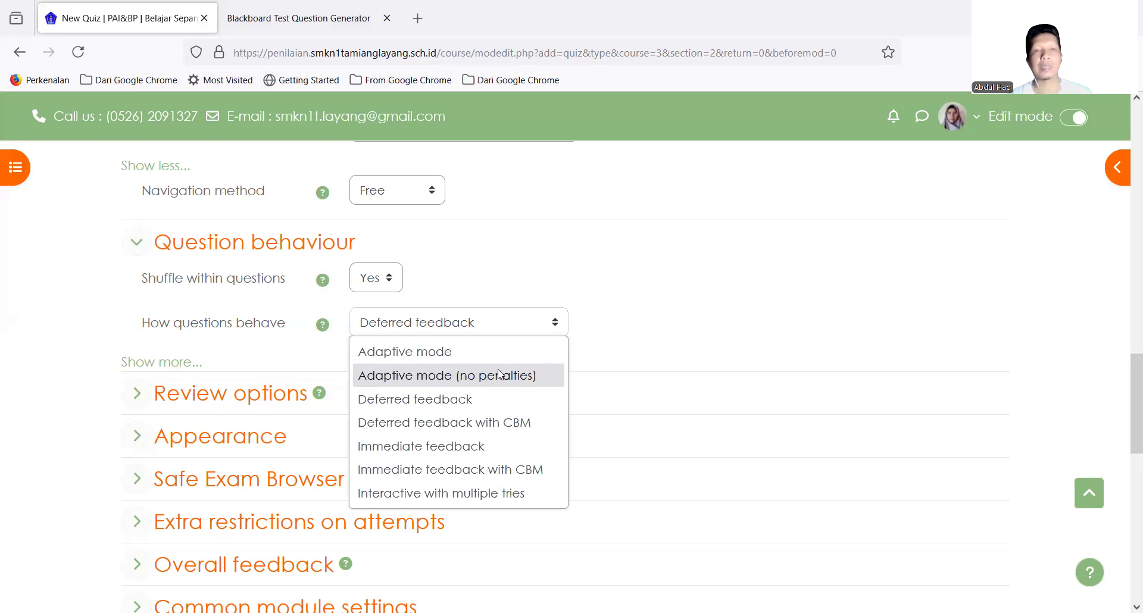
left_click(497, 408)
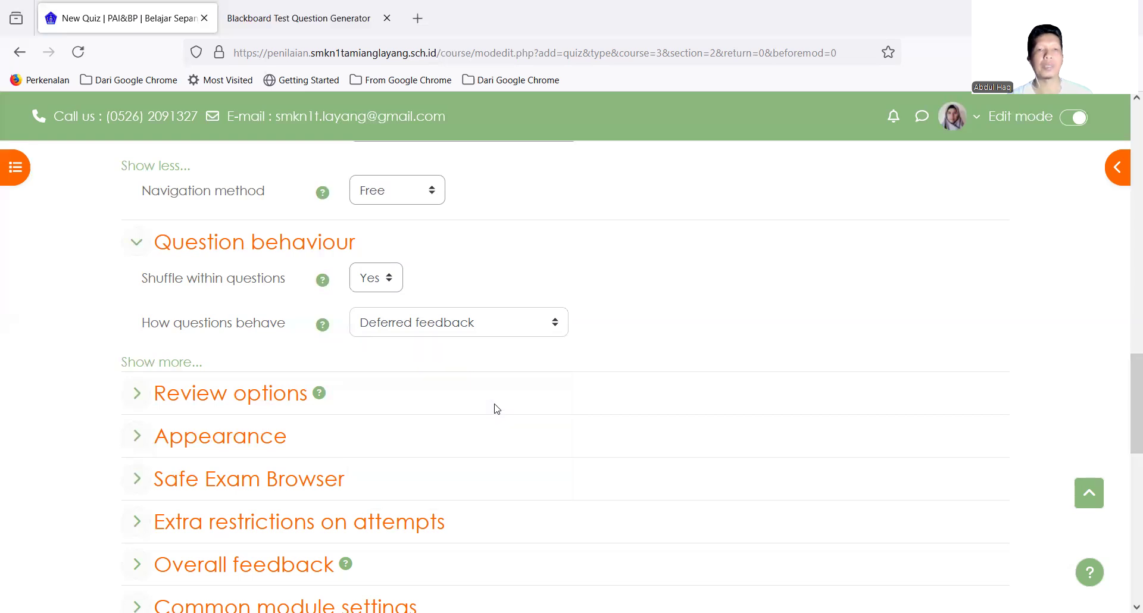
left_click(167, 363)
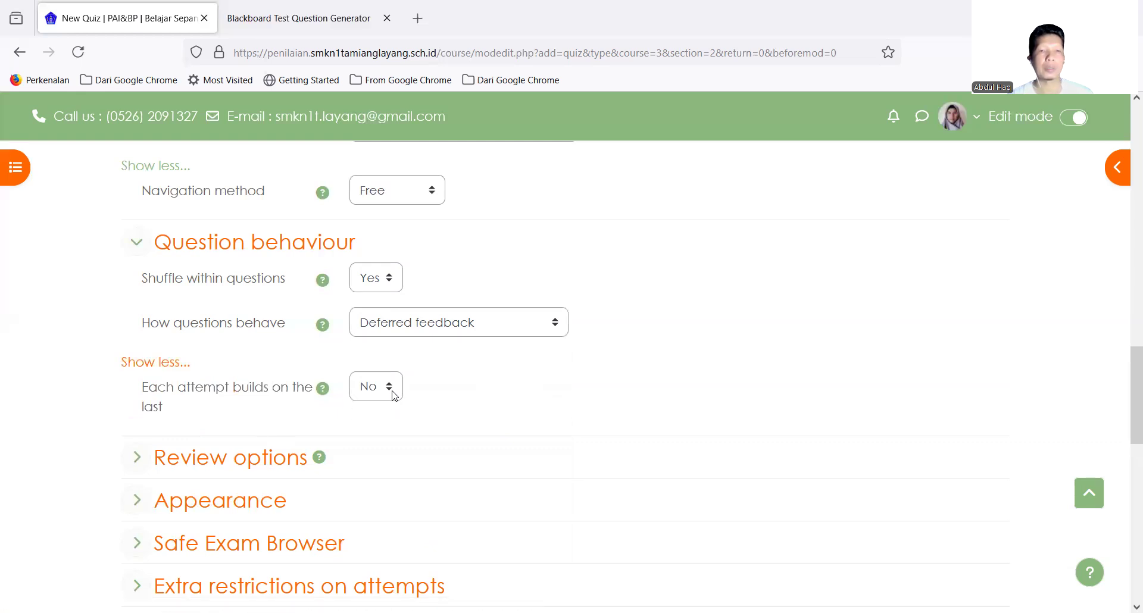
left_click(160, 364)
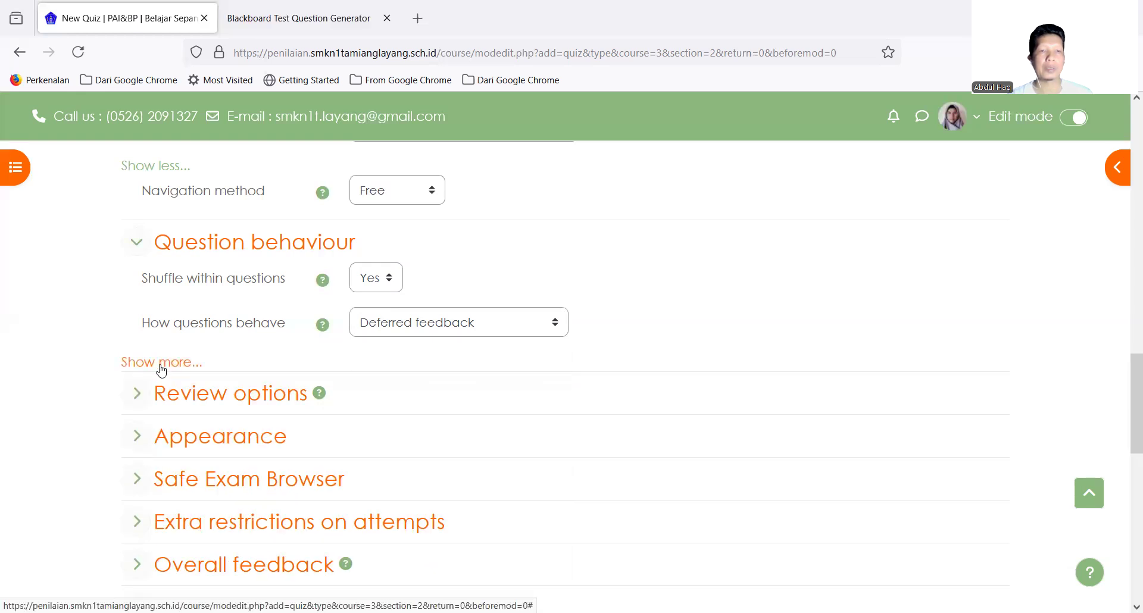
Expand the Review options and, for "Immediately after the attempt", disable every item except Whether correct
left_click(136, 393)
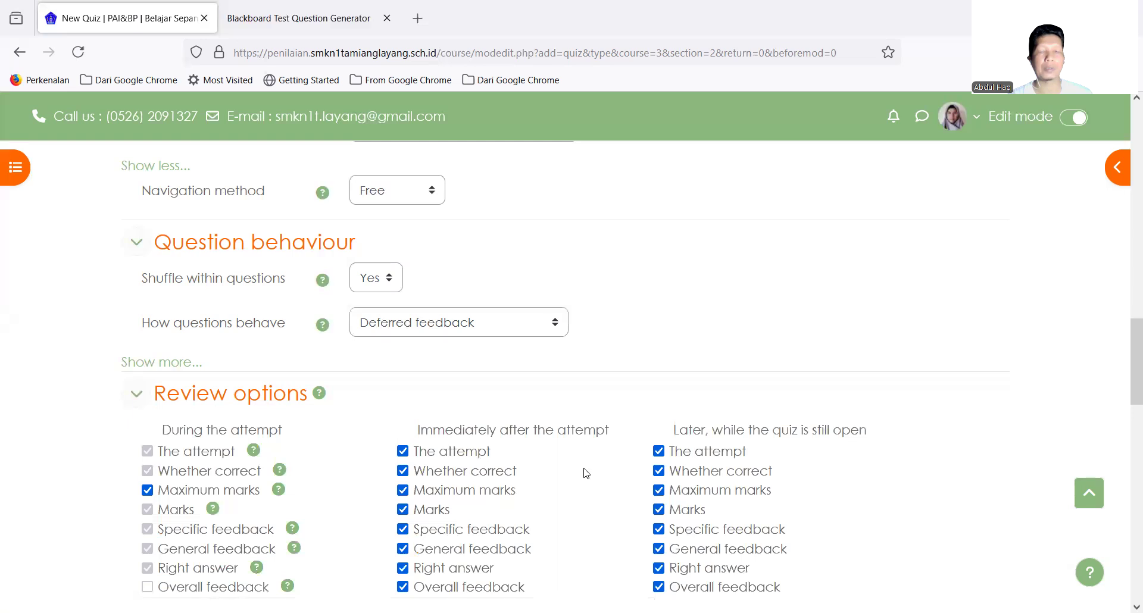
scroll(582, 469, "down", 2)
scroll(587, 473, "down", 2)
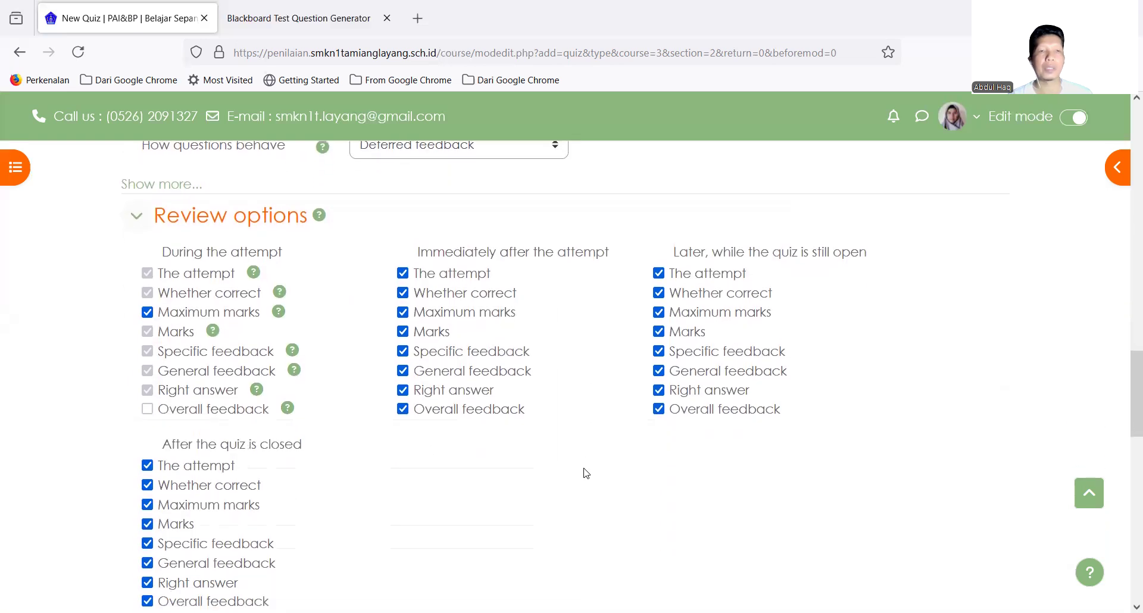
scroll(586, 473, "down", 1)
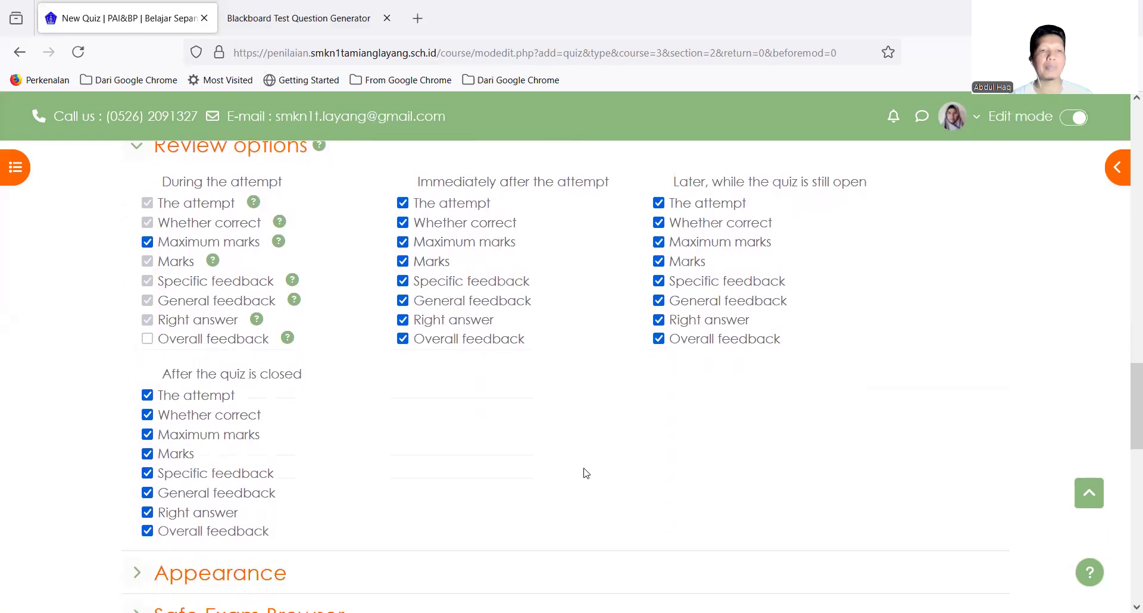
scroll(586, 474, "down", 1)
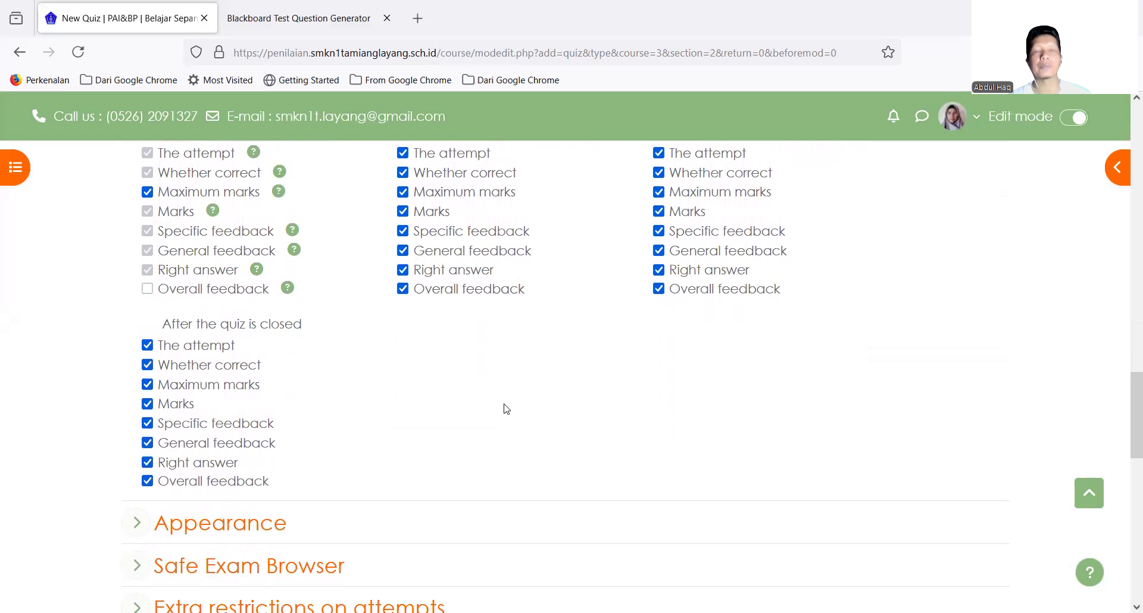
scroll(506, 409, "up", 1)
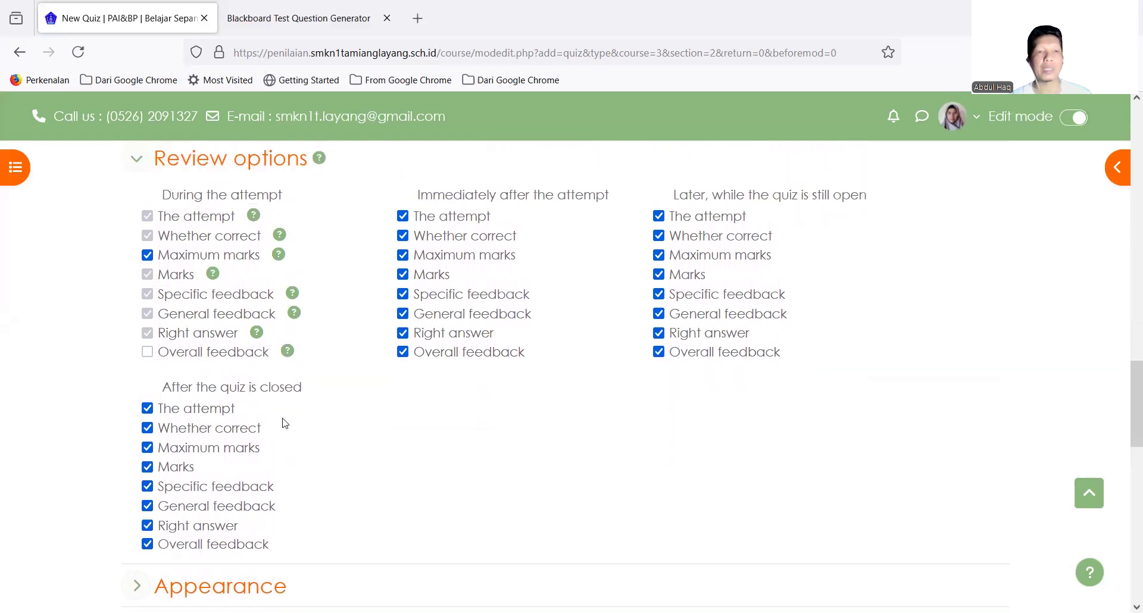
left_click(403, 351)
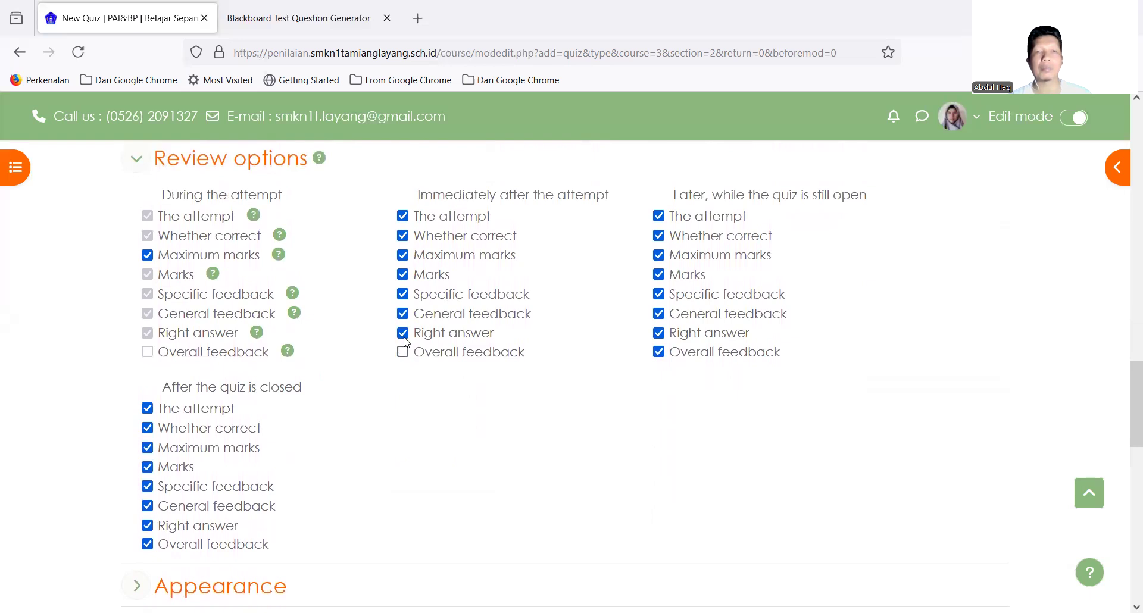
left_click(403, 294)
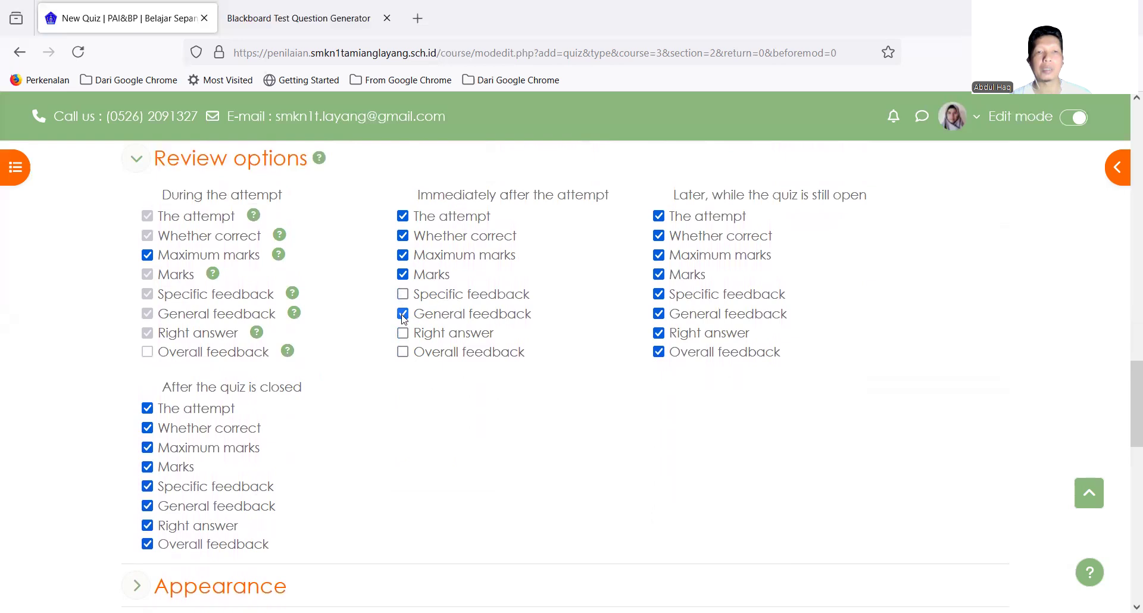
left_click(403, 315)
left_click(403, 275)
left_click_drag(403, 265, 404, 246)
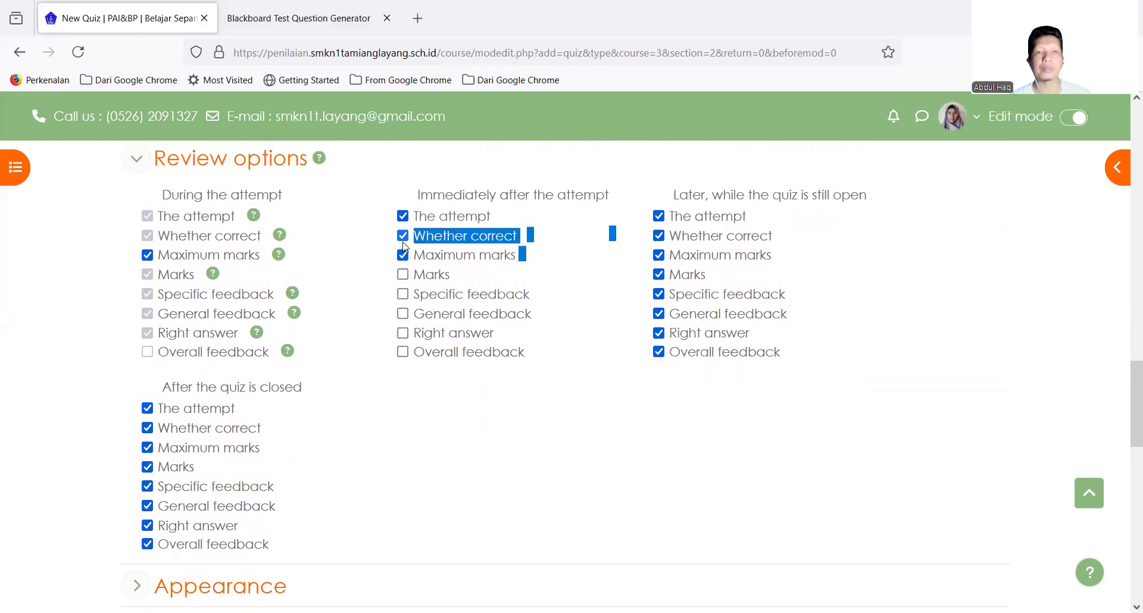
left_click(403, 216)
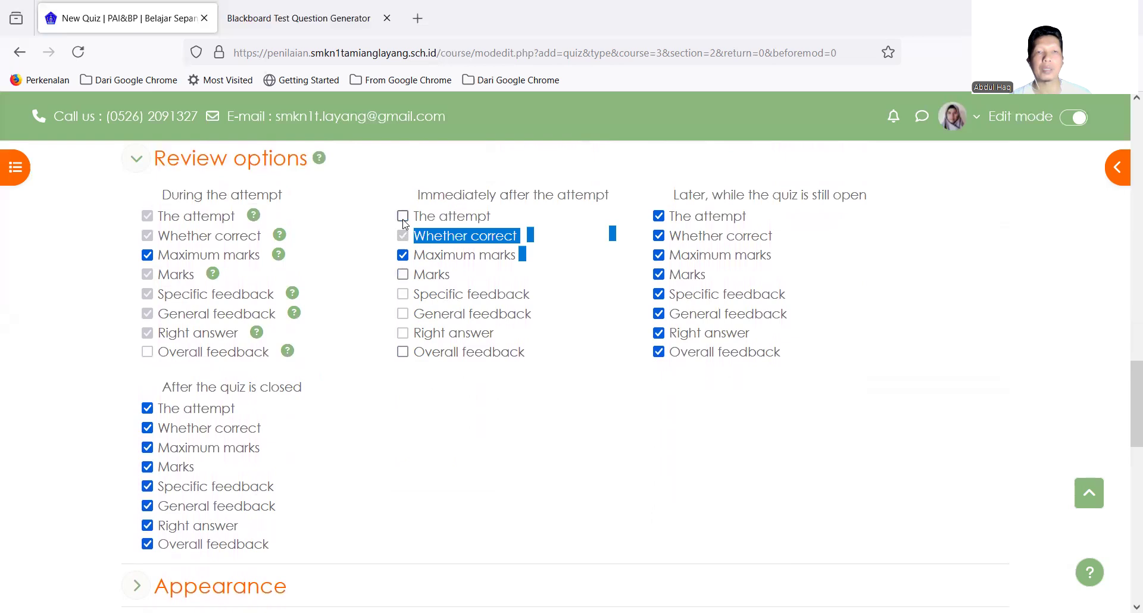
left_click(403, 256)
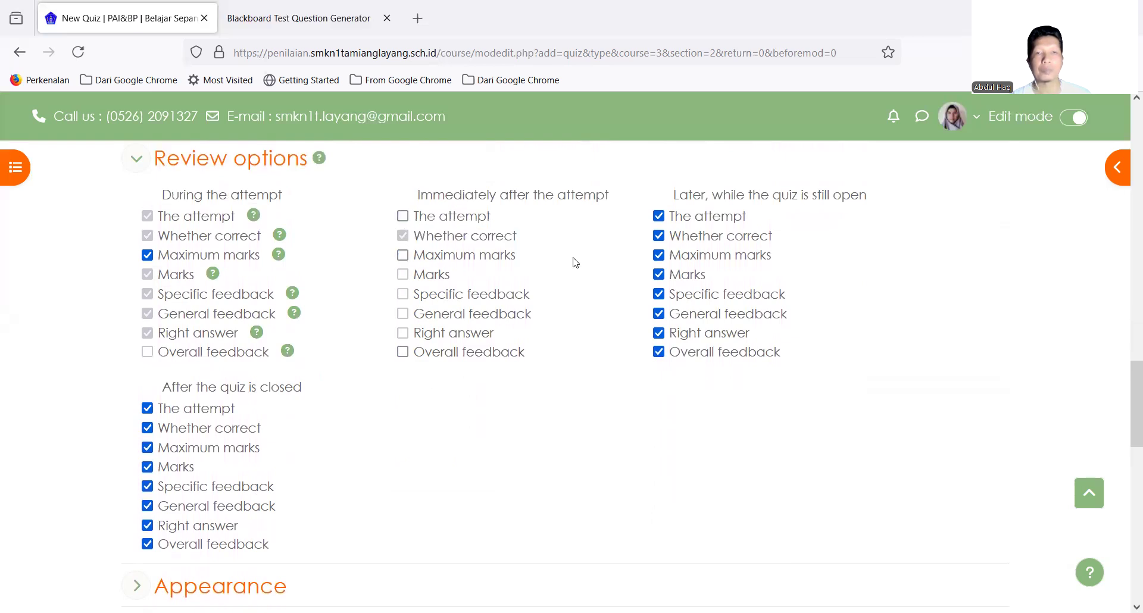
Disable all review items for "Later, while the quiz is still open" and disable The attempt for "After the quiz is closed"
left_click(660, 354)
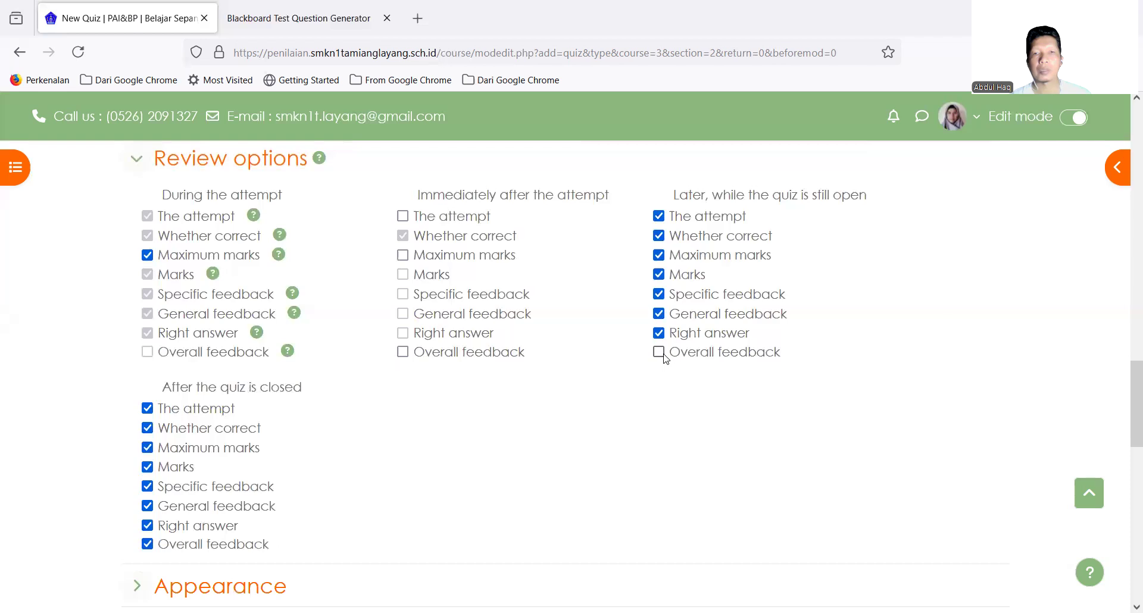
left_click(658, 314)
left_click(658, 334)
left_click(658, 295)
left_click(659, 275)
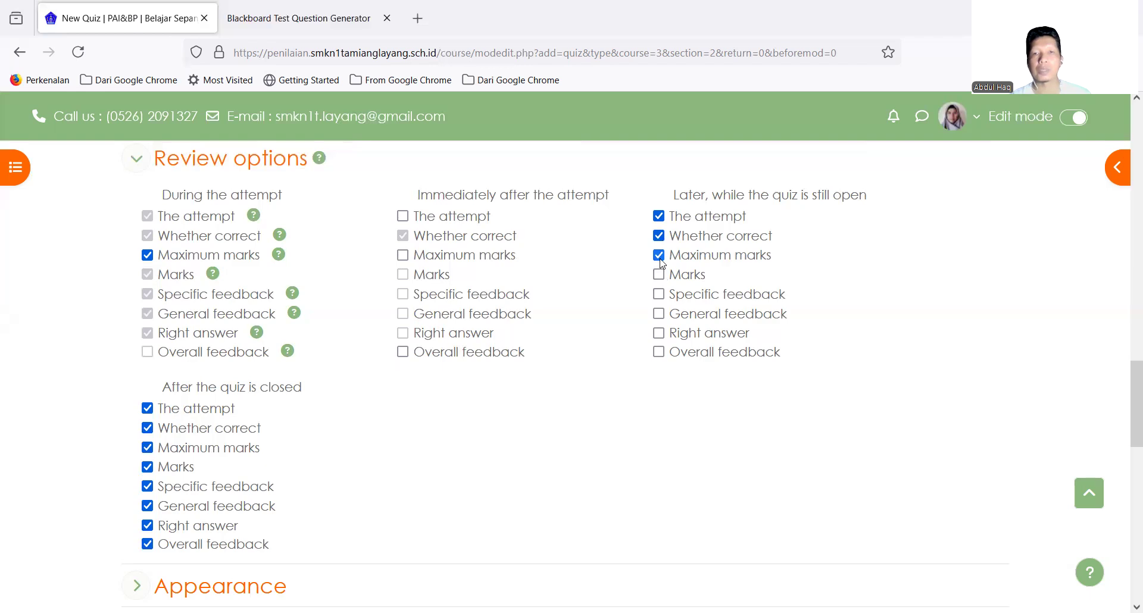
left_click(659, 255)
left_click(658, 236)
left_click(658, 217)
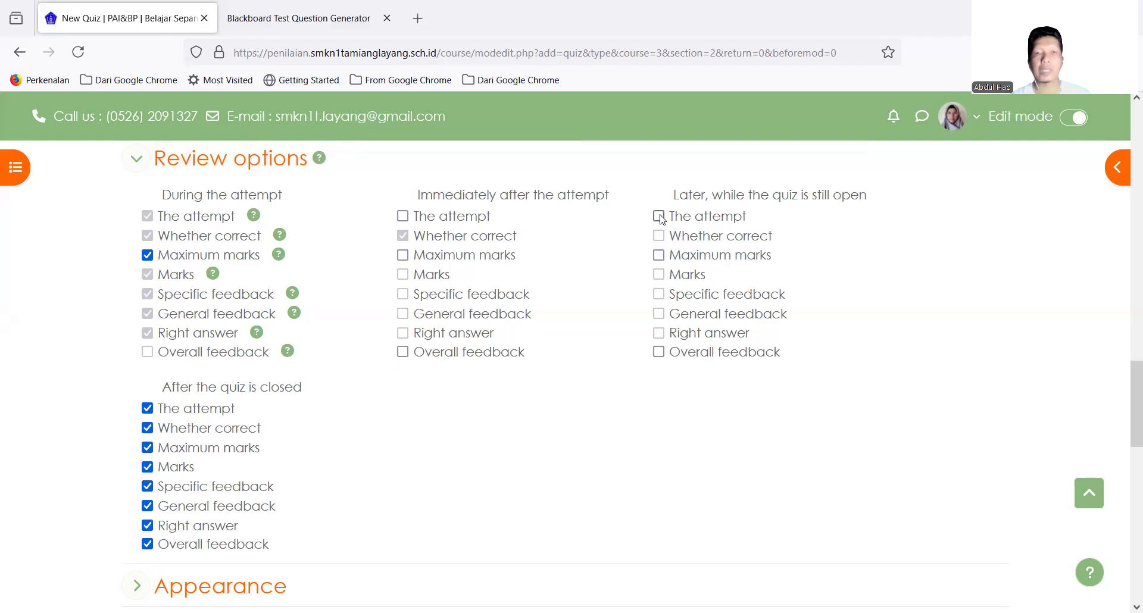
left_click(148, 408)
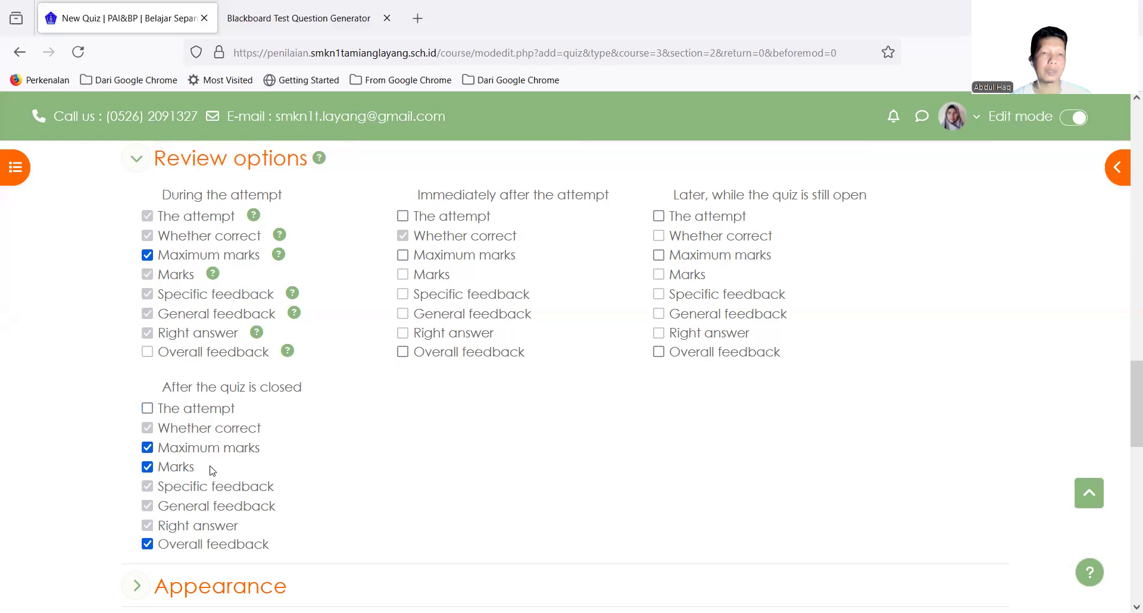
Expand the Appearance settings and set Show the user's picture to Small image
scroll(209, 470, "down", 1)
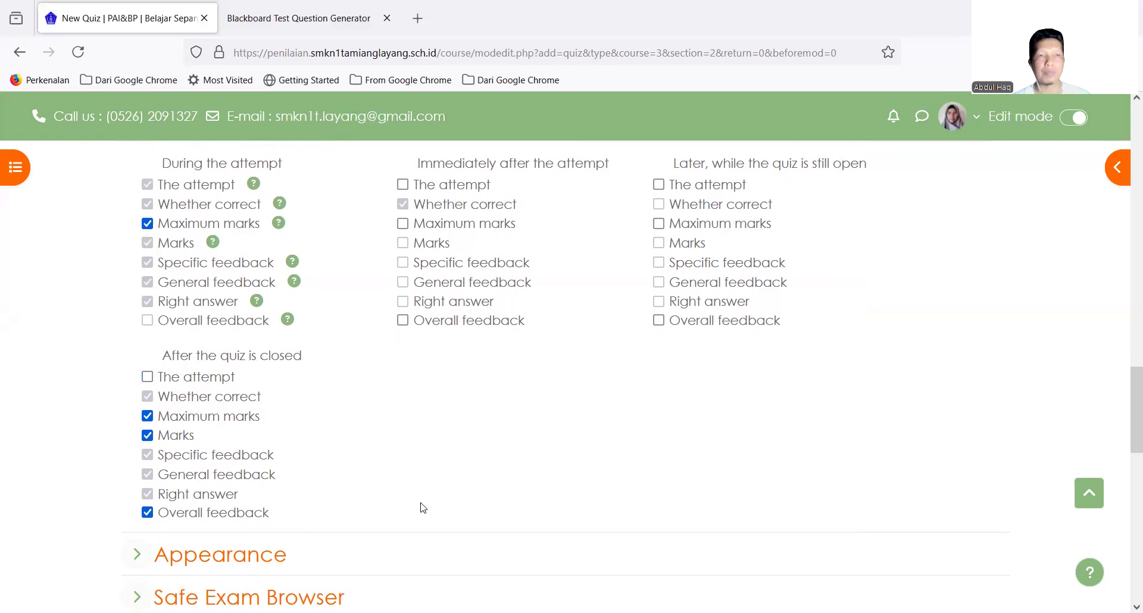
scroll(421, 507, "down", 4)
scroll(422, 507, "down", 3)
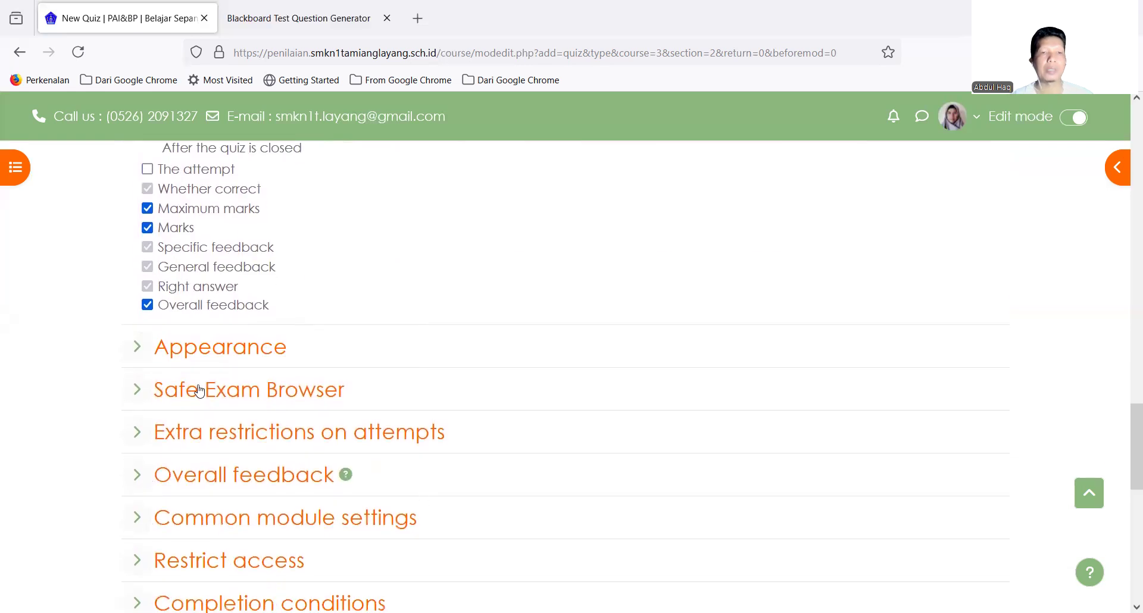
left_click(140, 357)
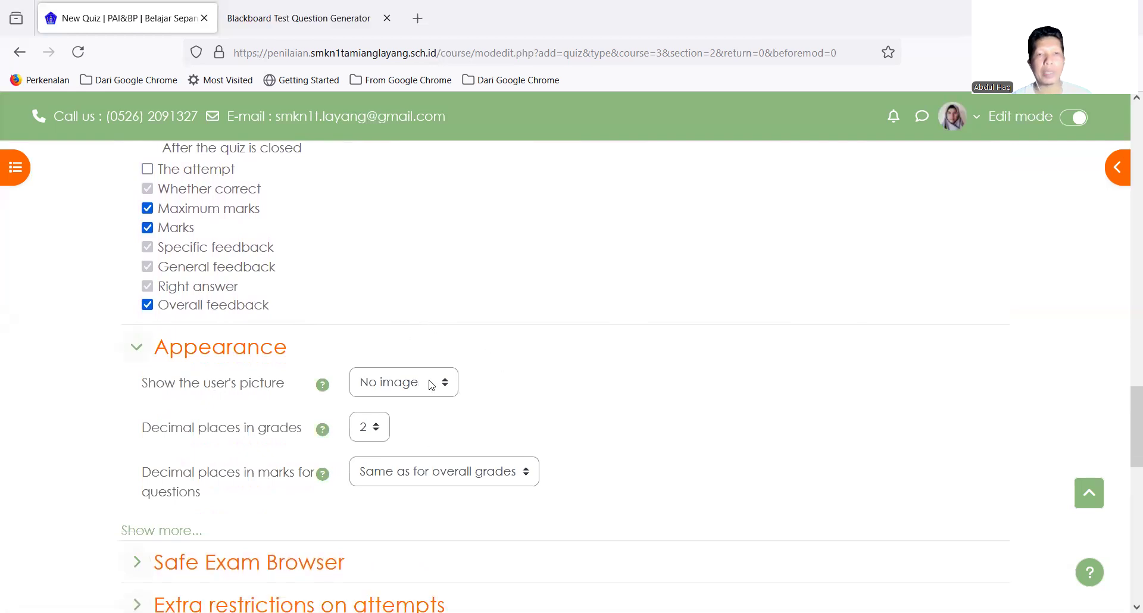
left_click(447, 386)
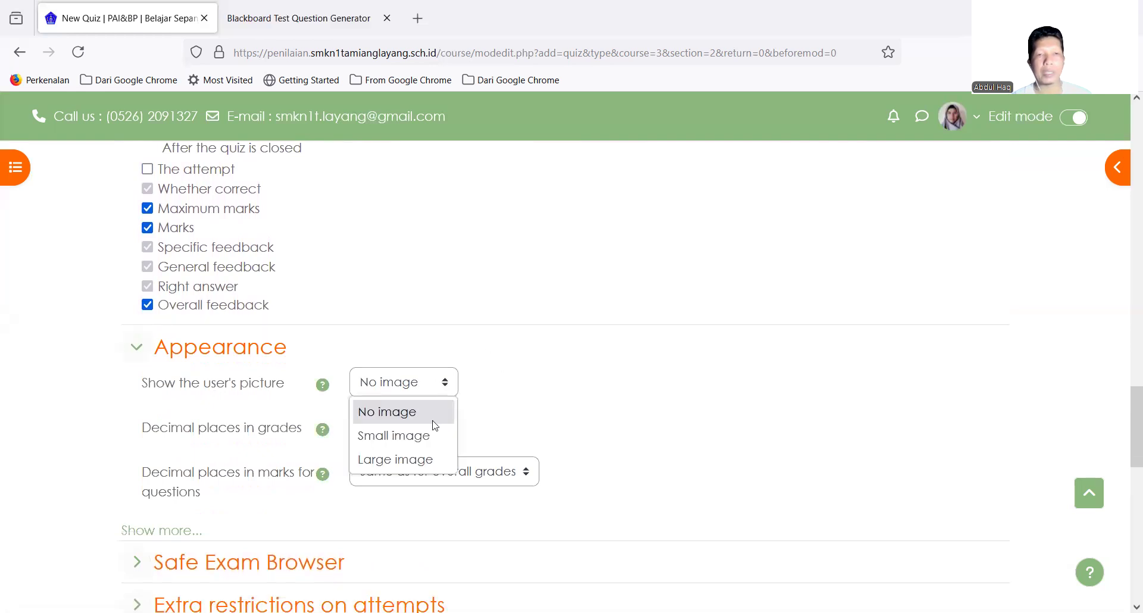
left_click(436, 441)
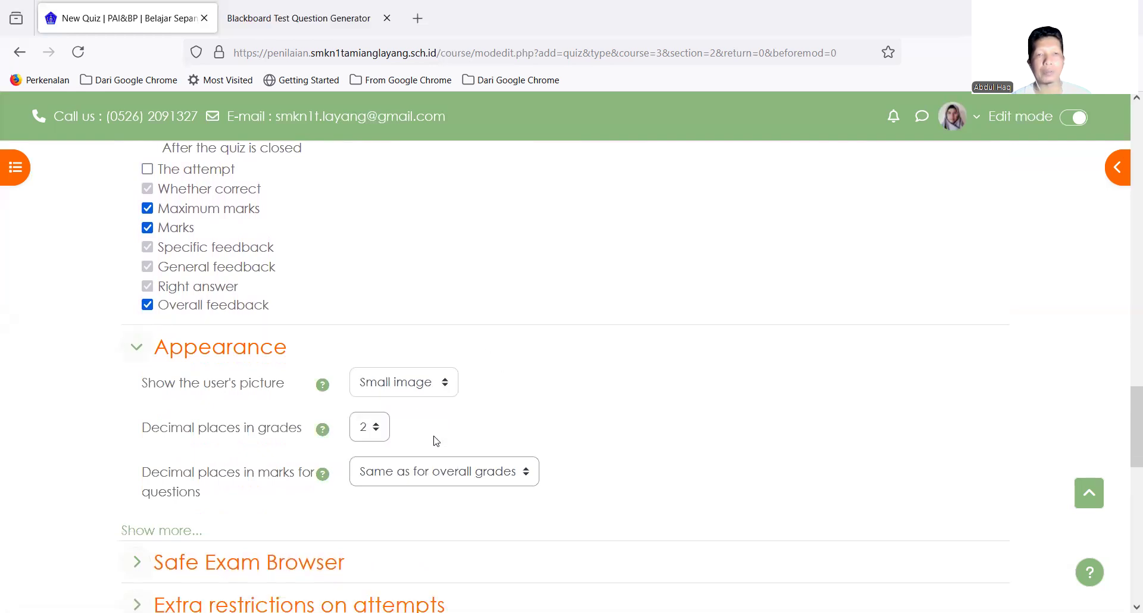
Review the decimal places choices for grades and question marks, keeping 2 and Same as for overall grades
left_click(374, 427)
left_click(373, 428)
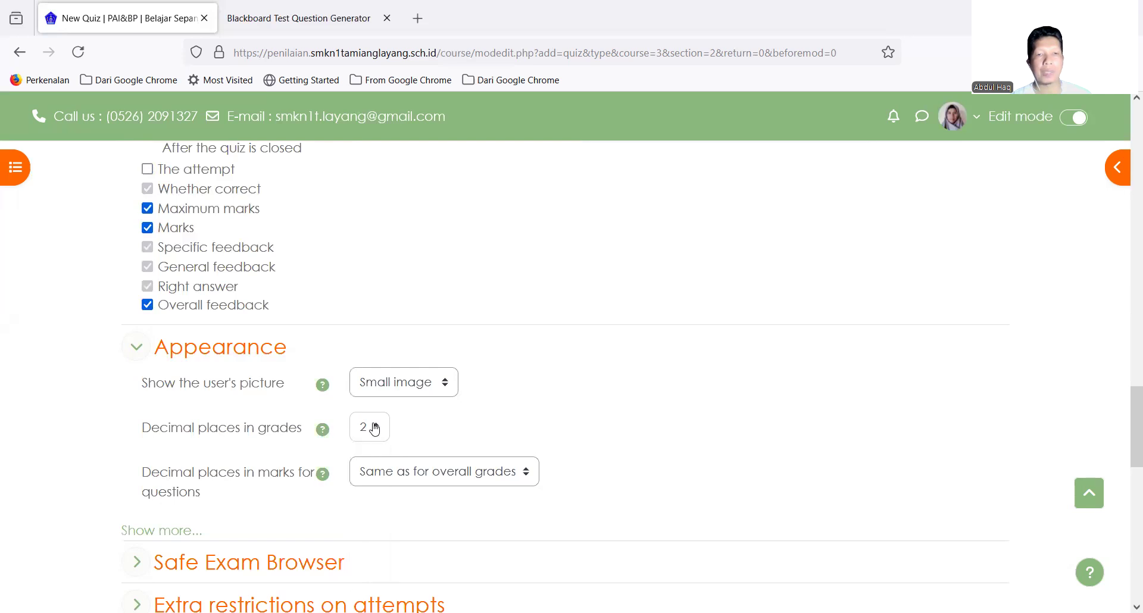
scroll(602, 452, "down", 3)
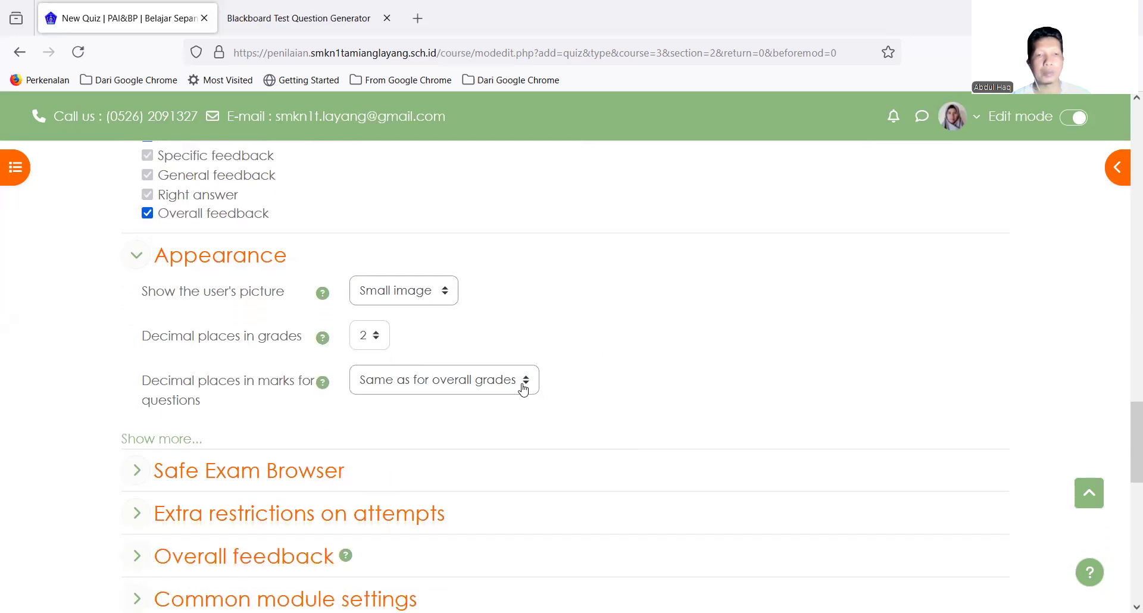
left_click(523, 389)
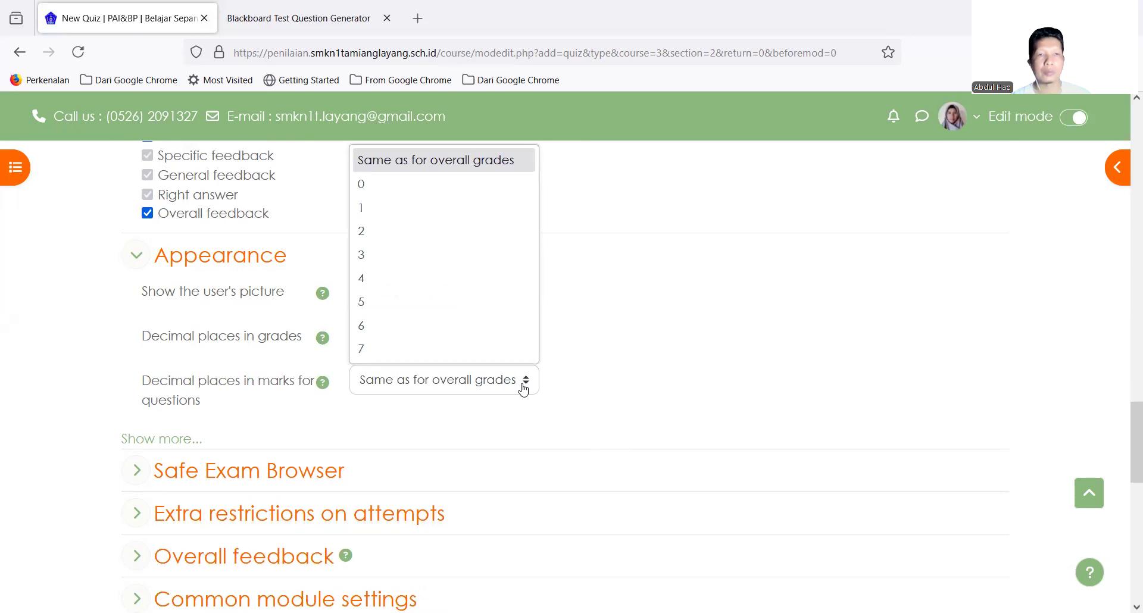
left_click(523, 389)
left_click(523, 389)
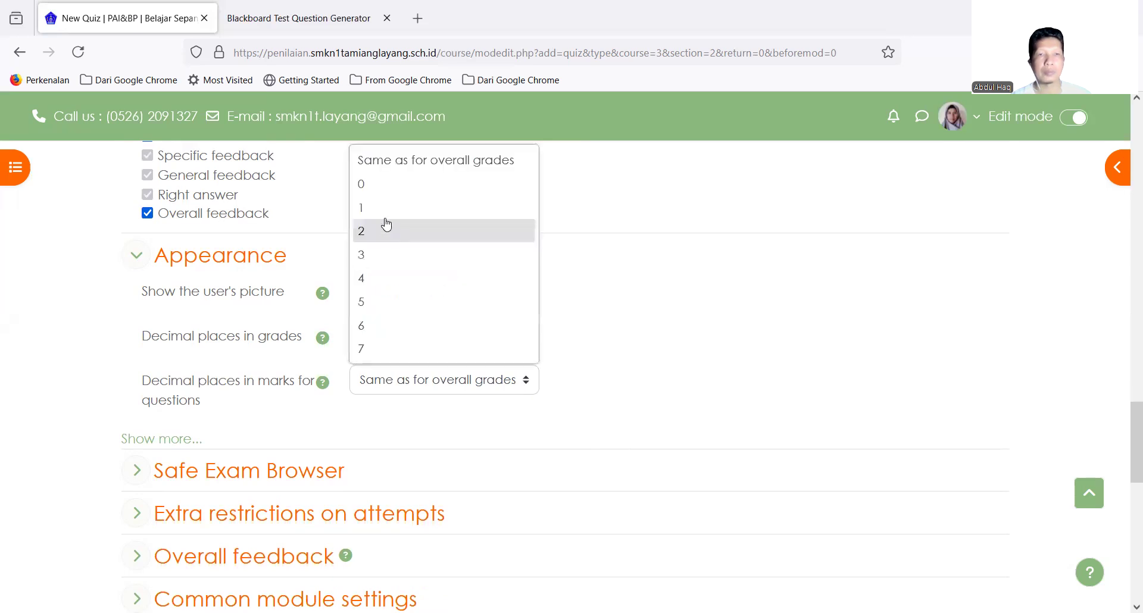
left_click(712, 363)
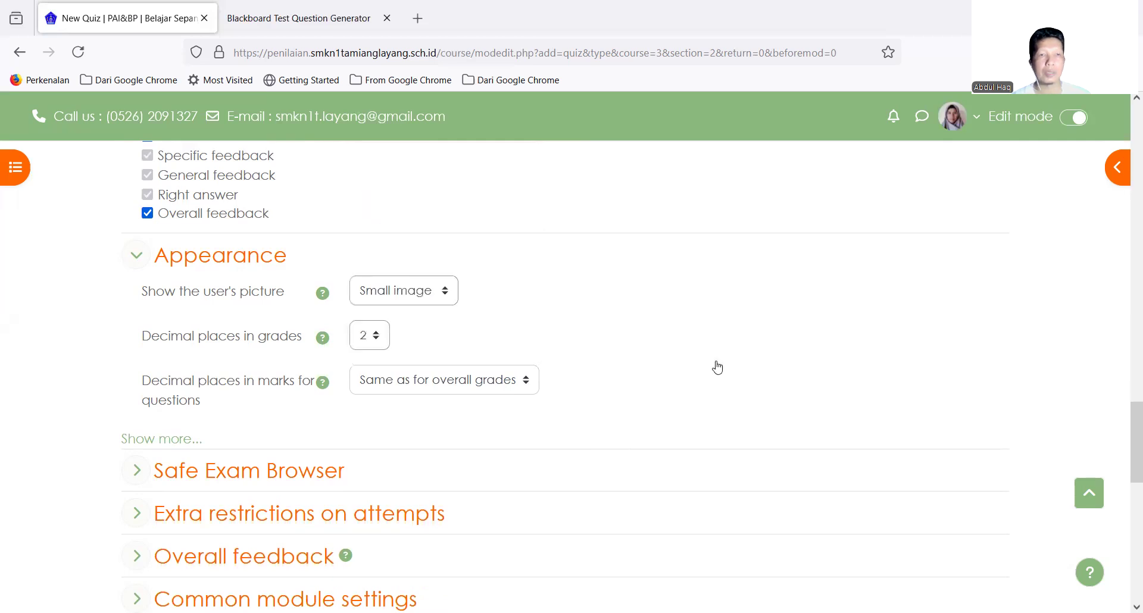
Reveal the additional Appearance settings and set Show blocks during quiz attempts to Yes
left_click(166, 442)
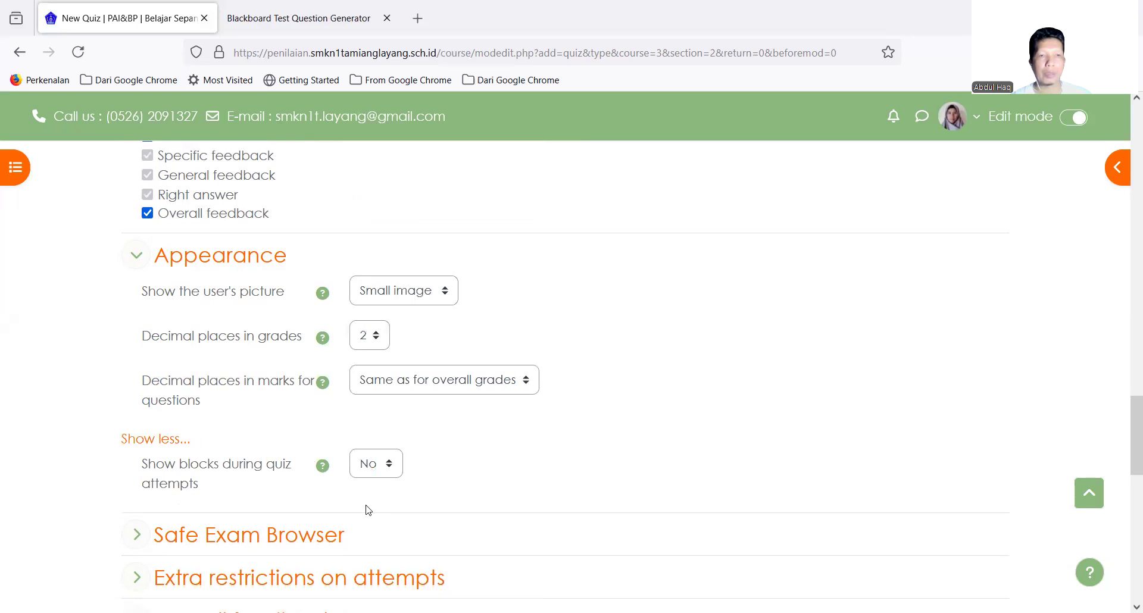
left_click(393, 462)
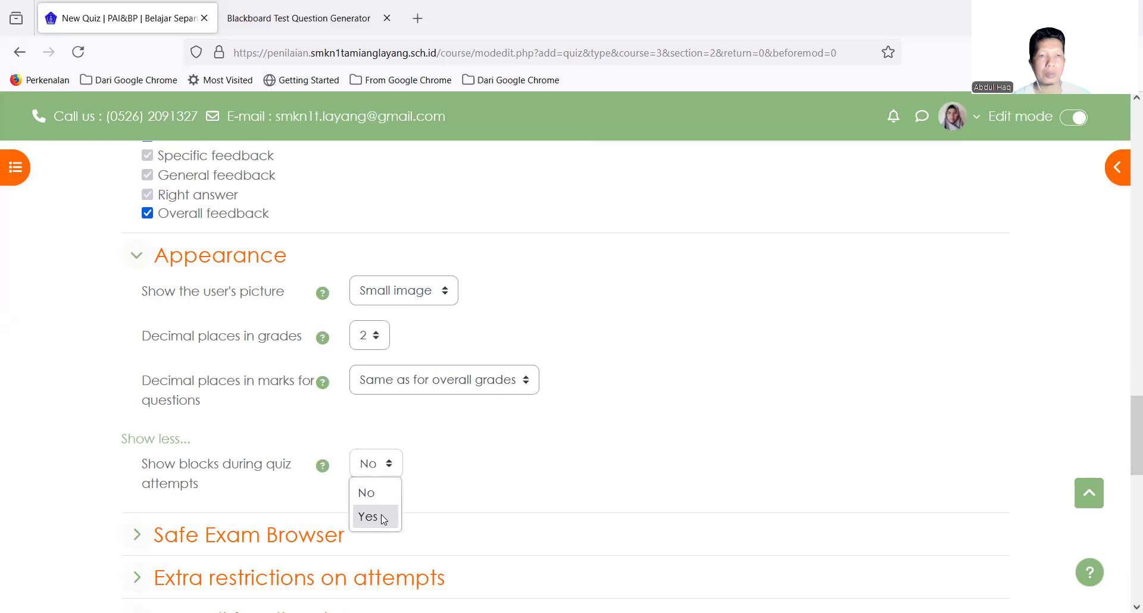
left_click(383, 519)
Review the Safe Exam Browser requirement options, keep No, and expand the Extra restrictions on attempts settings
scroll(552, 482, "down", 3)
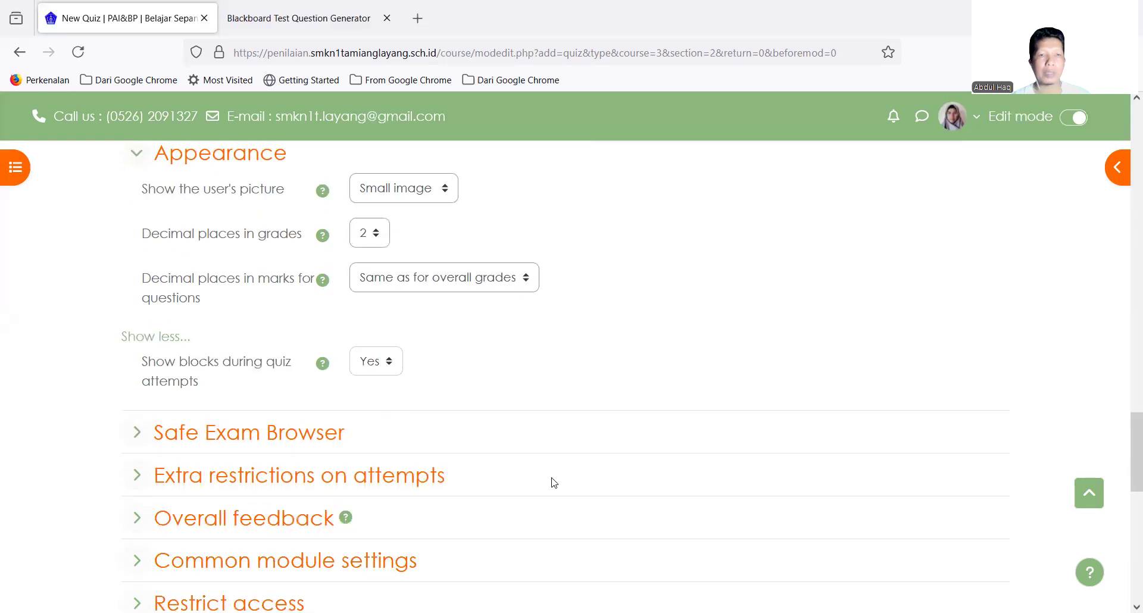
scroll(552, 482, "down", 3)
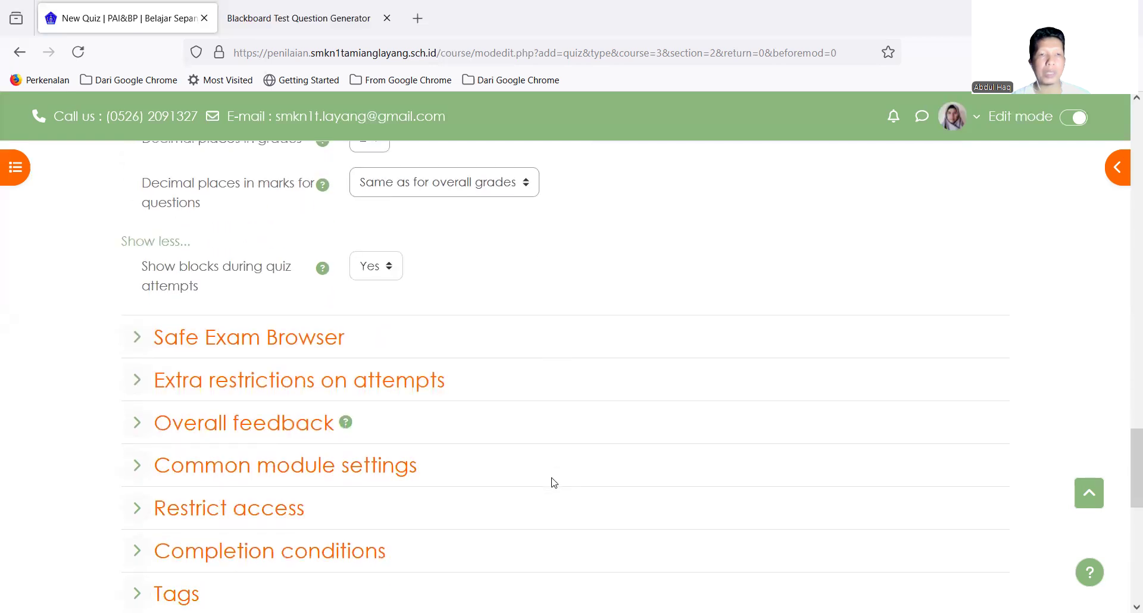
left_click(137, 337)
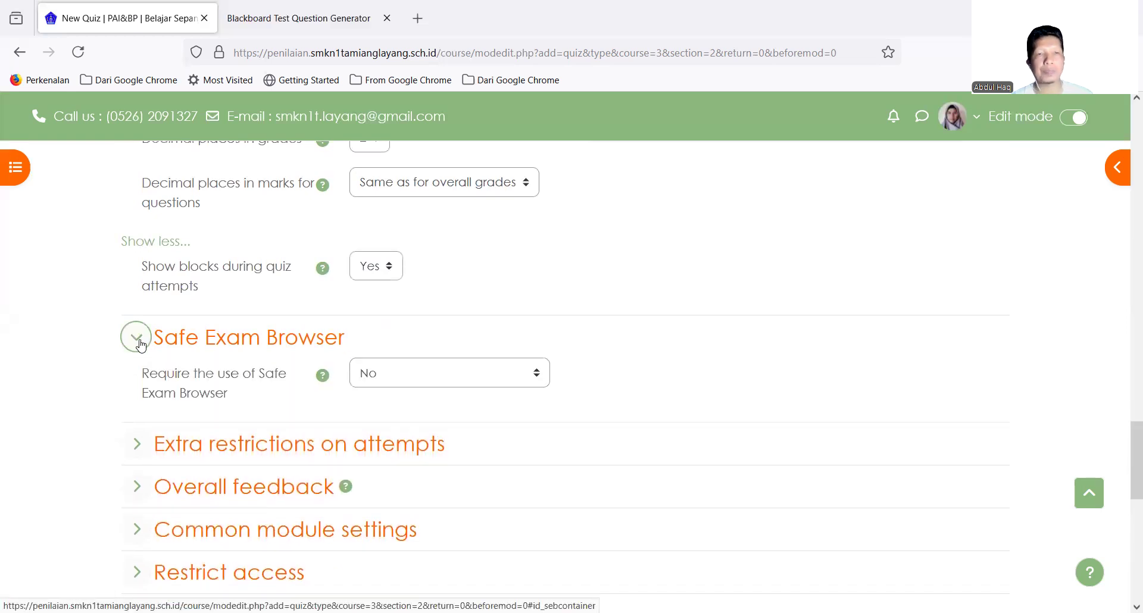
left_click(535, 375)
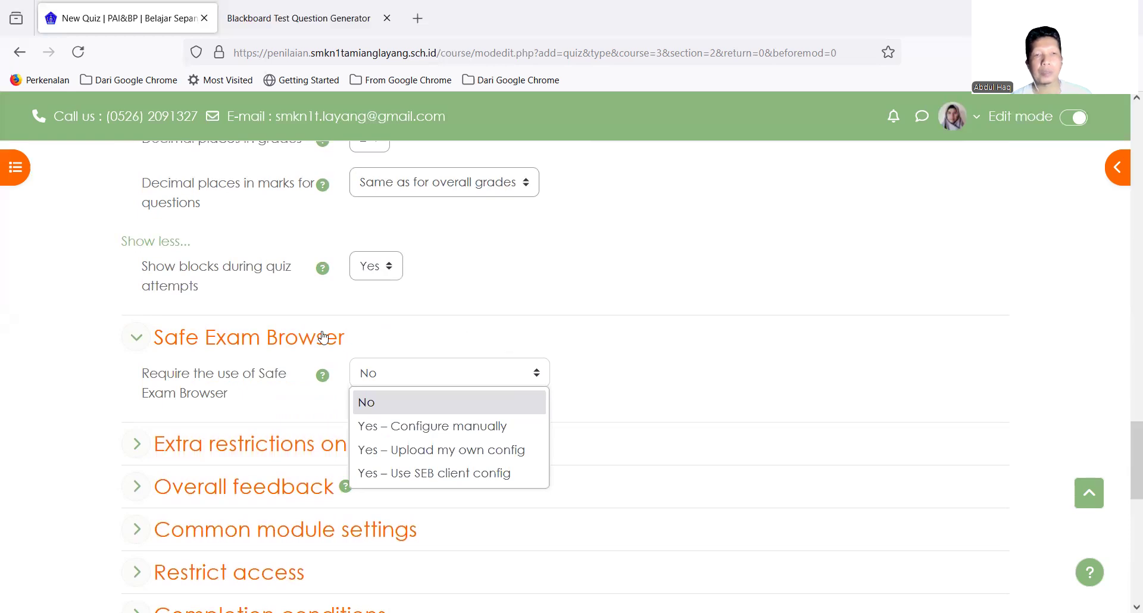
left_click(136, 336)
left_click(135, 336)
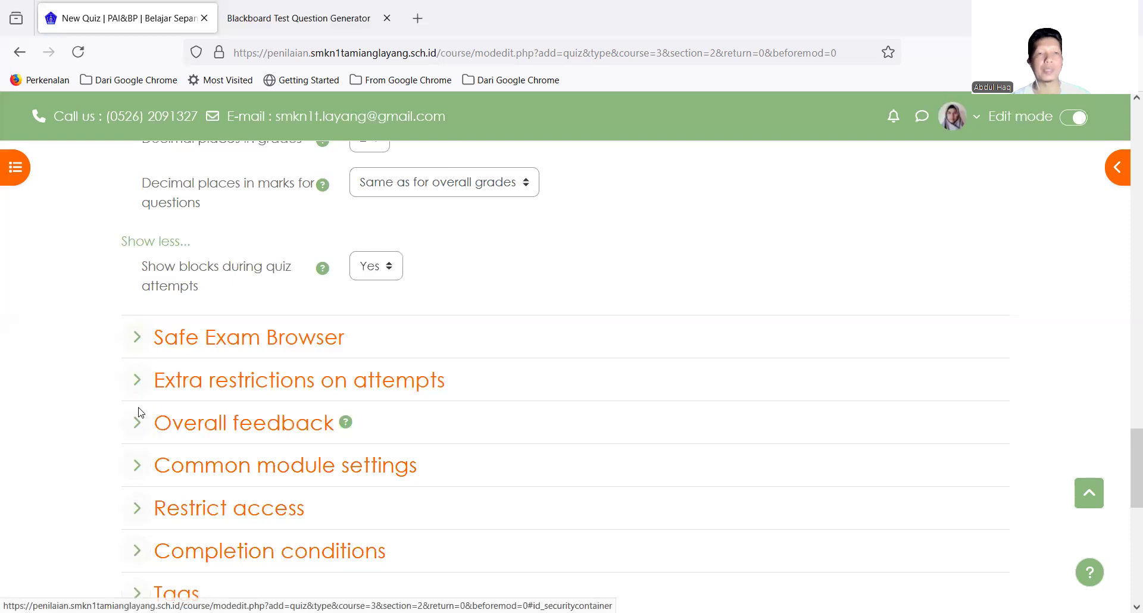
left_click(137, 380)
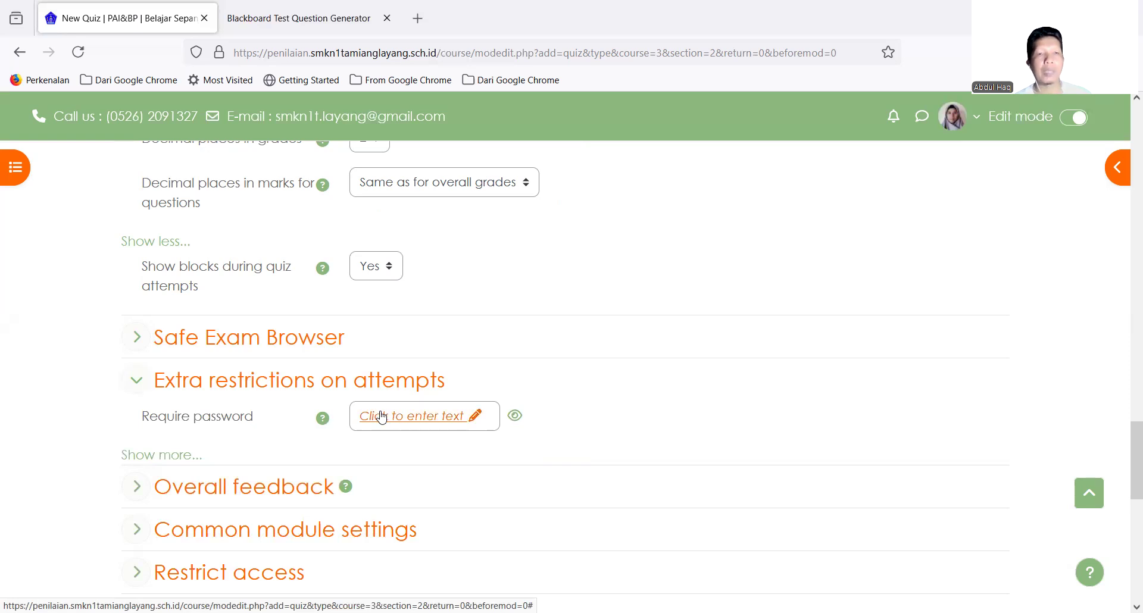
Expand the Overall feedback settings and enter the centred text "SELAMAT ANDA TUNTAS" as feedback for the 100% grade boundary
scroll(380, 417, "down", 5)
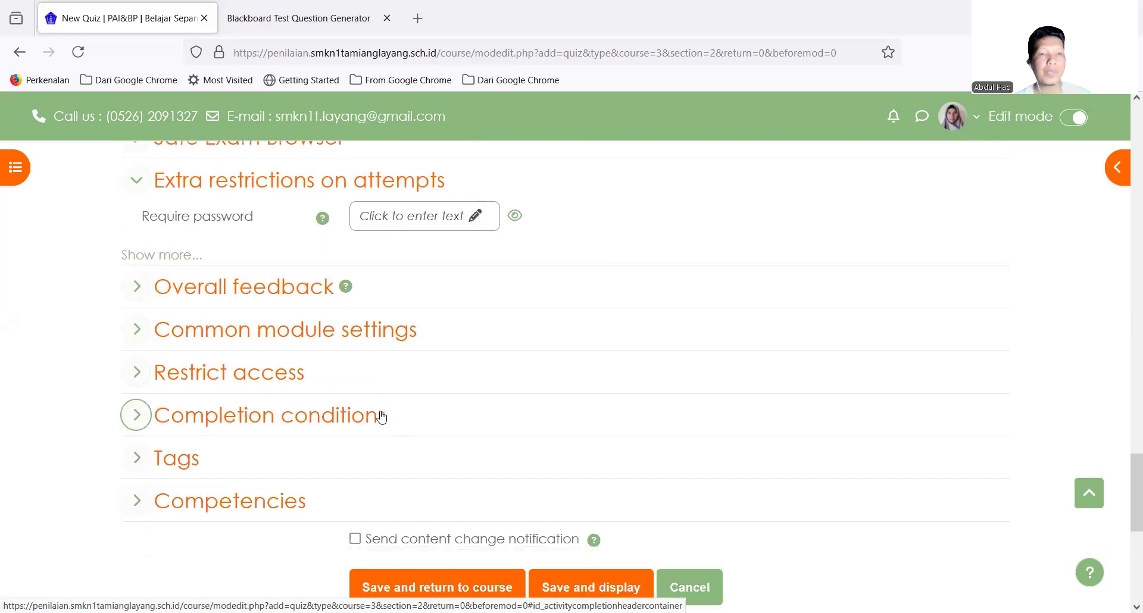
left_click(137, 287)
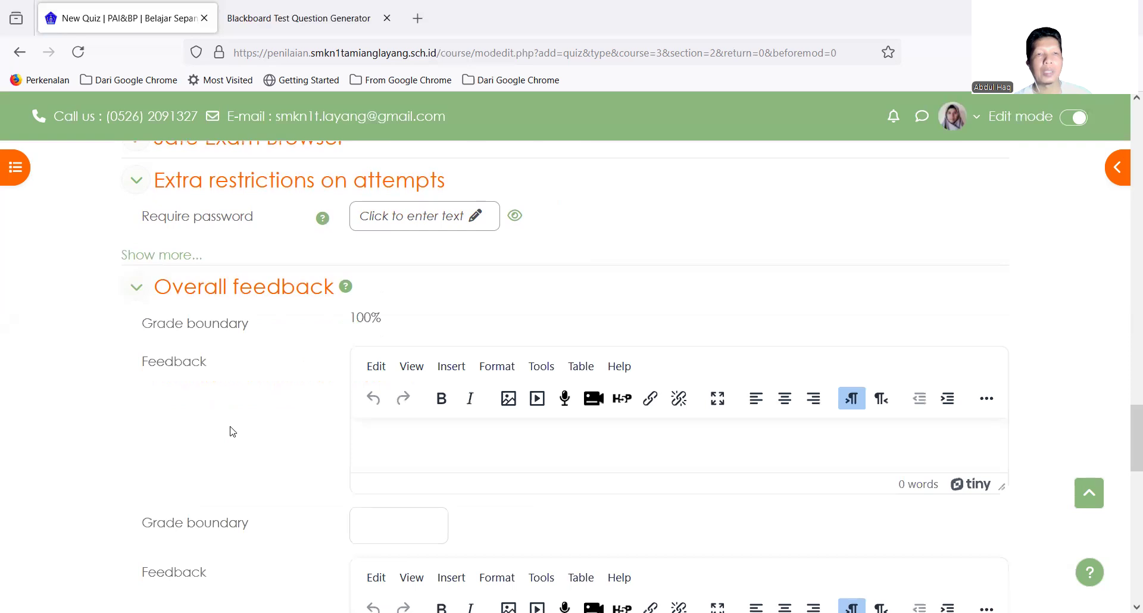
scroll(231, 430, "down", 1)
scroll(232, 431, "down", 4)
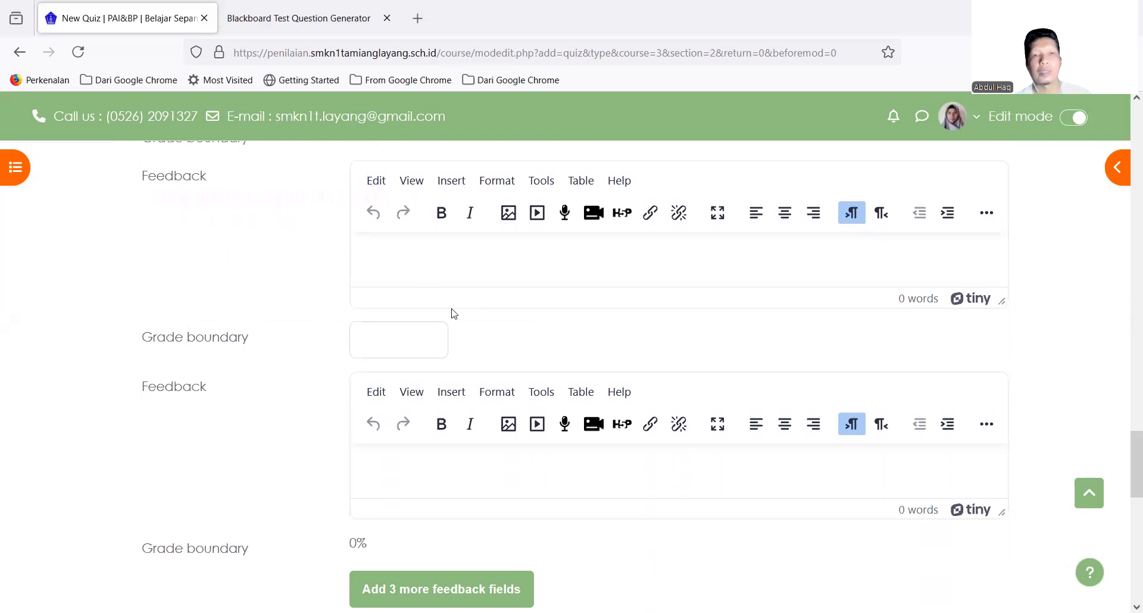
scroll(454, 313, "up", 2)
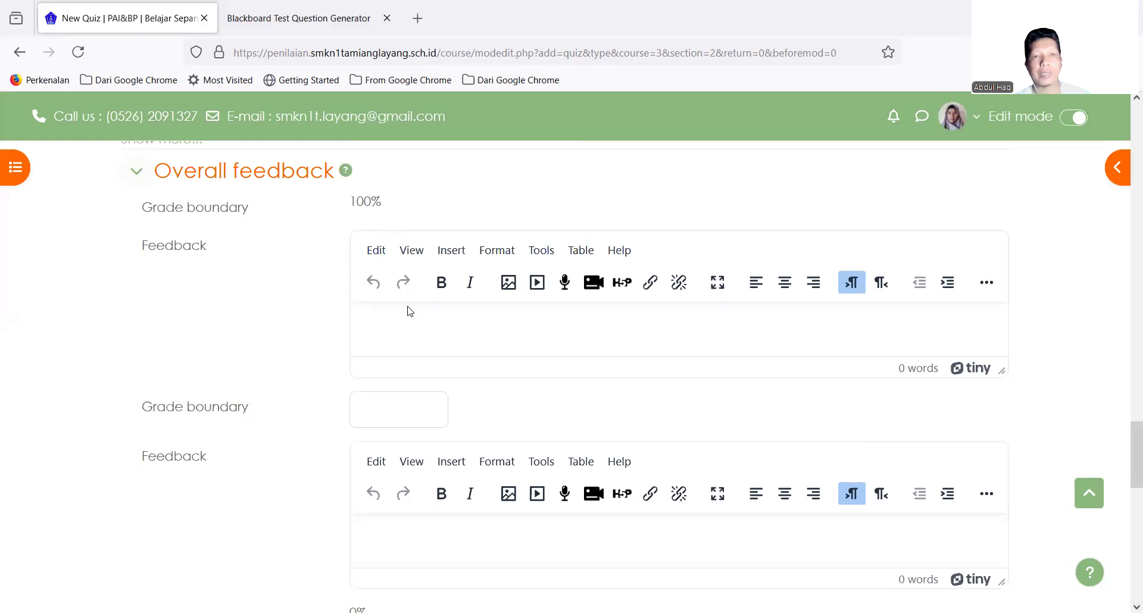
left_click(793, 287)
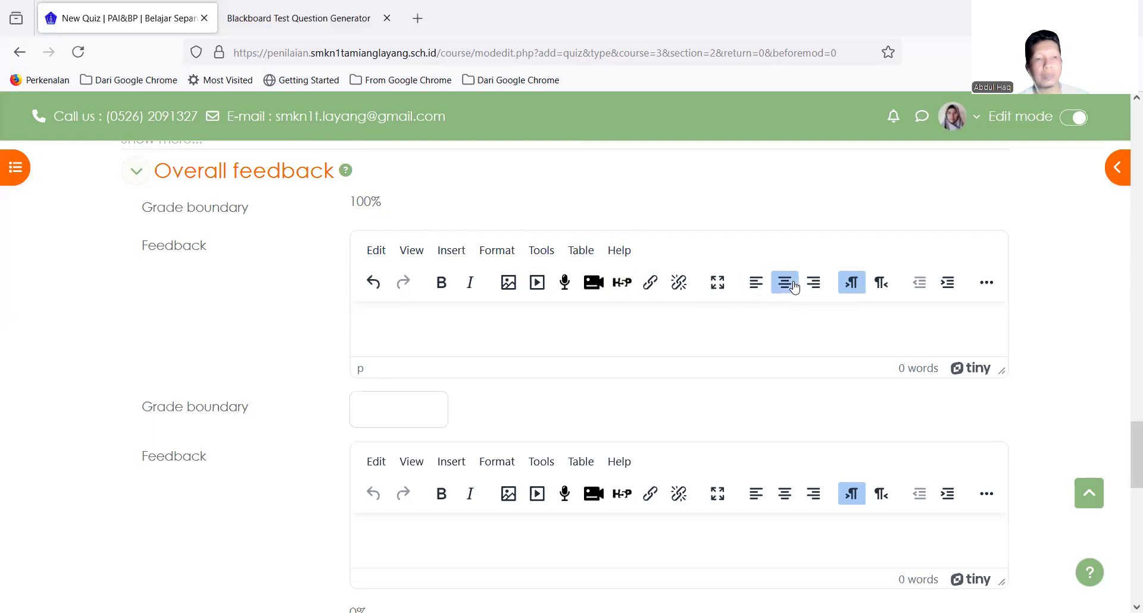
type("SELAMA")
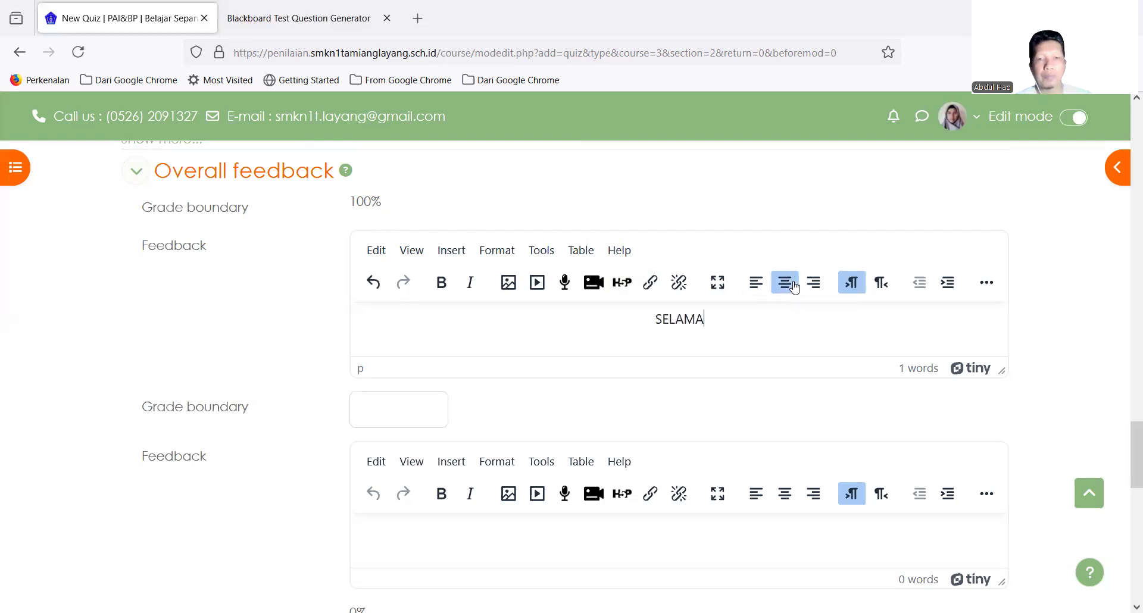
type("T ANDA ")
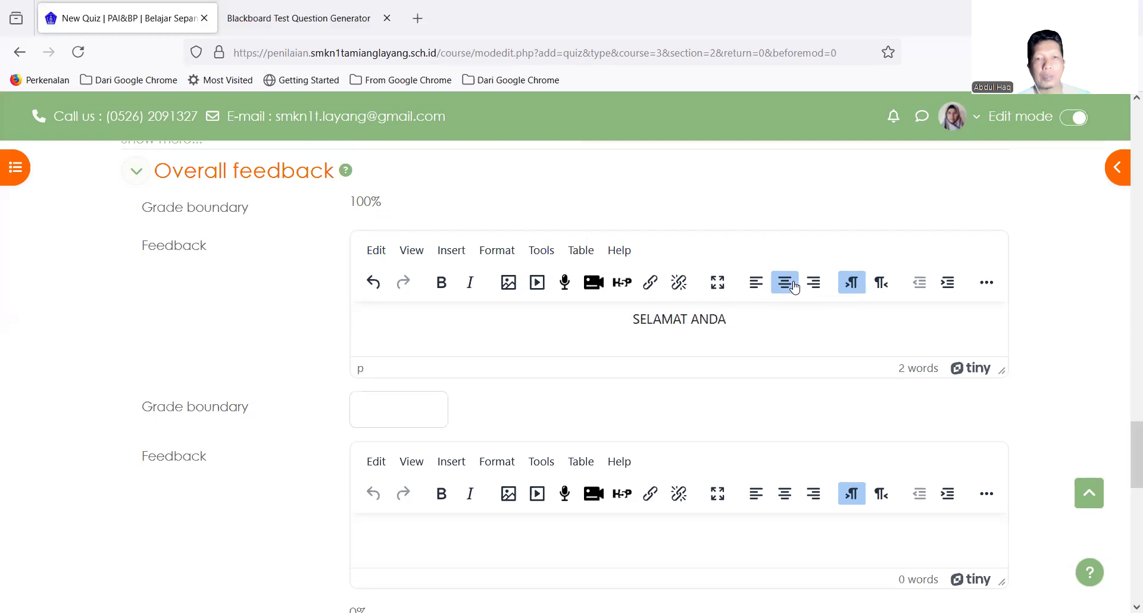
type("TUNTAS")
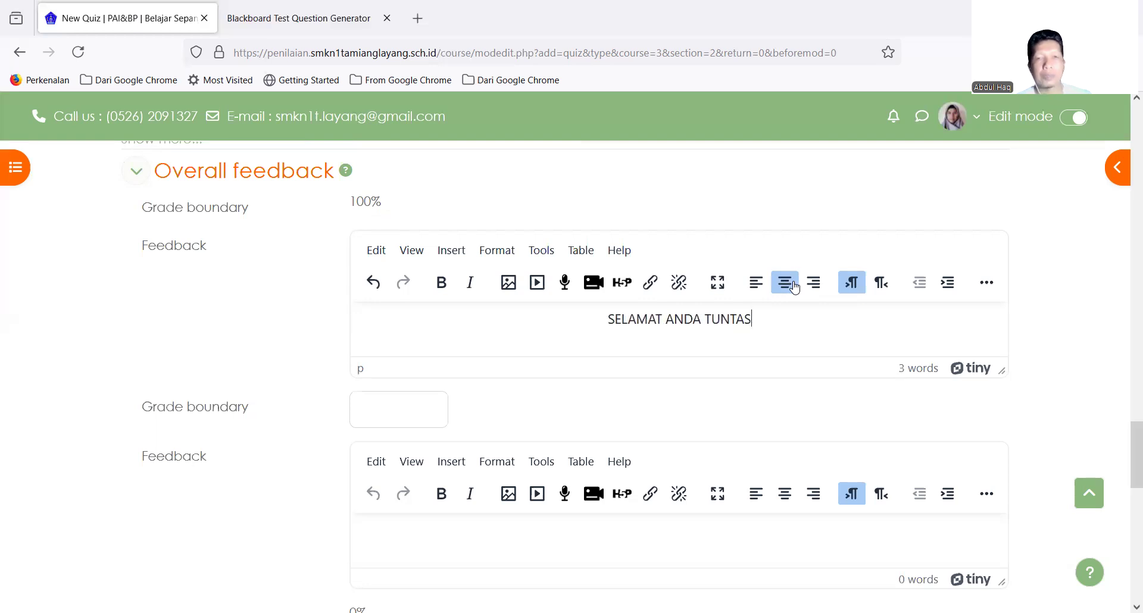
scroll(795, 288, "down", 2)
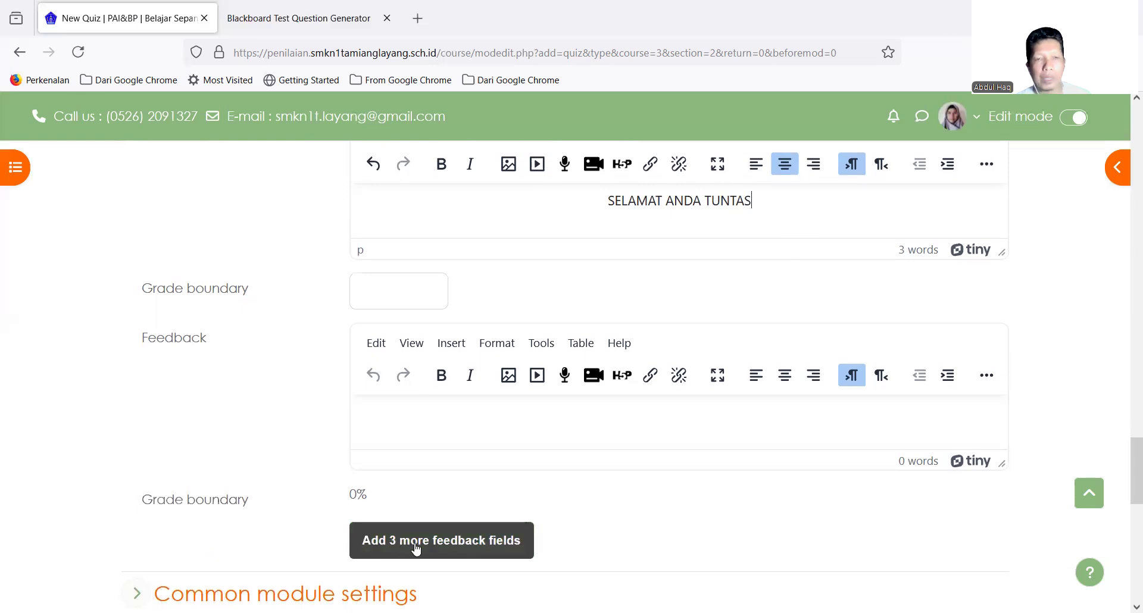
scroll(416, 548, "down", 1)
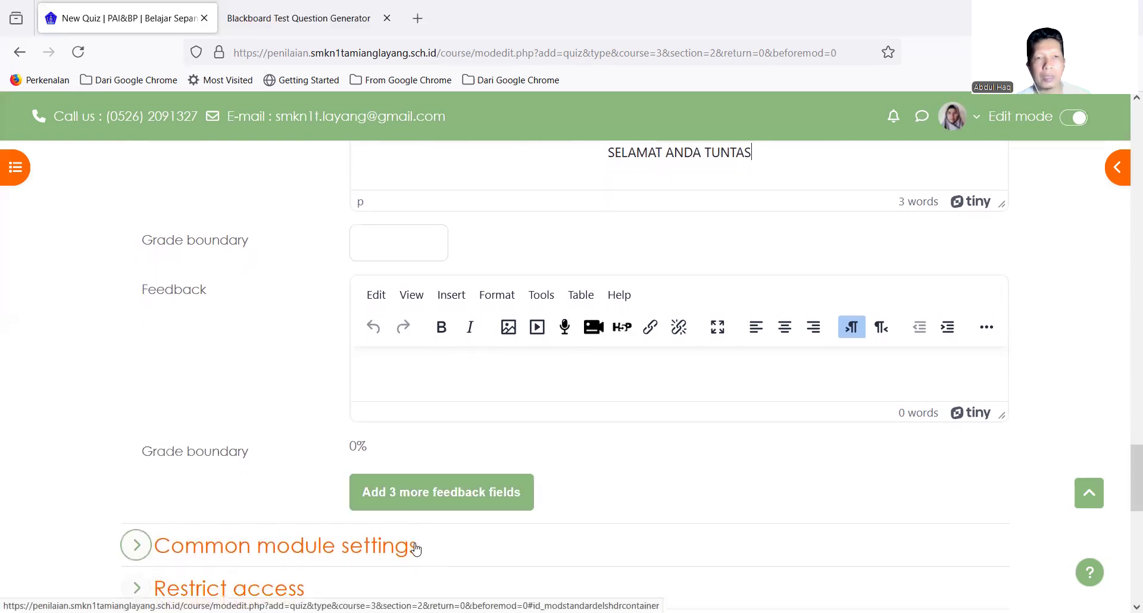
scroll(415, 547, "up", 2)
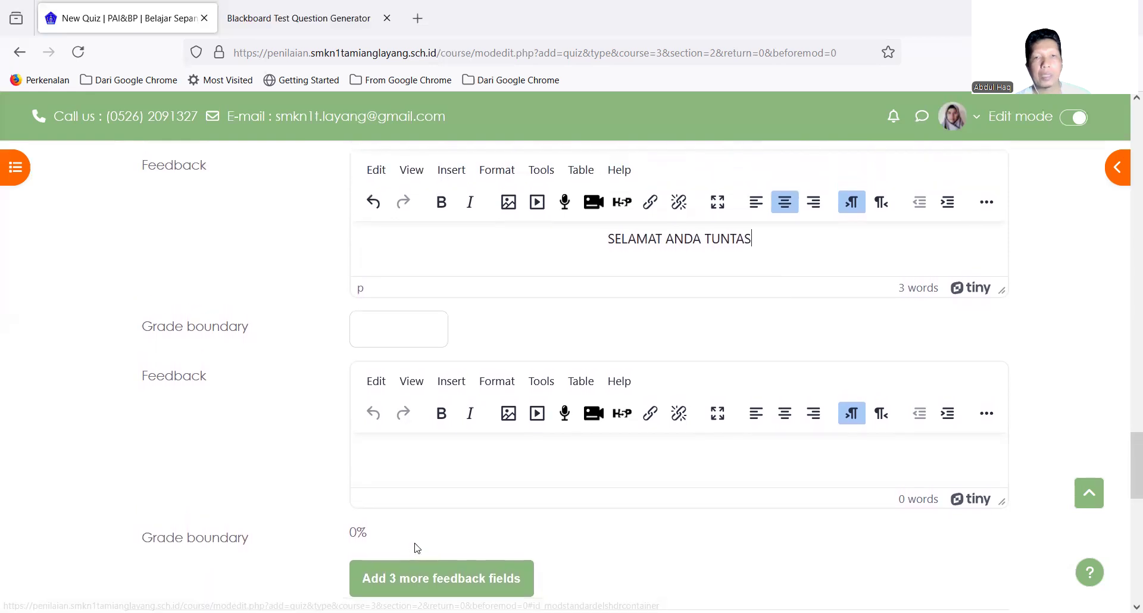
scroll(416, 548, "up", 1)
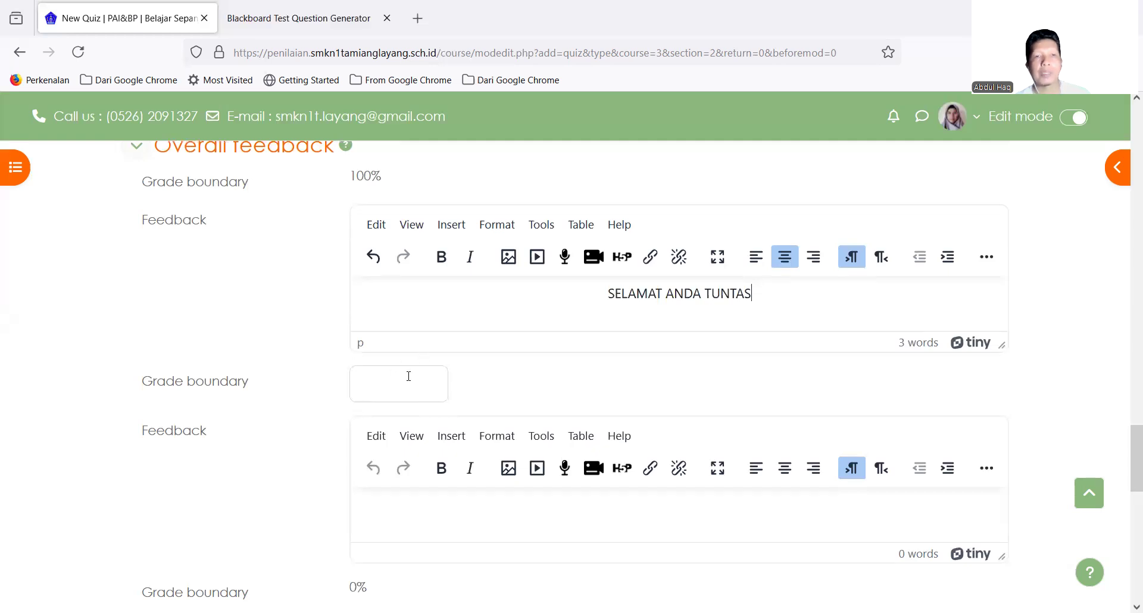
scroll(409, 376, "up", 15)
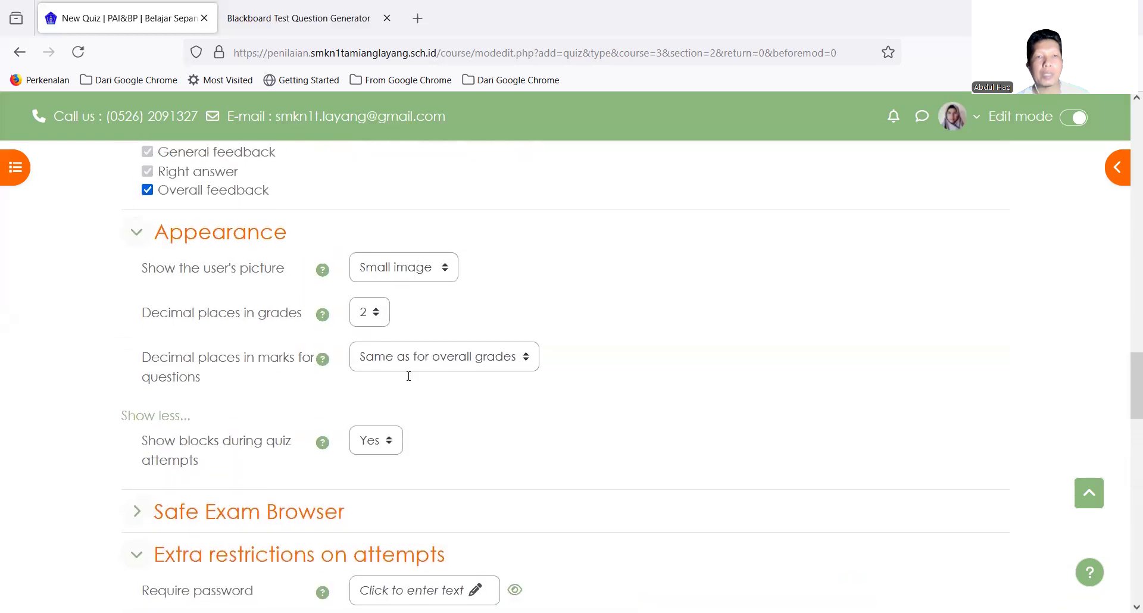
Set the quiz's Grade to pass to 8
scroll(410, 379, "up", 12)
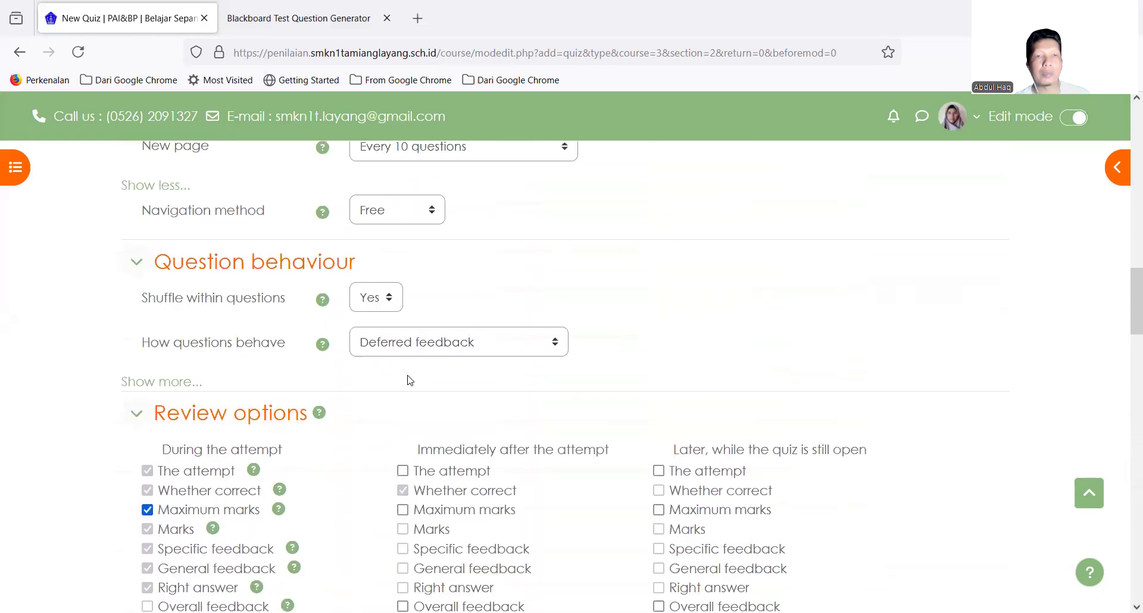
scroll(410, 379, "up", 3)
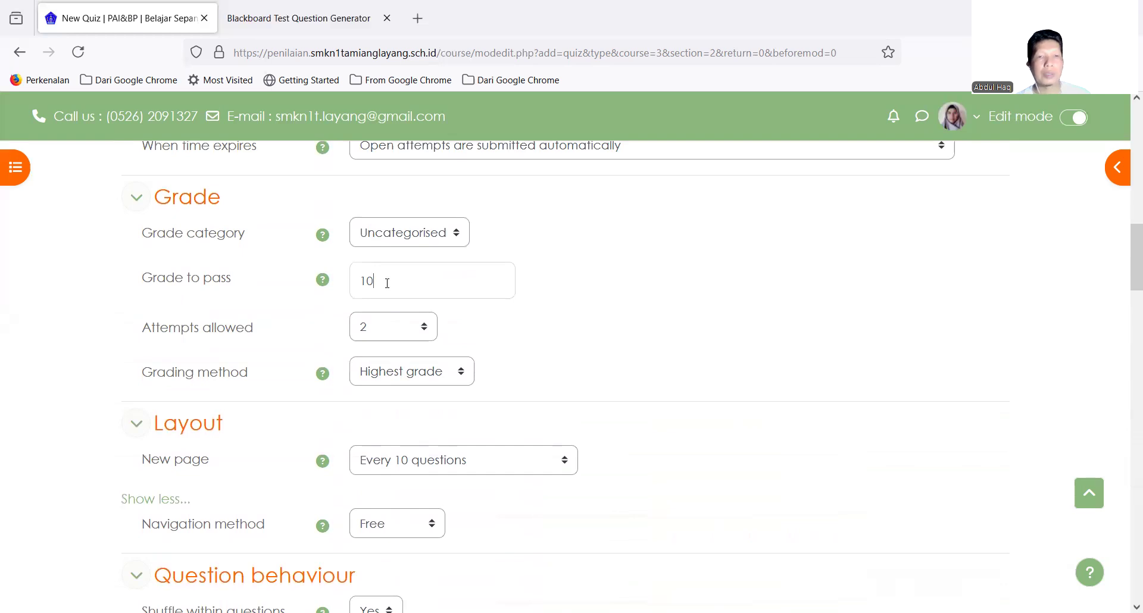
key("BackSpace")
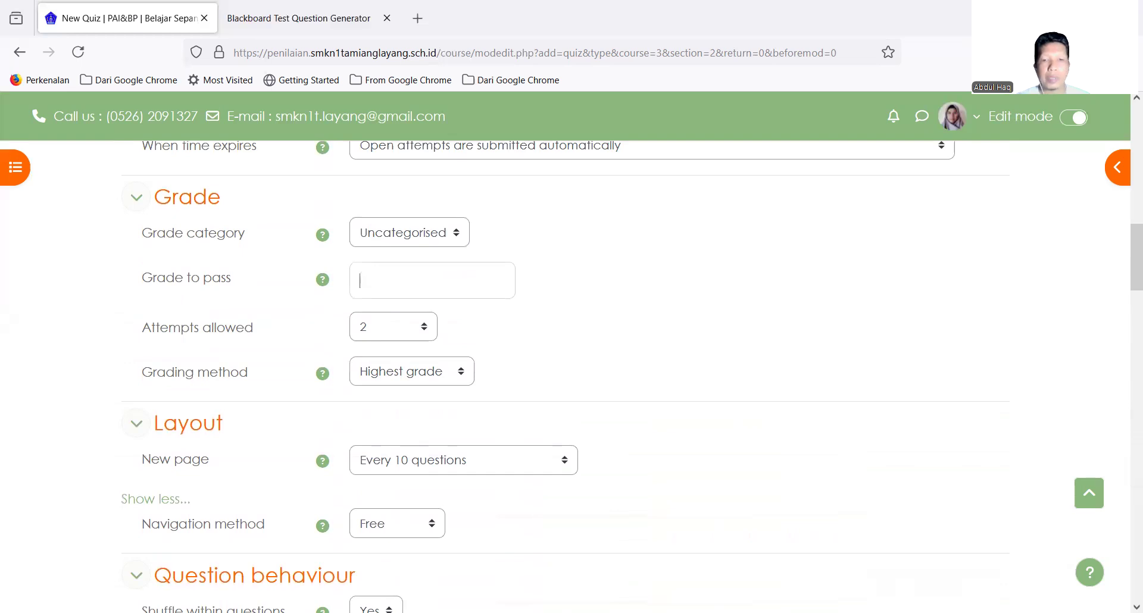
type("8")
Set the second grade boundary in Overall feedback to 79%
scroll(571, 375, "down", 3)
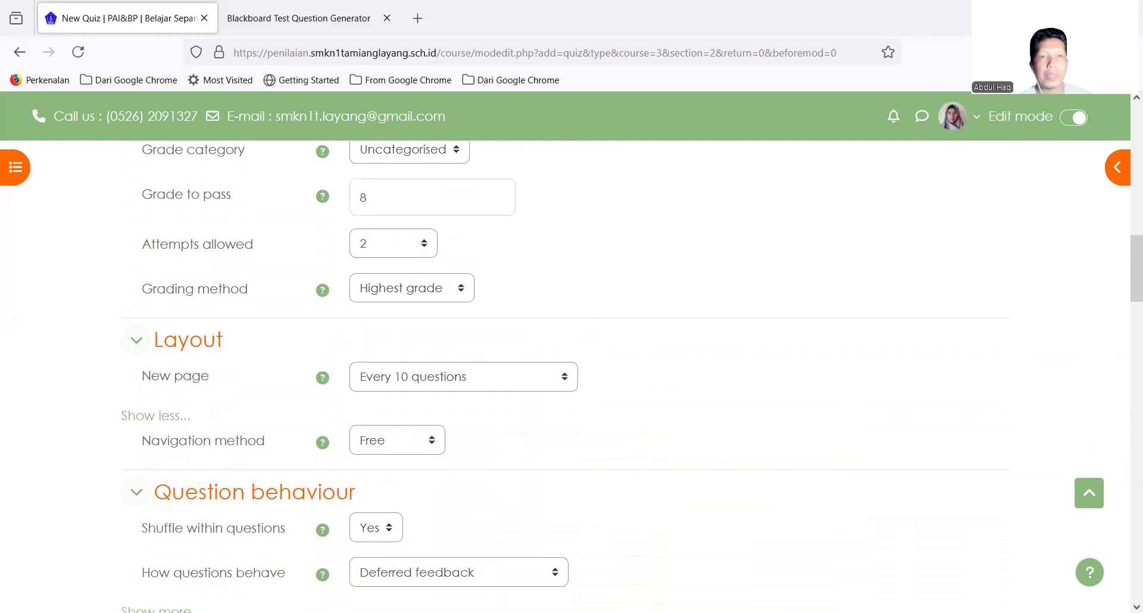
scroll(571, 375, "down", 10)
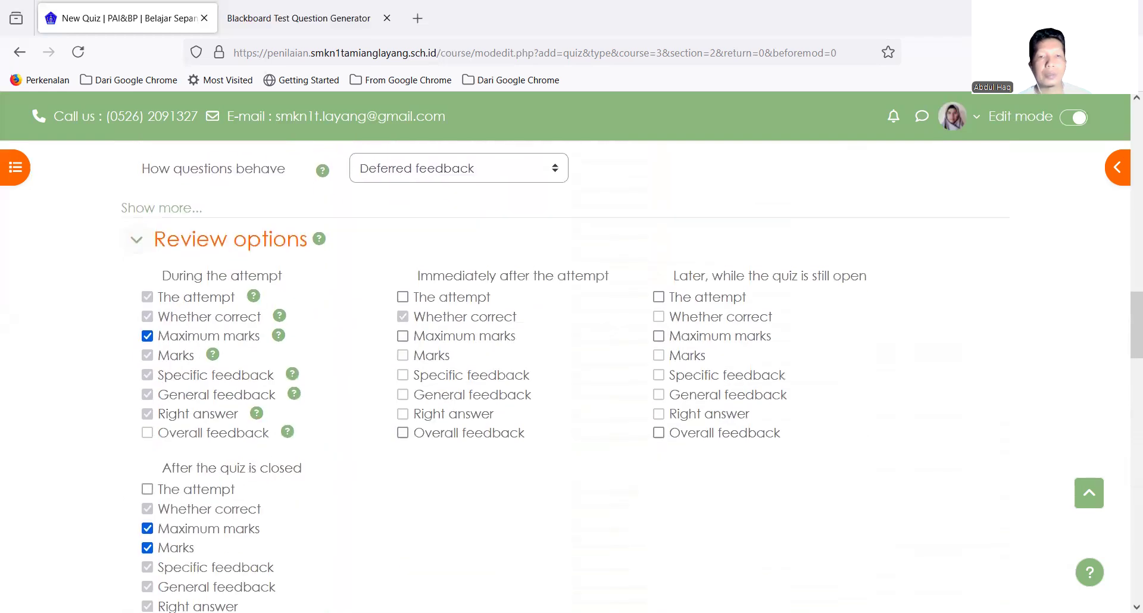
scroll(387, 283, "down", 10)
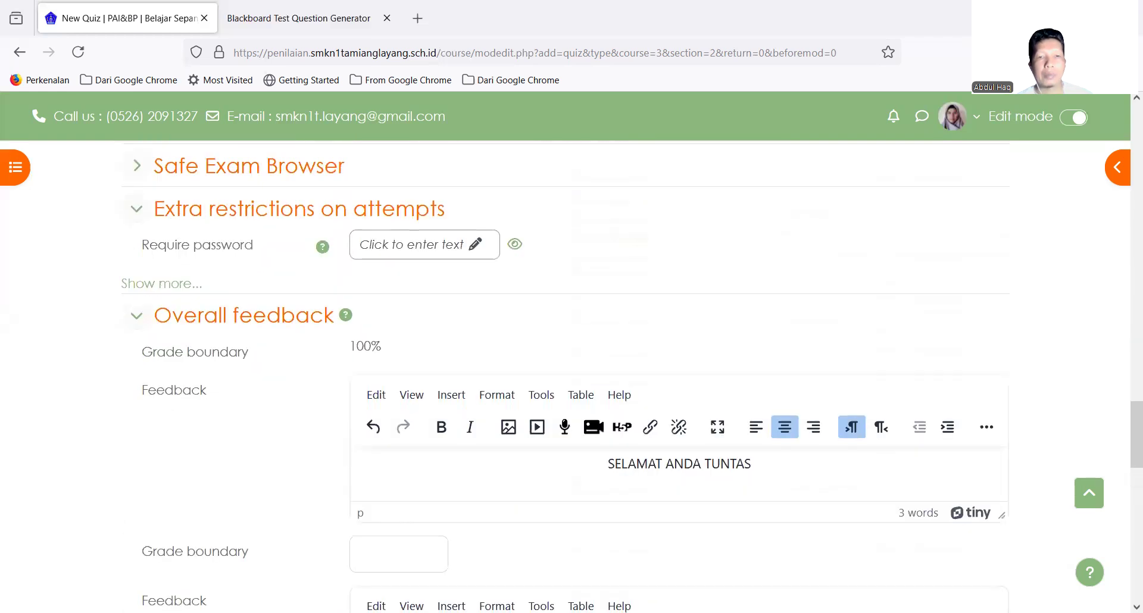
scroll(387, 283, "down", 1)
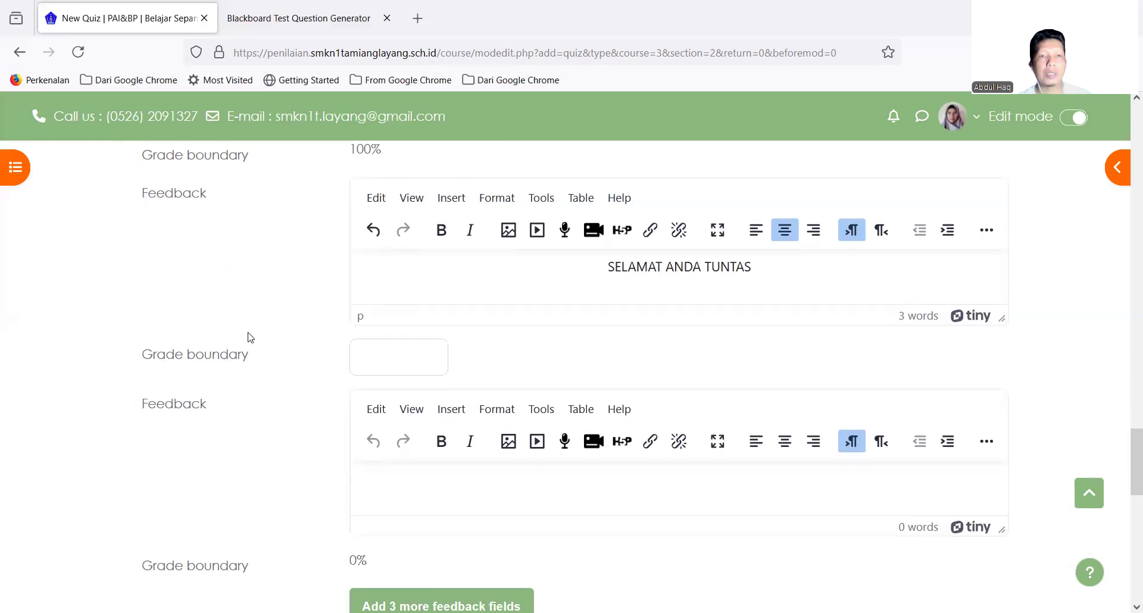
left_click(384, 356)
type("79%")
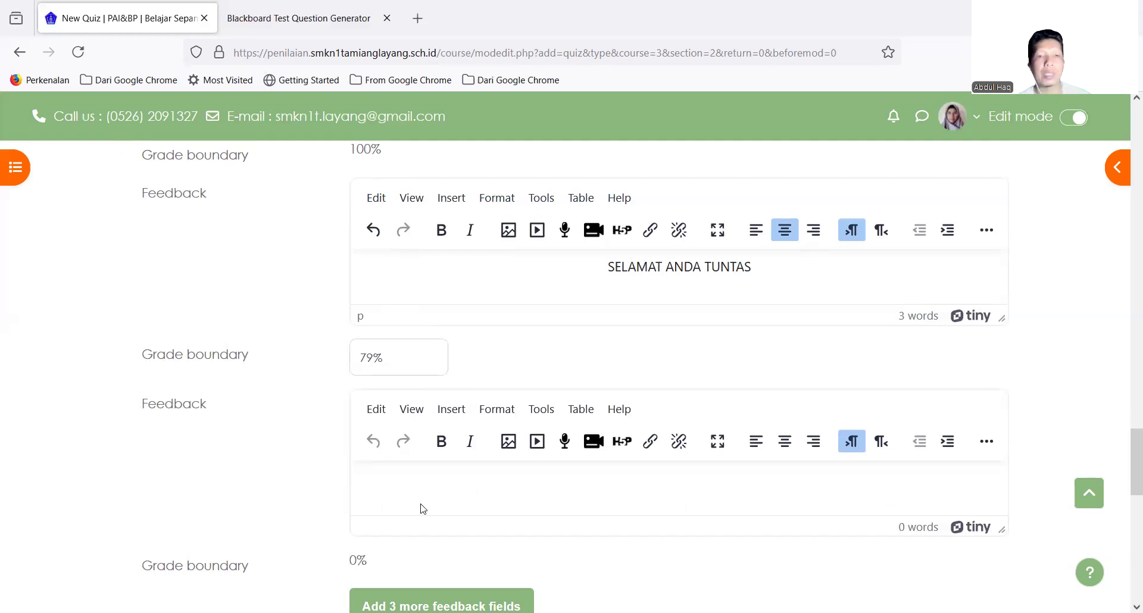
Enter the centred feedback "SILAHKAN MENGULANG KEMBALI DI RUMAH" for the 79% grade boundary
left_click(785, 443)
type("SI")
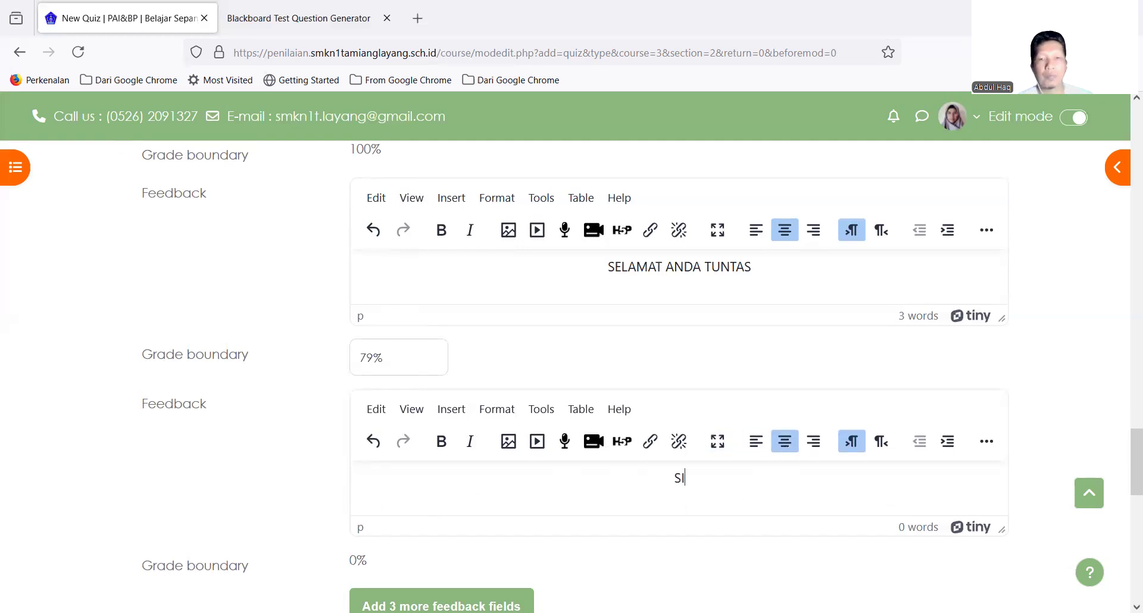
type("LAHKAN M")
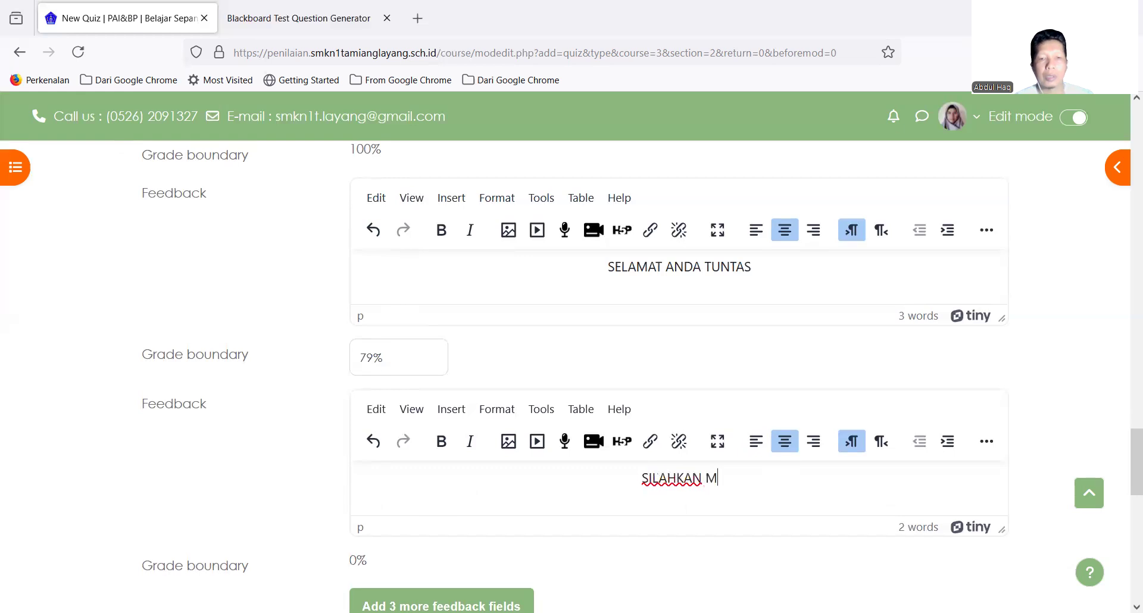
type("ENGULANG KE")
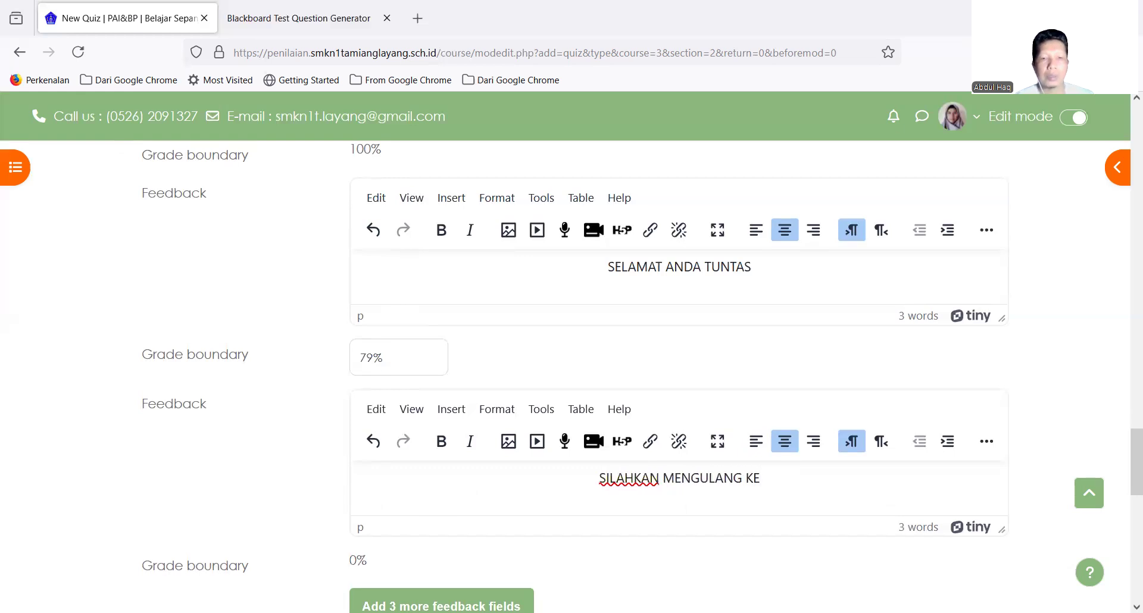
type("MBALI DI RUMAH")
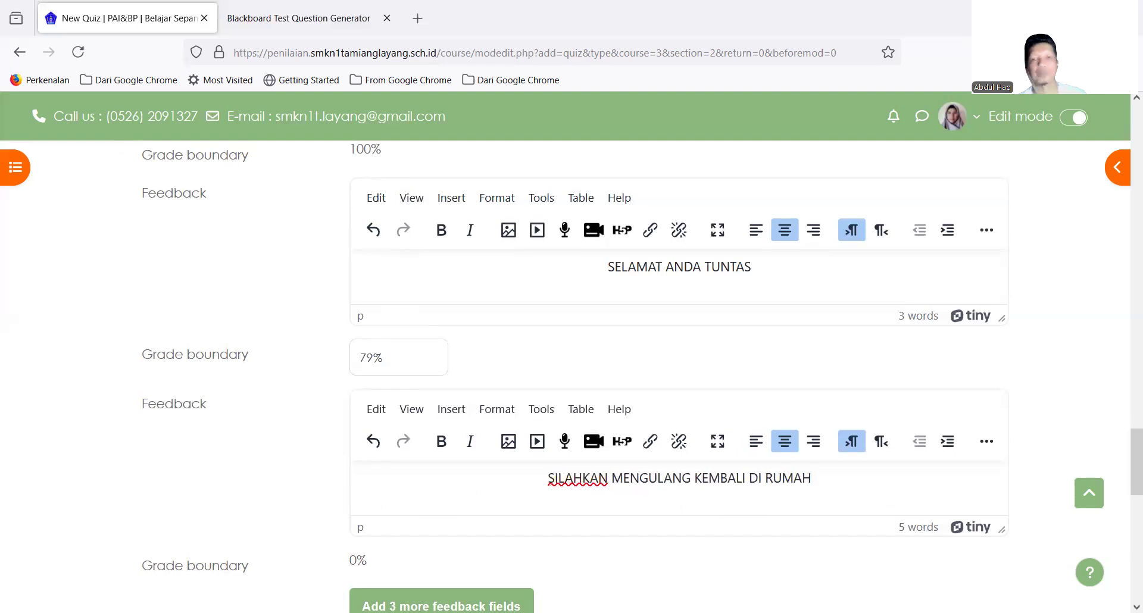
Append "DIDAMPINGI AYAH DAN IBU" to the feedback text of the 79% grade boundary
scroll(643, 325, "up", 10)
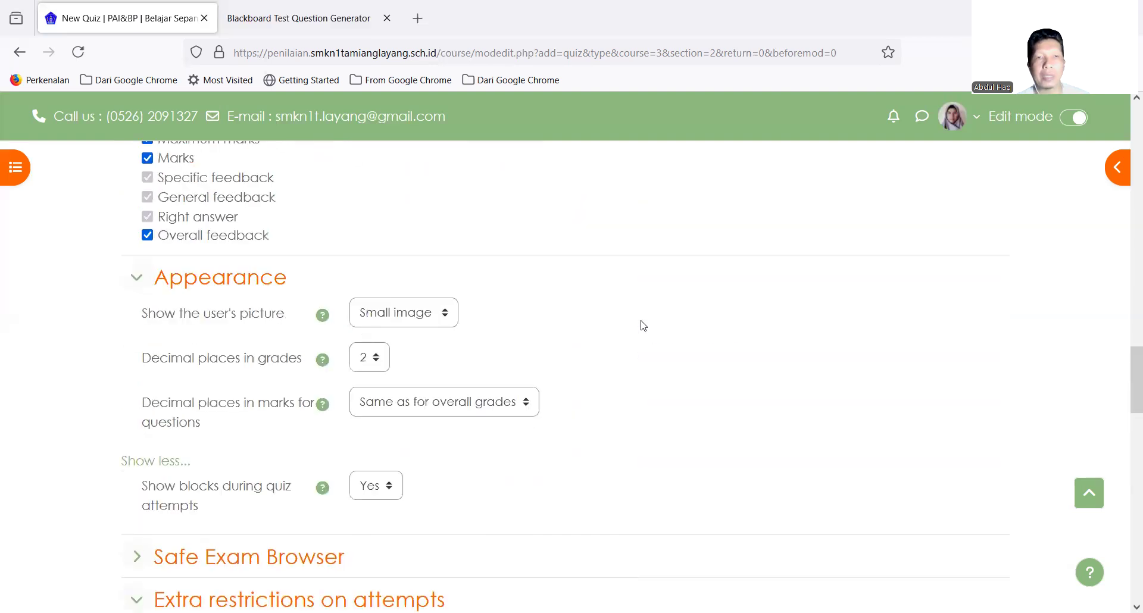
scroll(643, 325, "up", 10)
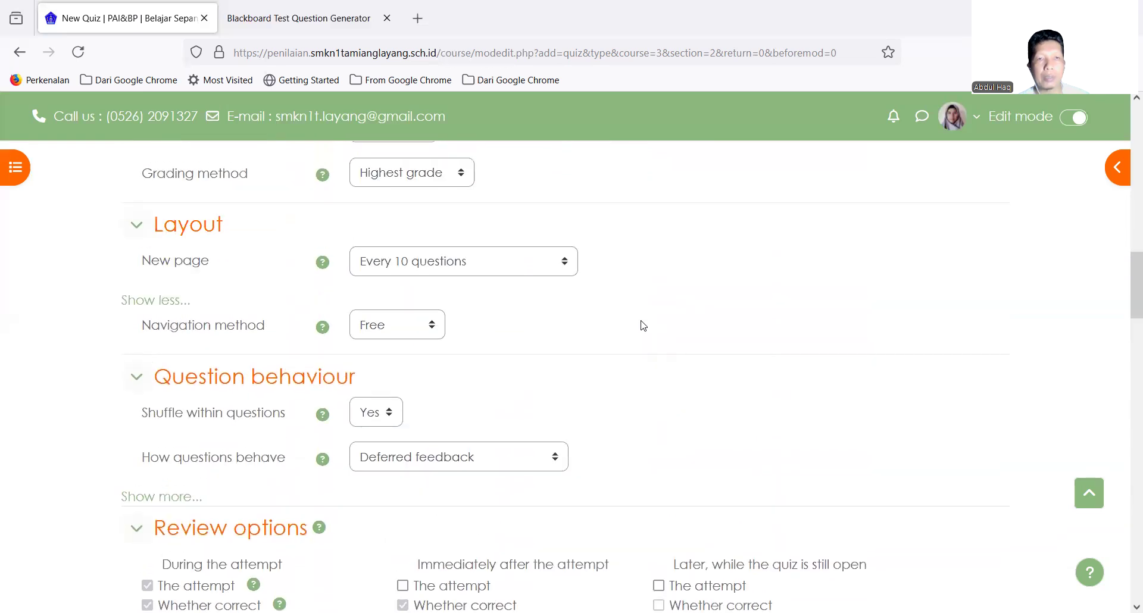
scroll(643, 324, "up", 3)
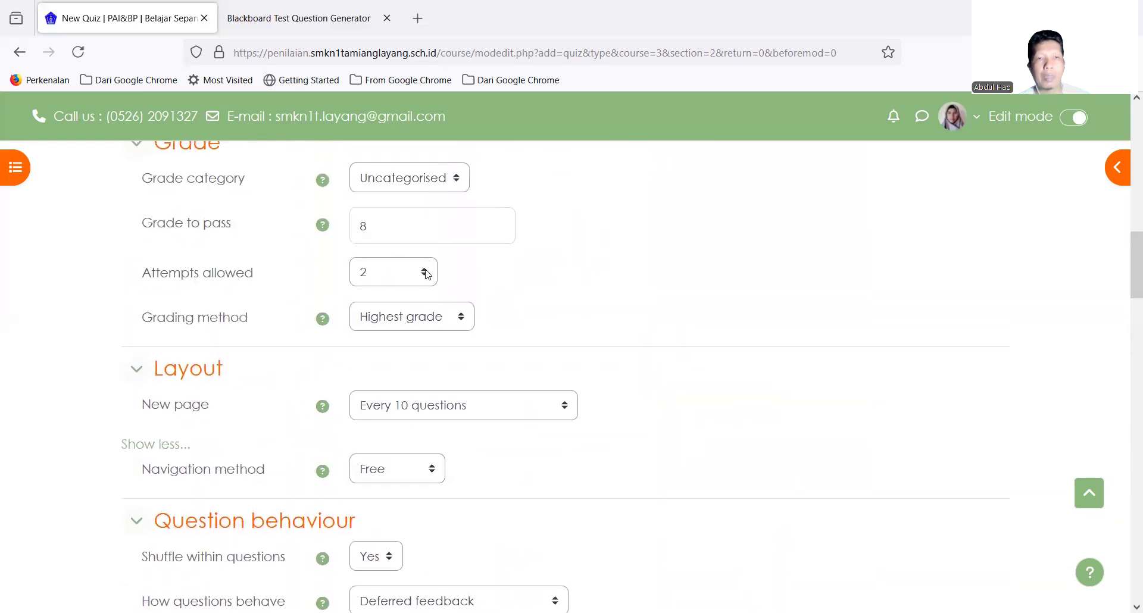
scroll(480, 275, "down", 5)
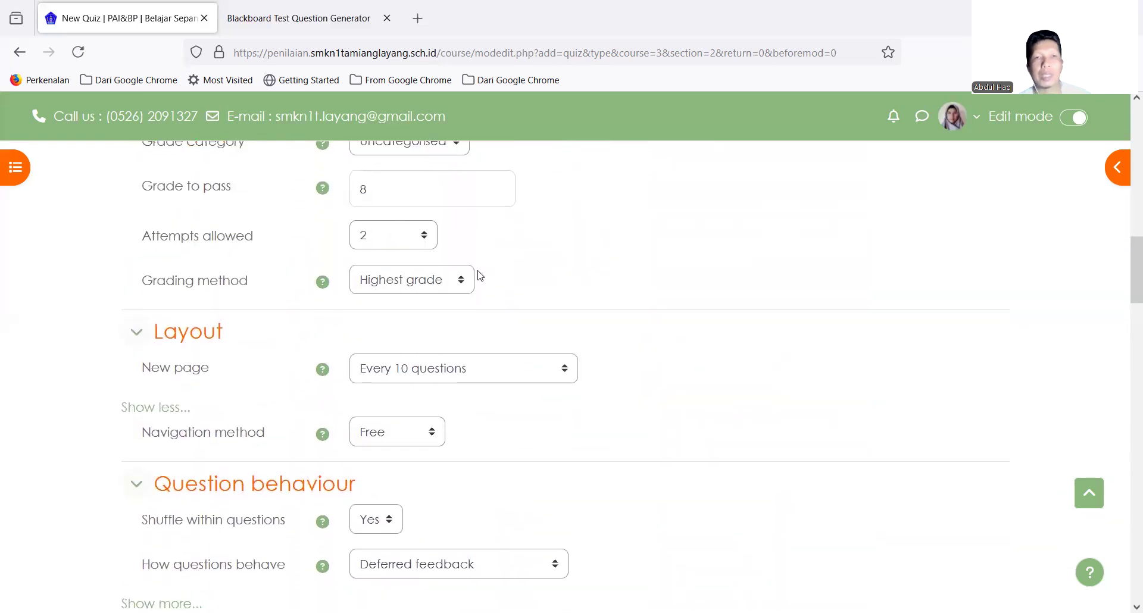
scroll(479, 275, "down", 12)
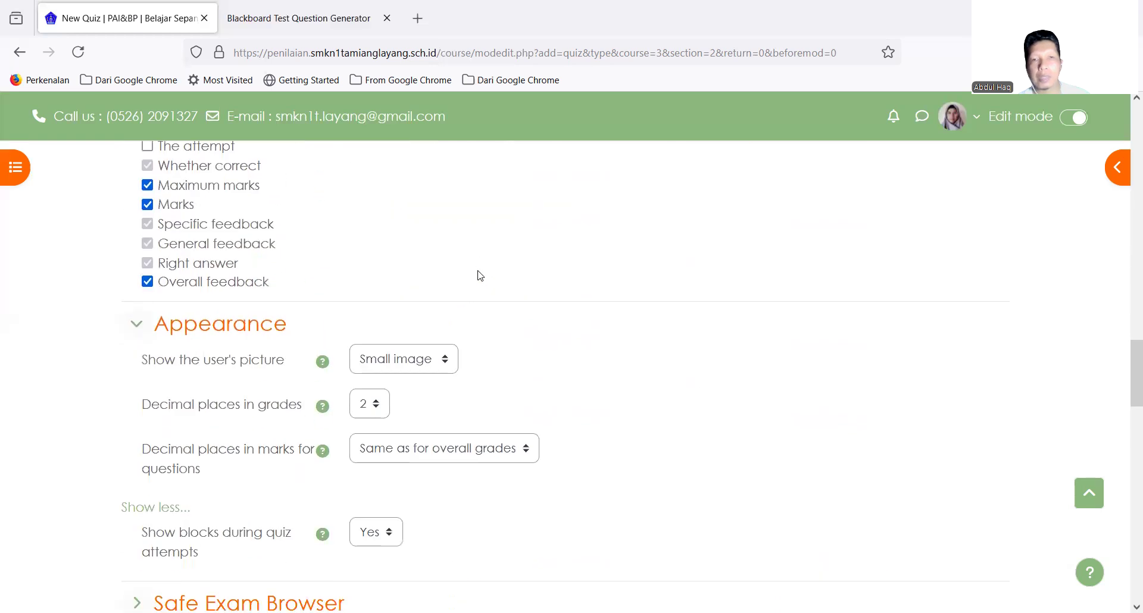
scroll(479, 275, "down", 10)
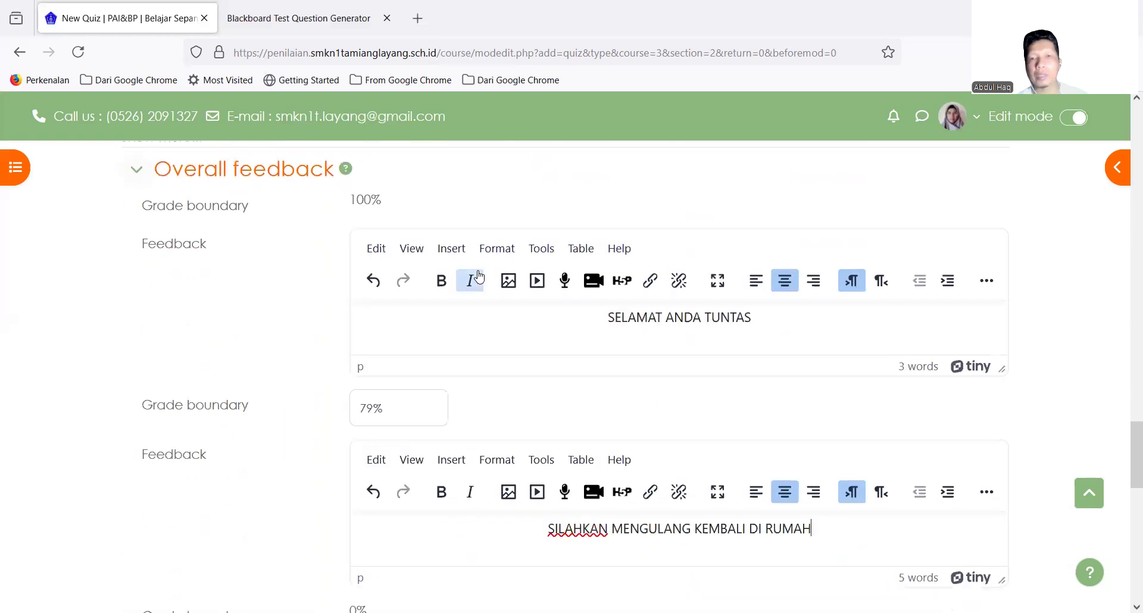
scroll(479, 276, "down", 1)
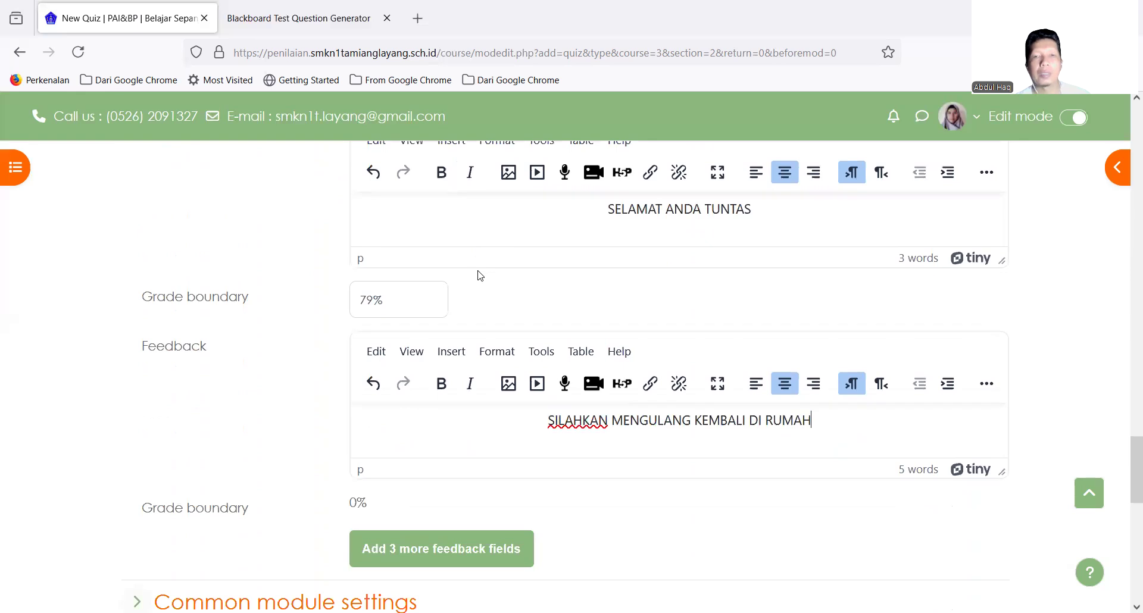
type("DIDAMP")
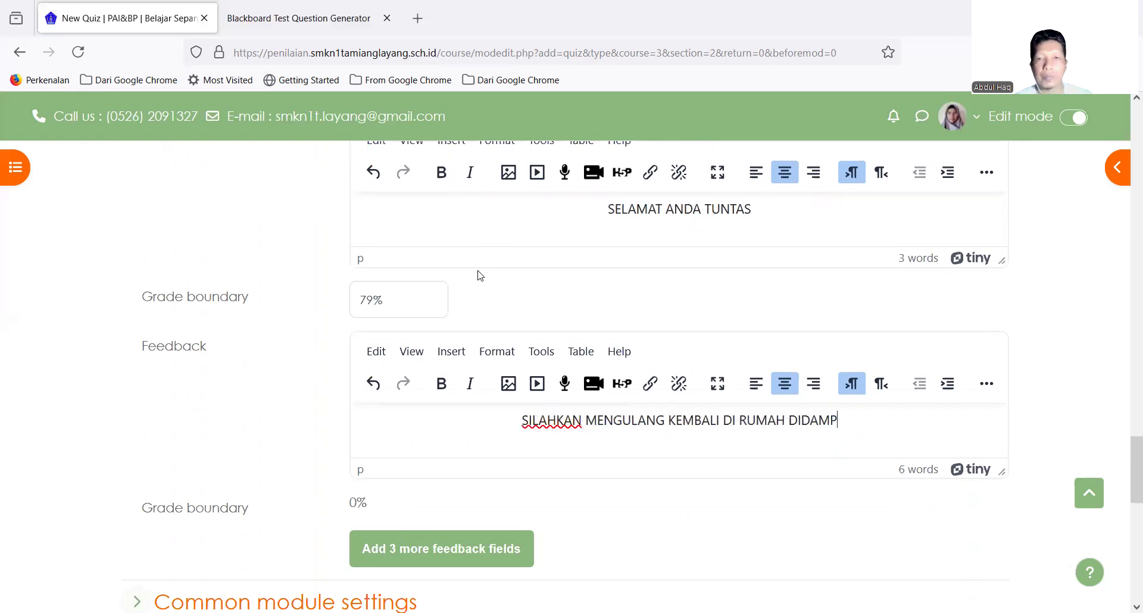
type("ING")
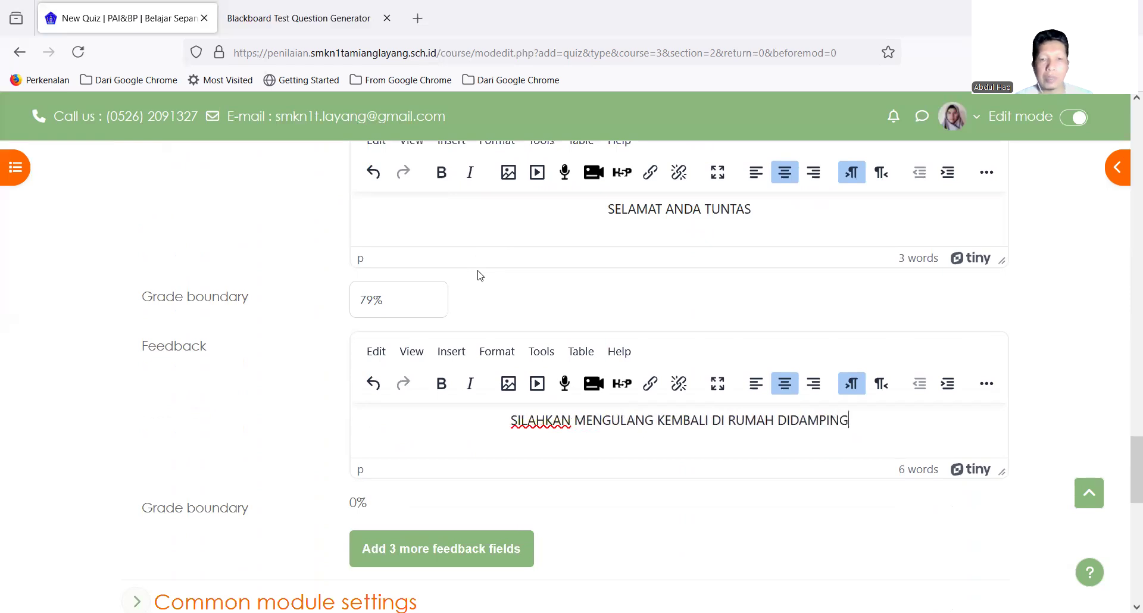
type("I A")
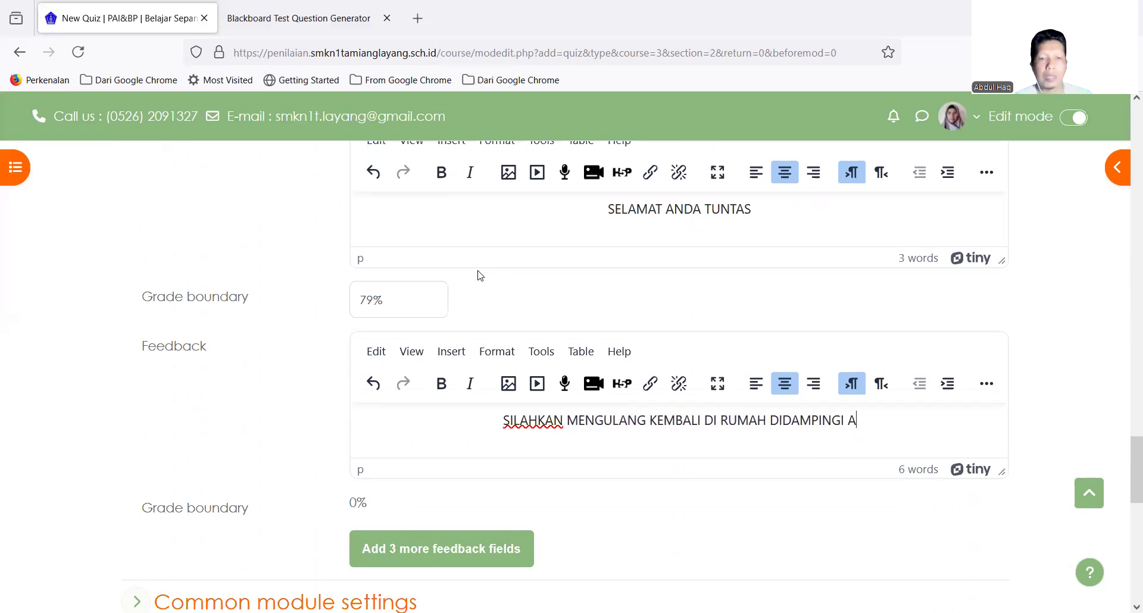
type("YAH DAN IBU")
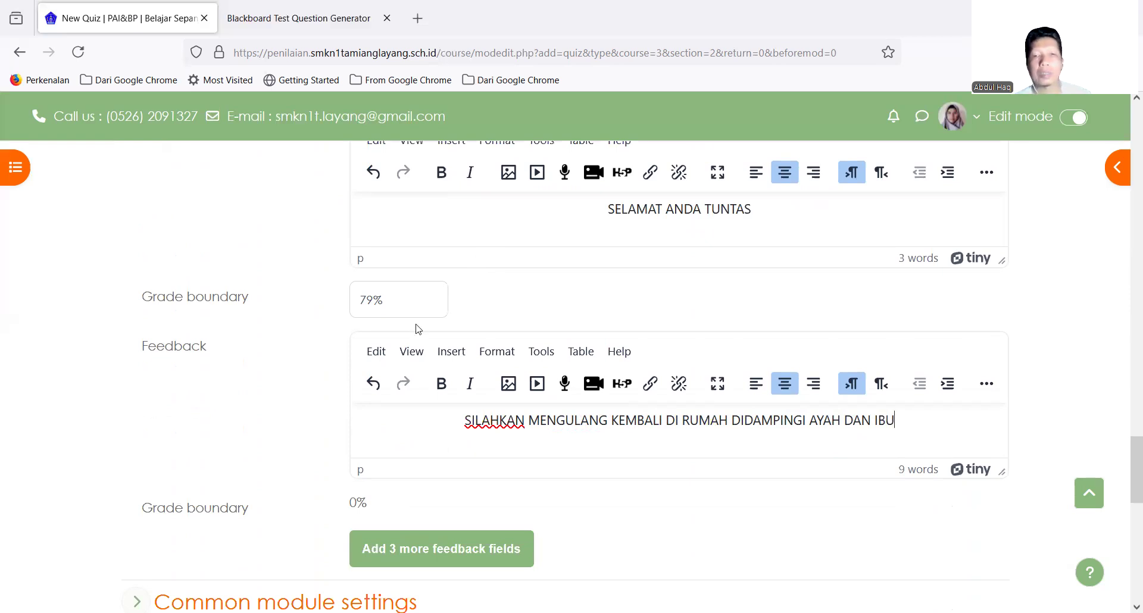
Expand the Competencies settings to review their options and collapse them again
scroll(692, 546, "down", 3)
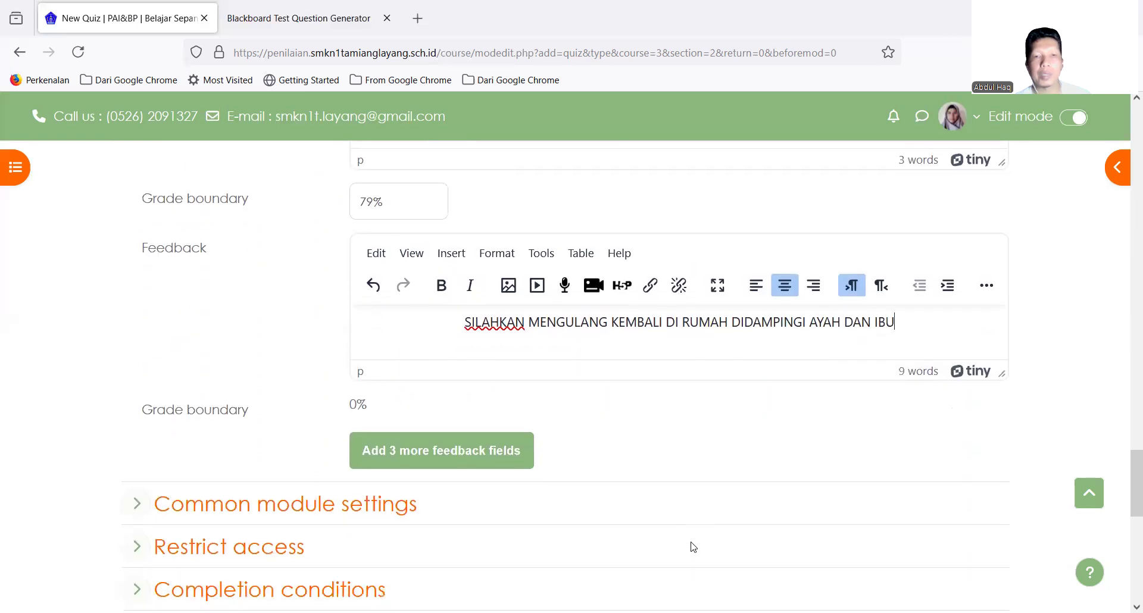
scroll(692, 547, "down", 1)
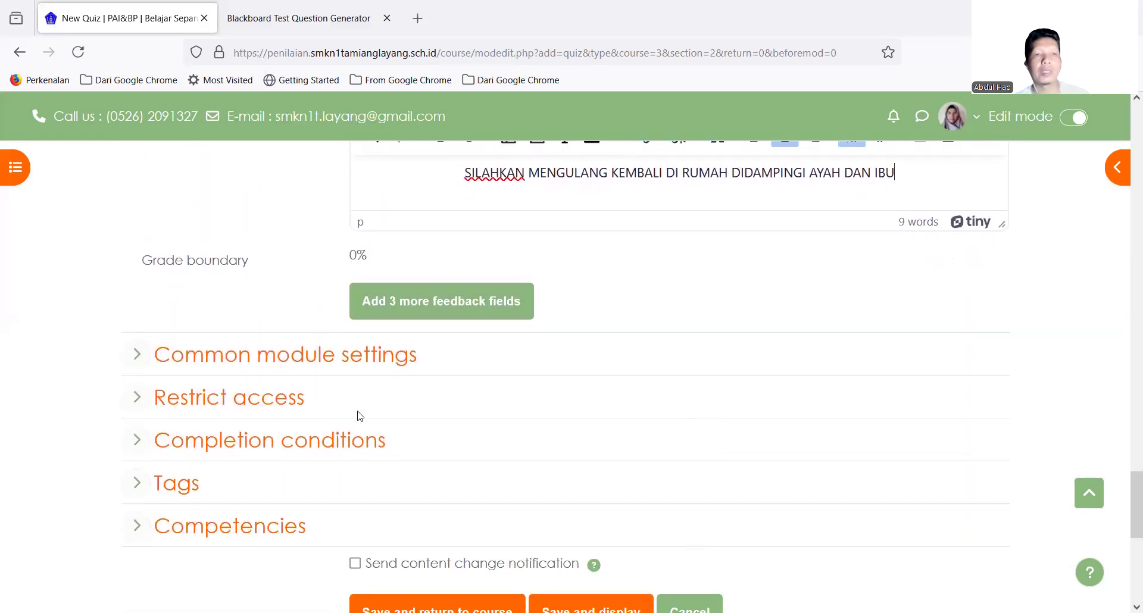
scroll(471, 386, "down", 2)
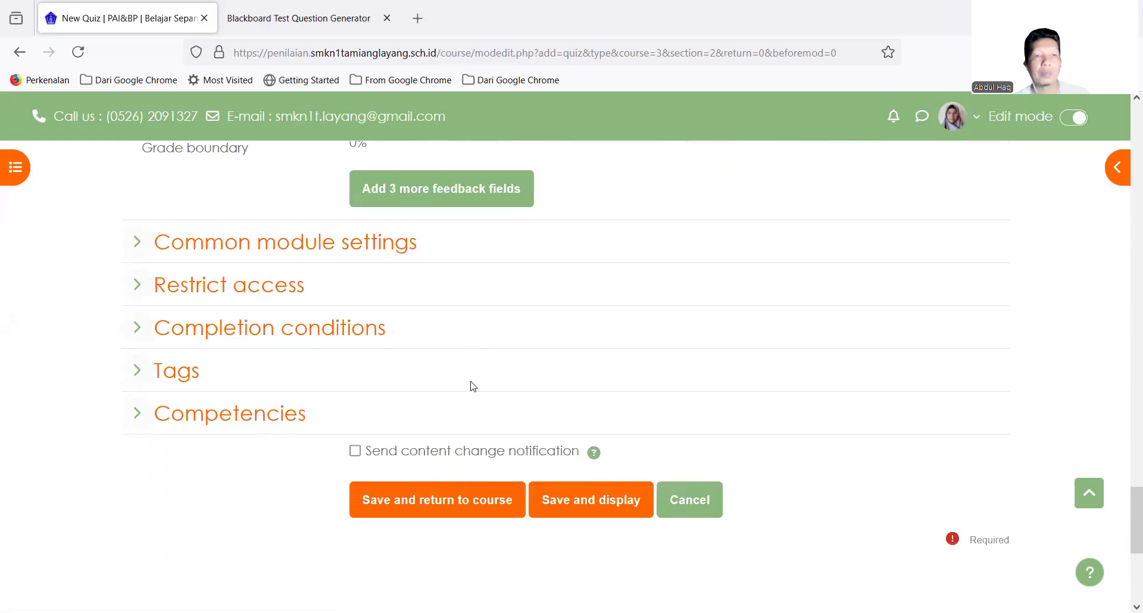
left_click(138, 413)
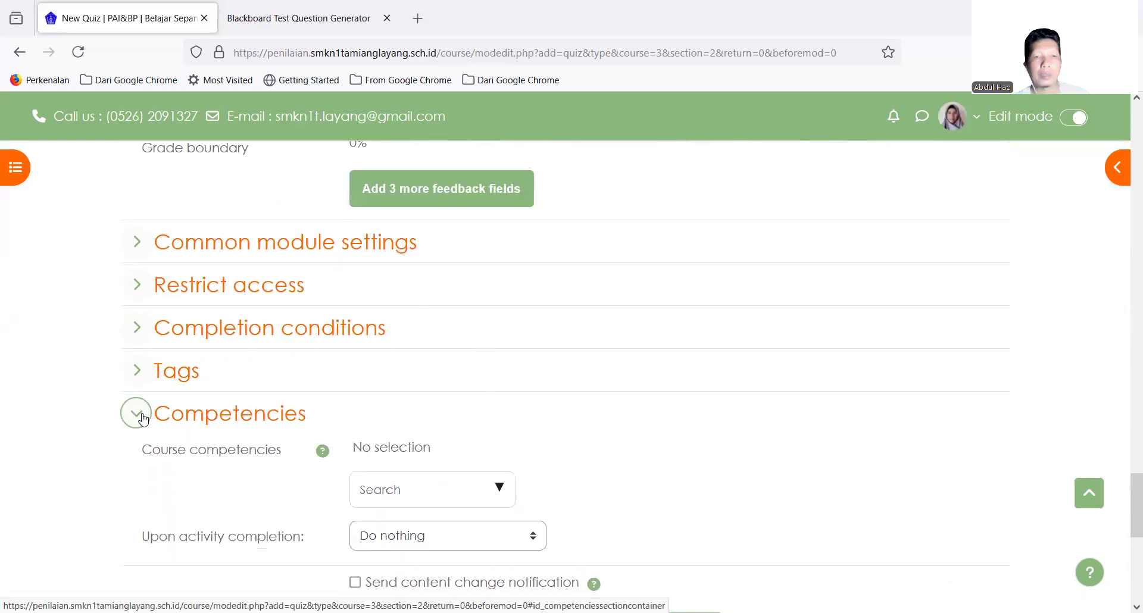
scroll(588, 520, "down", 2)
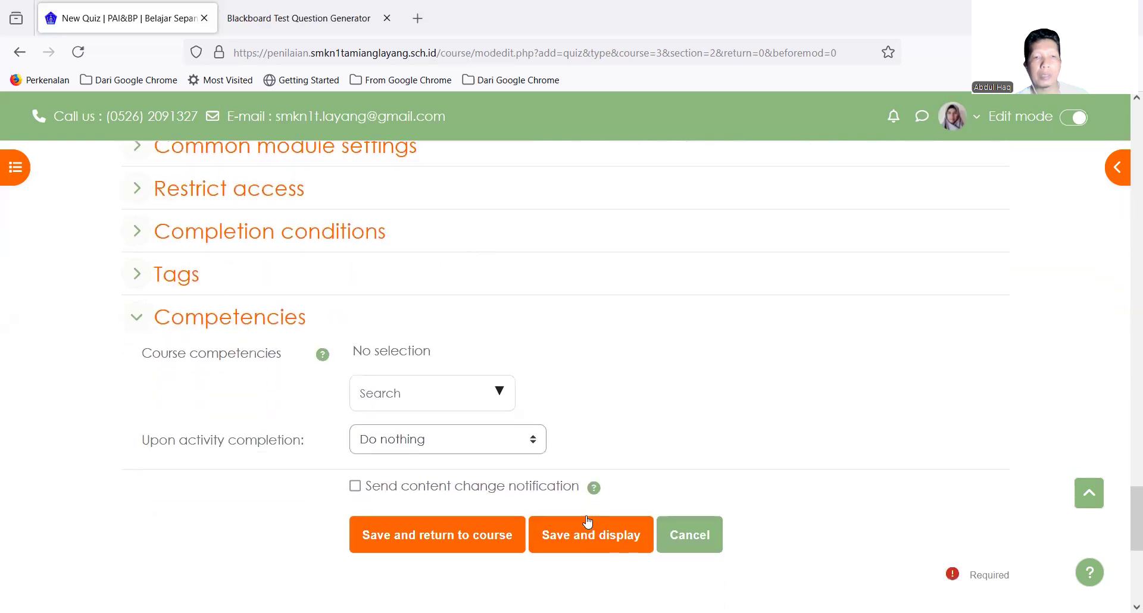
left_click(145, 306)
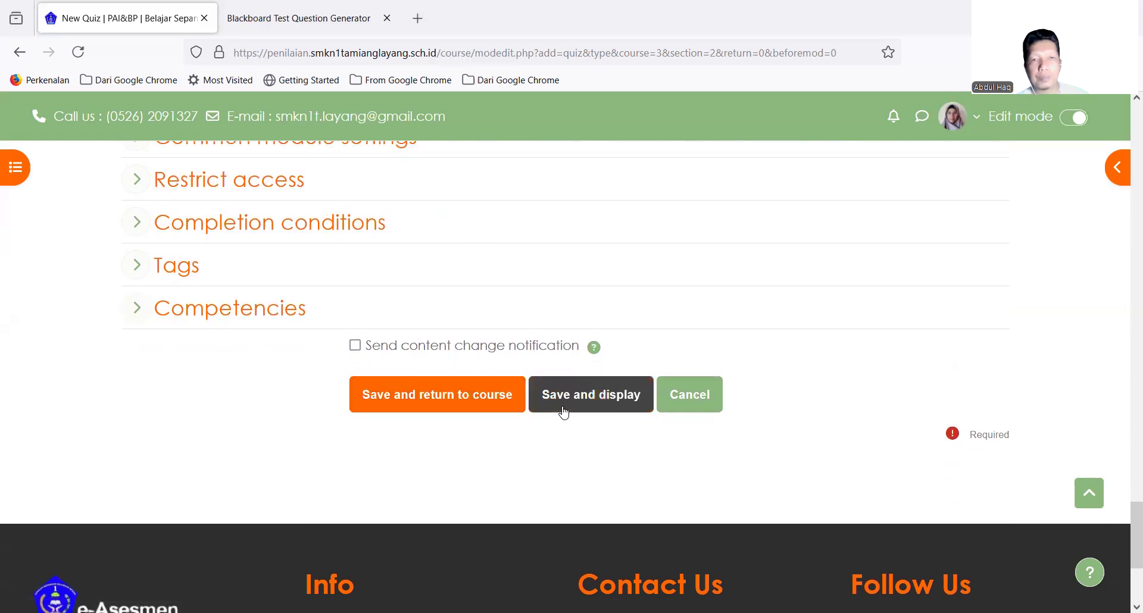
Save and display the quiz, and review its opening times, instructions and attempt settings
left_click(597, 403)
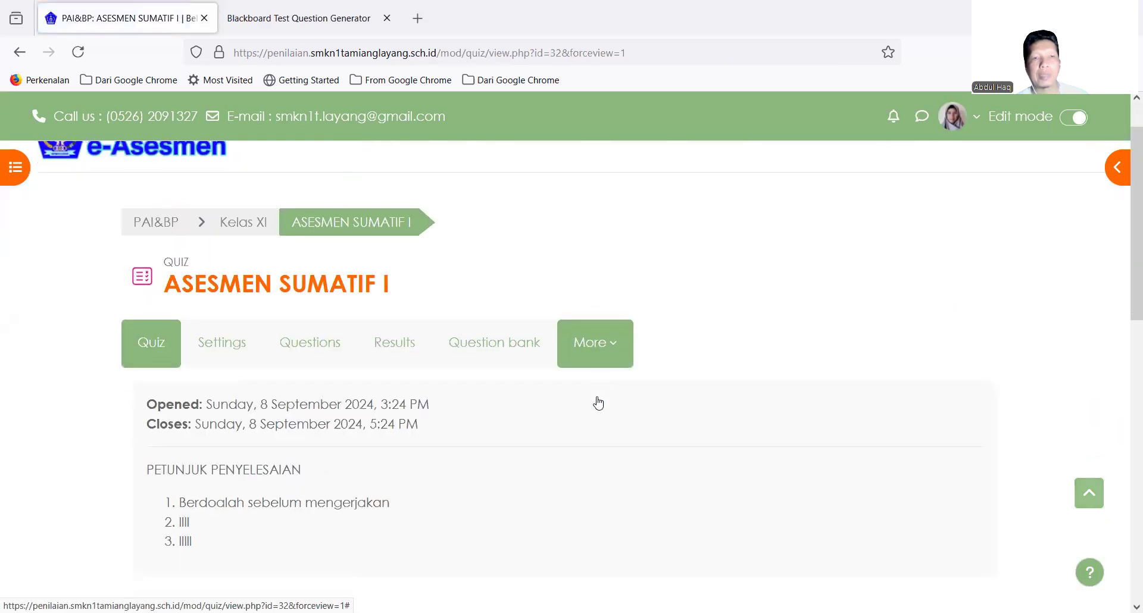
scroll(597, 403, "down", 3)
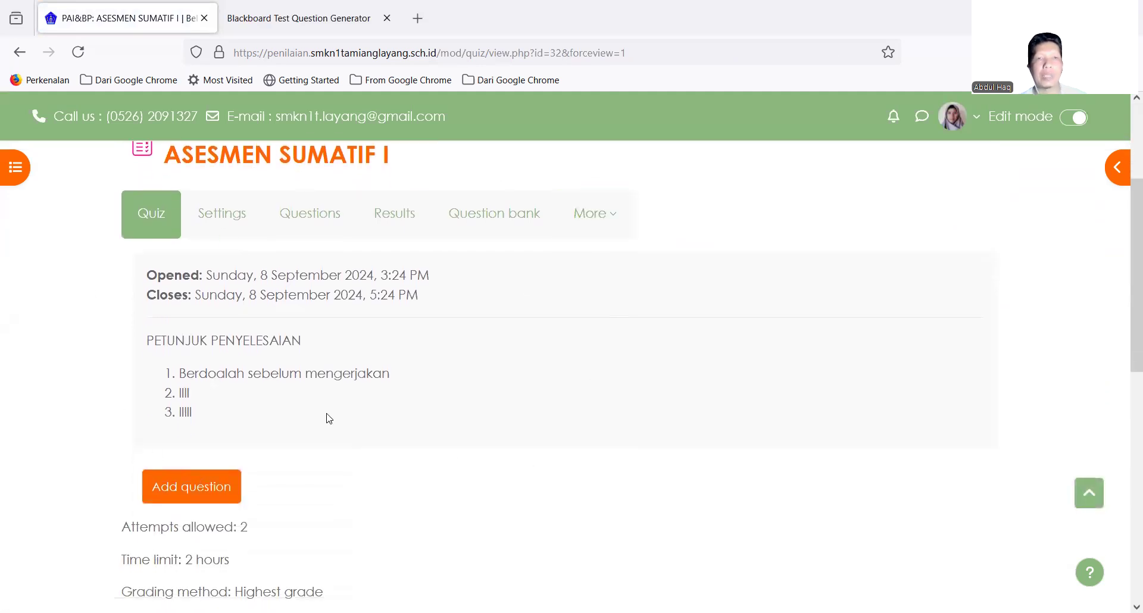
scroll(529, 474, "up", 1)
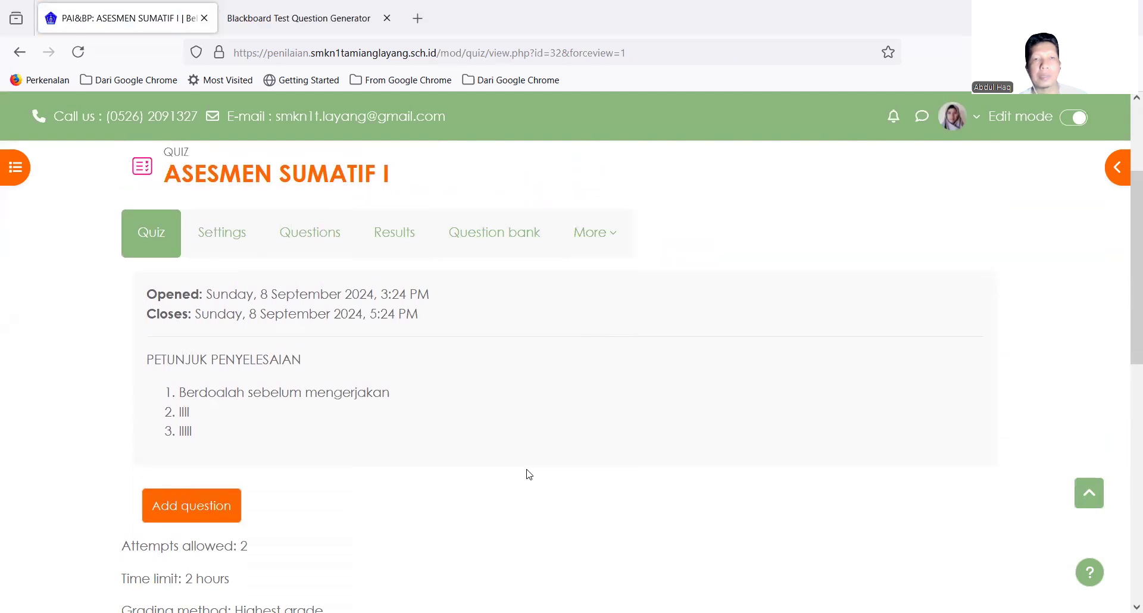
scroll(529, 474, "up", 3)
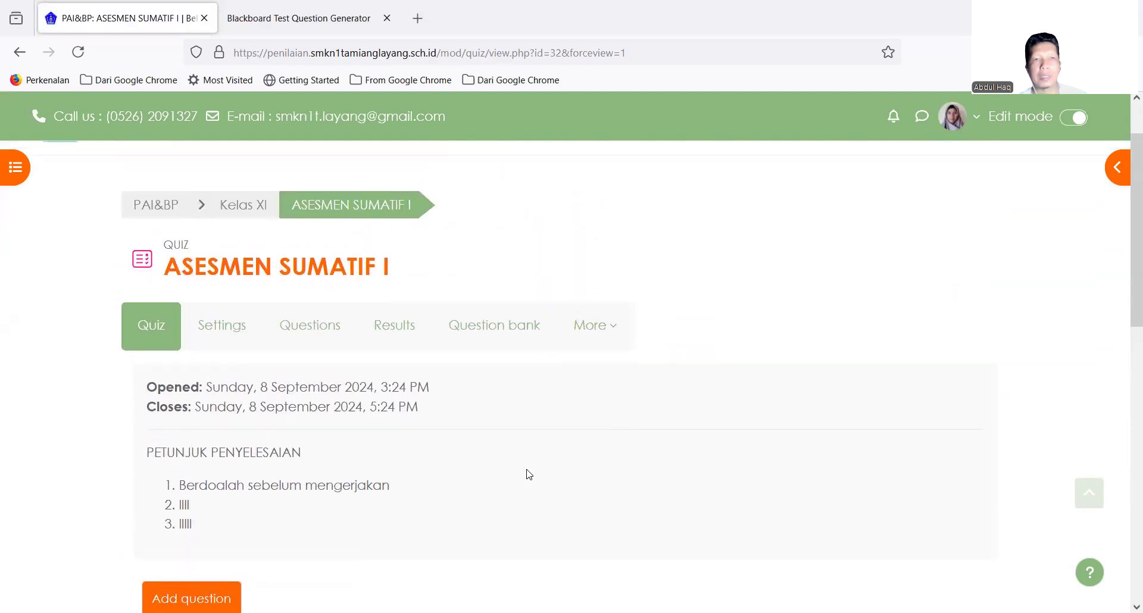
Open the Kelas XI section to check the quiz entry and return to the PAI&BP course page
left_click(243, 217)
scroll(512, 431, "down", 3)
scroll(512, 430, "up", 3)
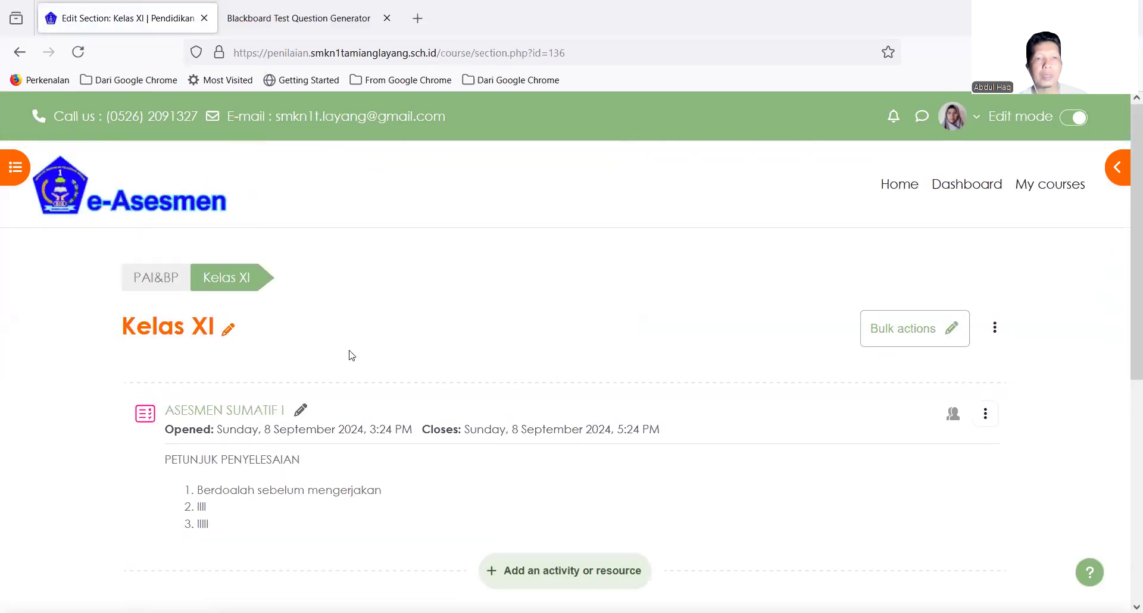
left_click(158, 281)
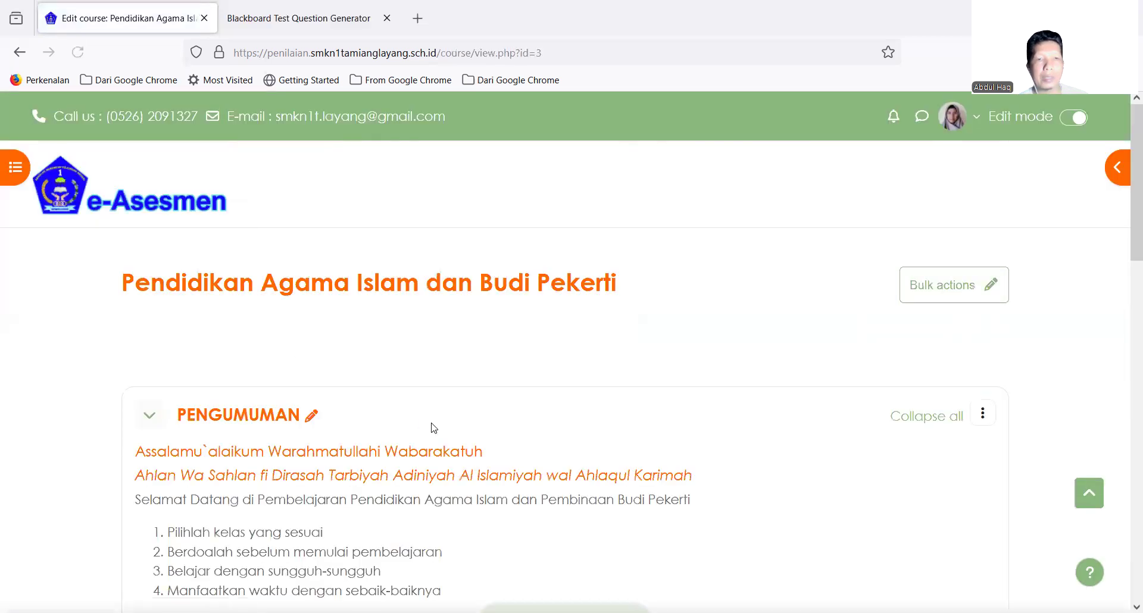
Open role assignment for the ASESMEN SUMATIF I quiz in Kelas XI and choose the Student role
scroll(596, 462, "down", 3)
scroll(598, 463, "down", 4)
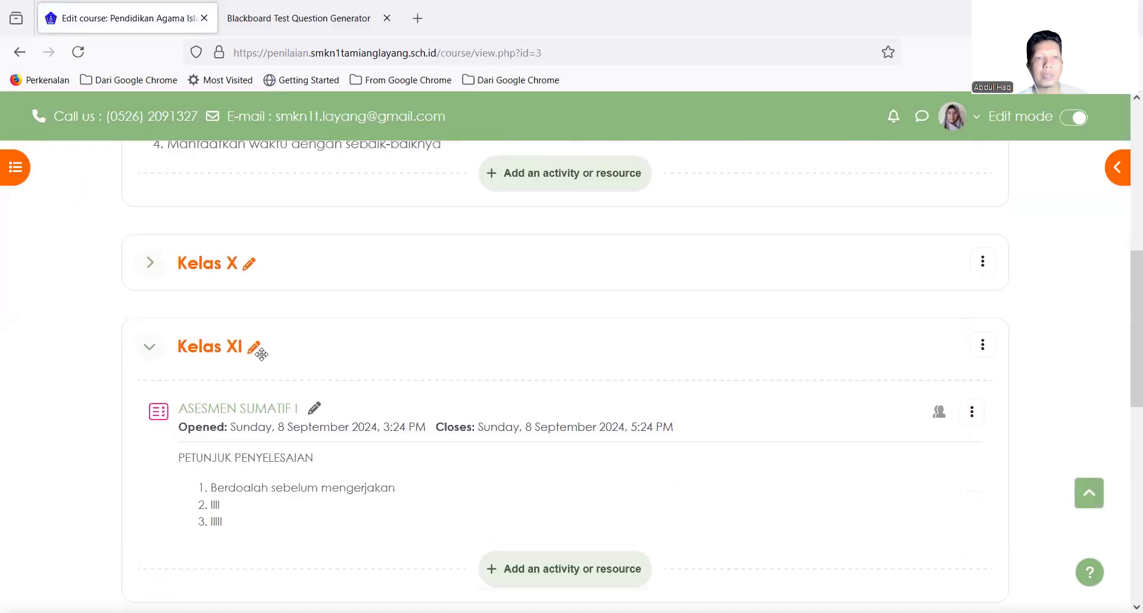
left_click(153, 262)
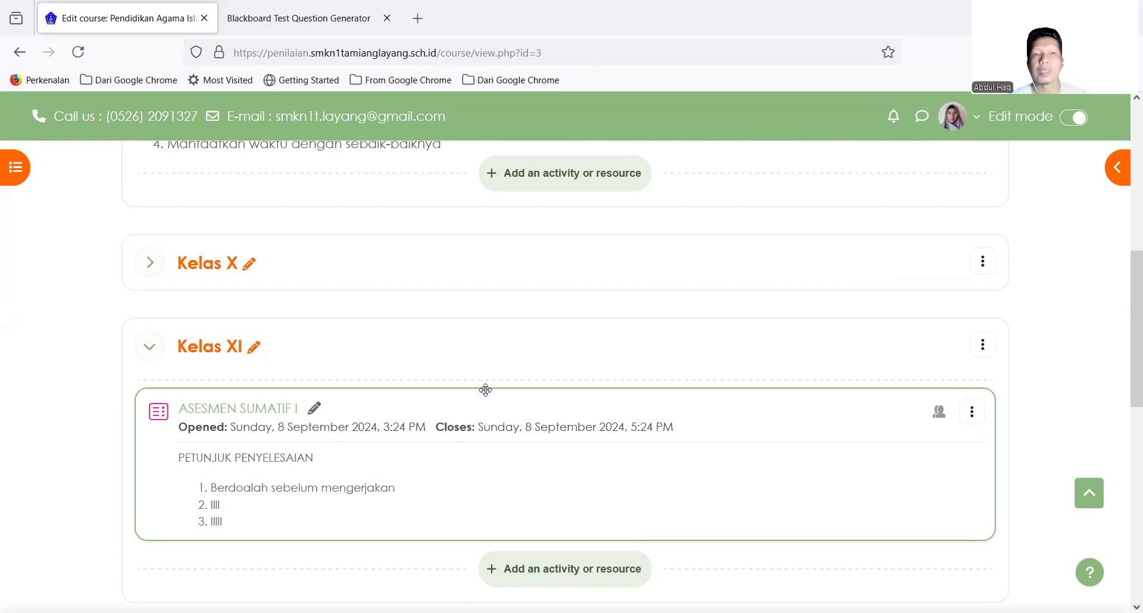
scroll(486, 390, "down", 2)
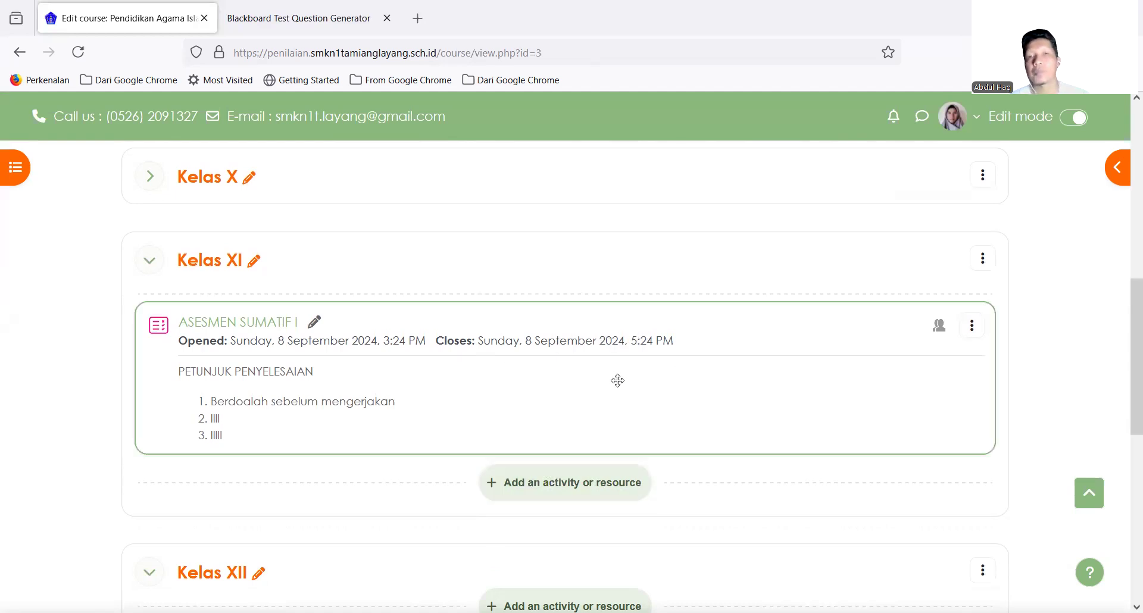
left_click(971, 326)
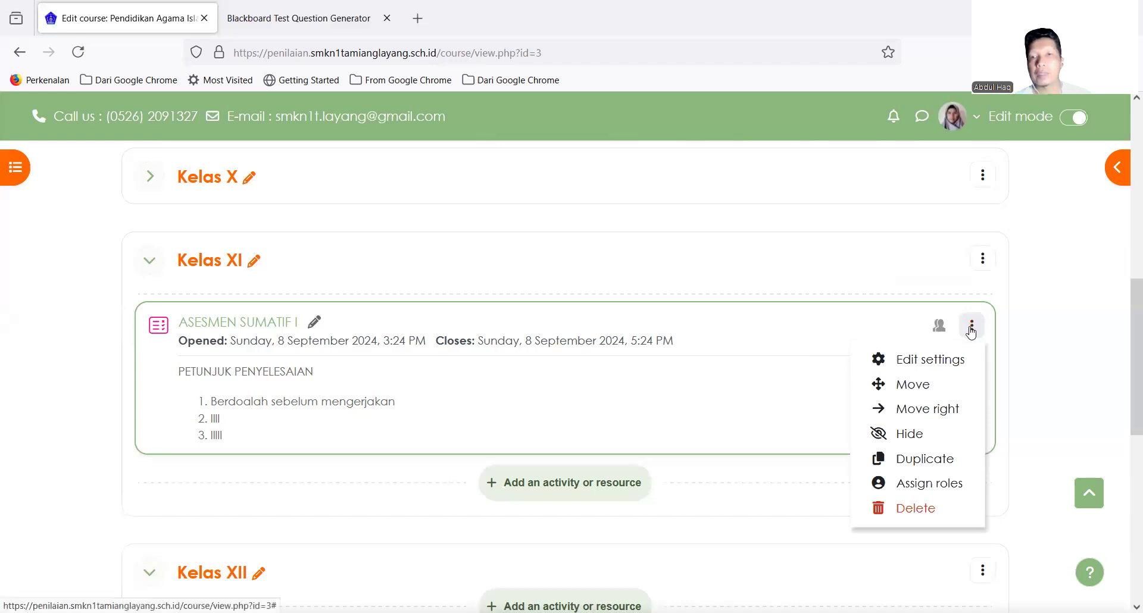
left_click(943, 487)
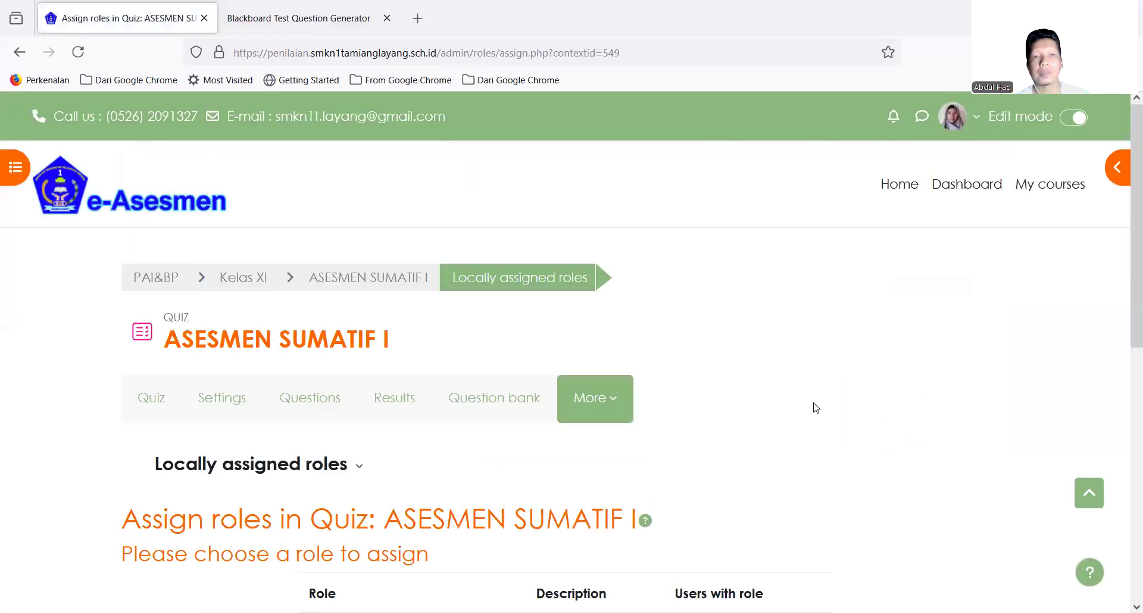
scroll(812, 404, "down", 4)
scroll(815, 407, "down", 1)
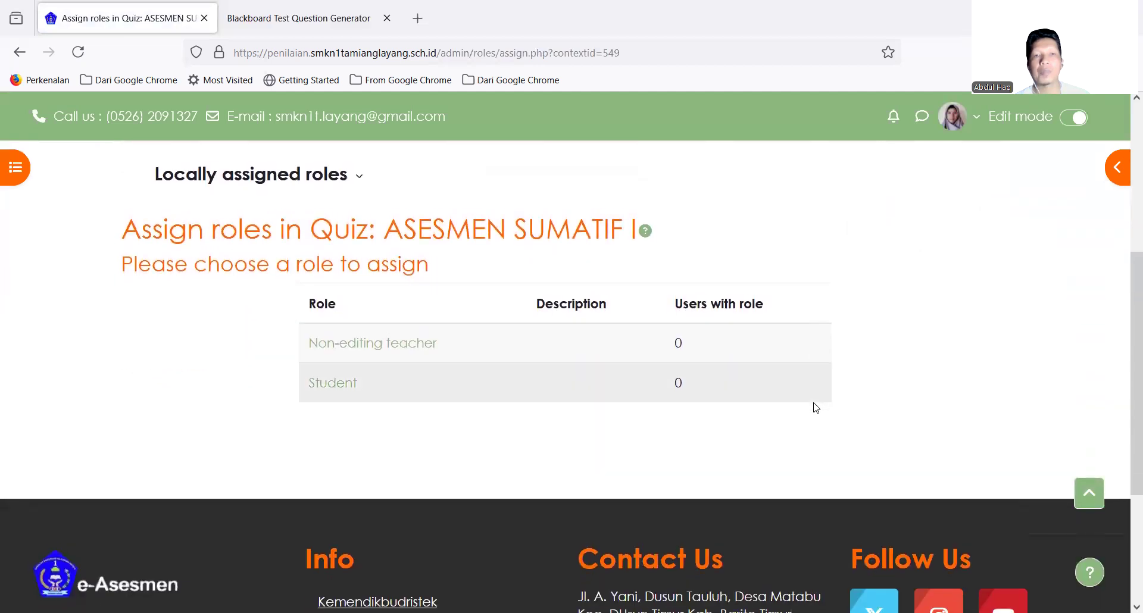
left_click(343, 377)
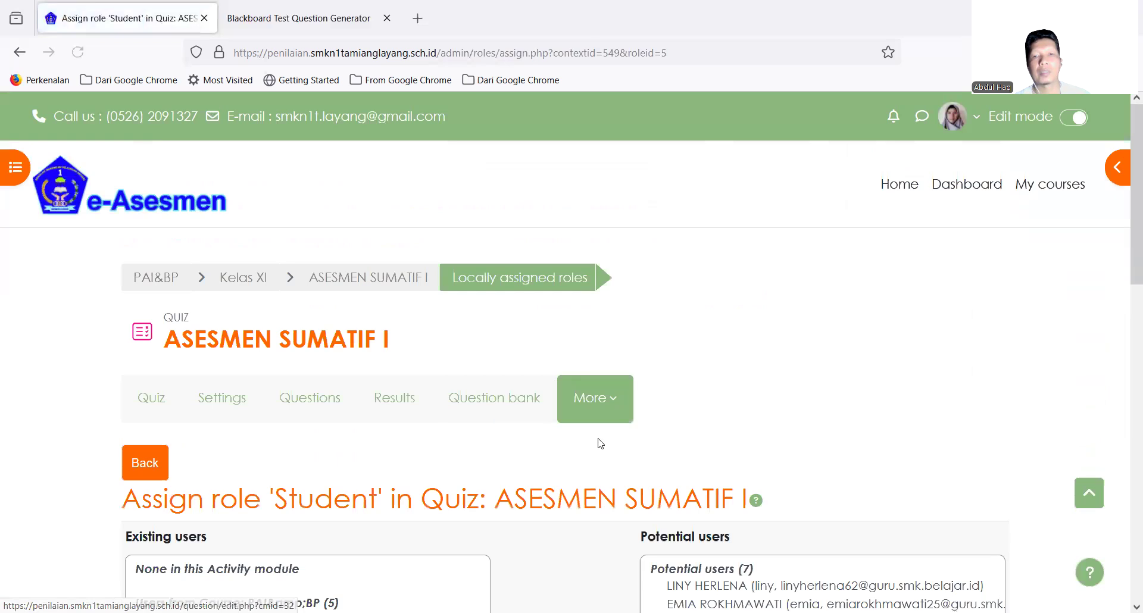
Assign the Student role in the quiz to the third through sixth people in the potential users list
scroll(600, 444, "down", 3)
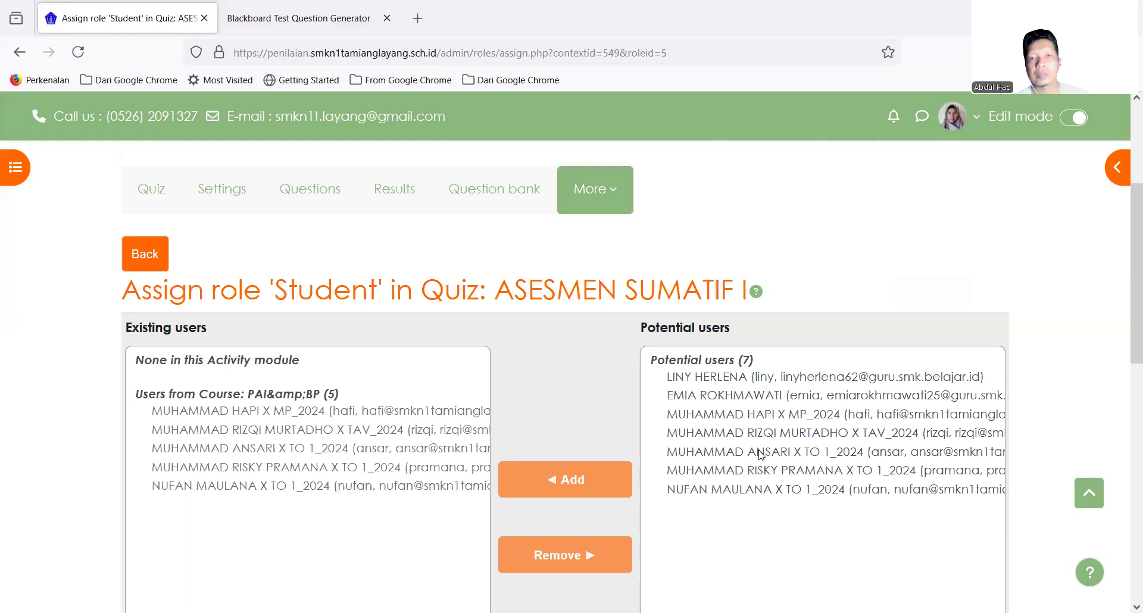
left_click(773, 415)
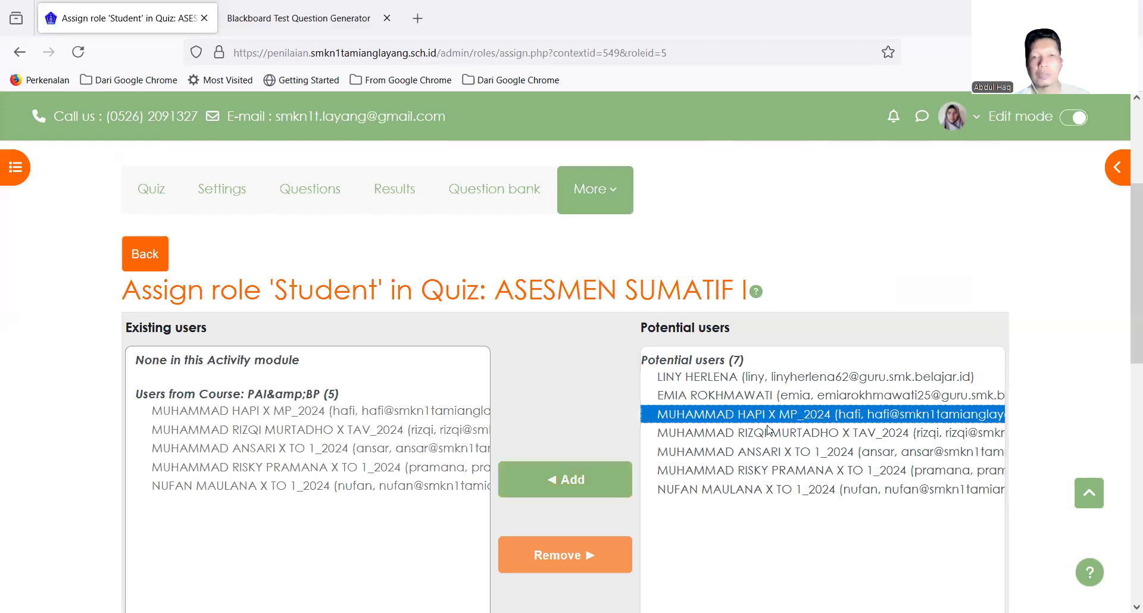
left_click(764, 471, "shift")
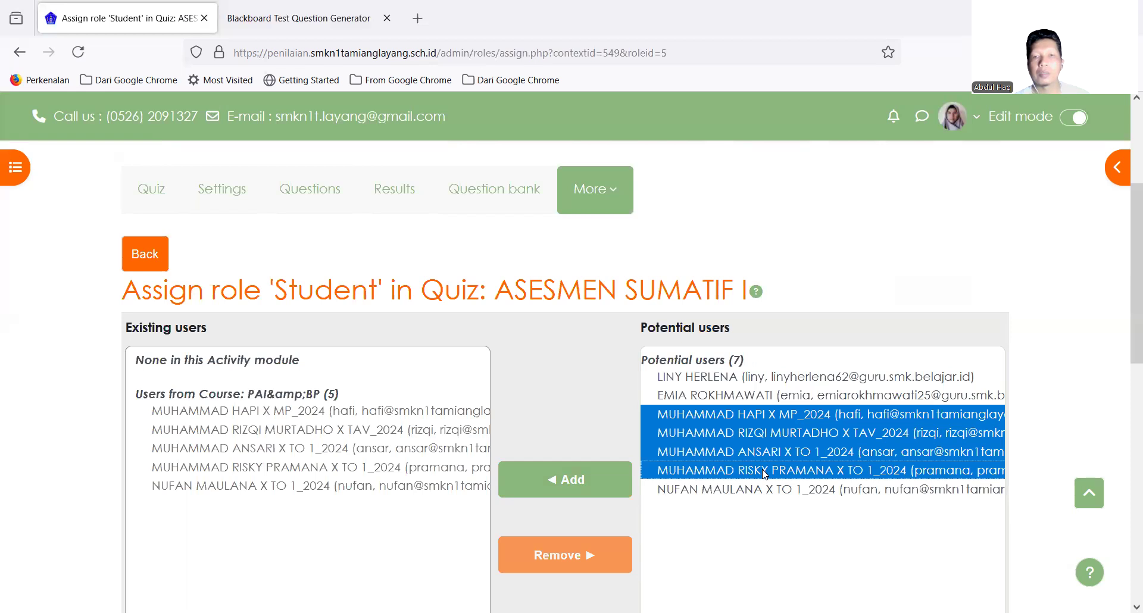
left_click(577, 487)
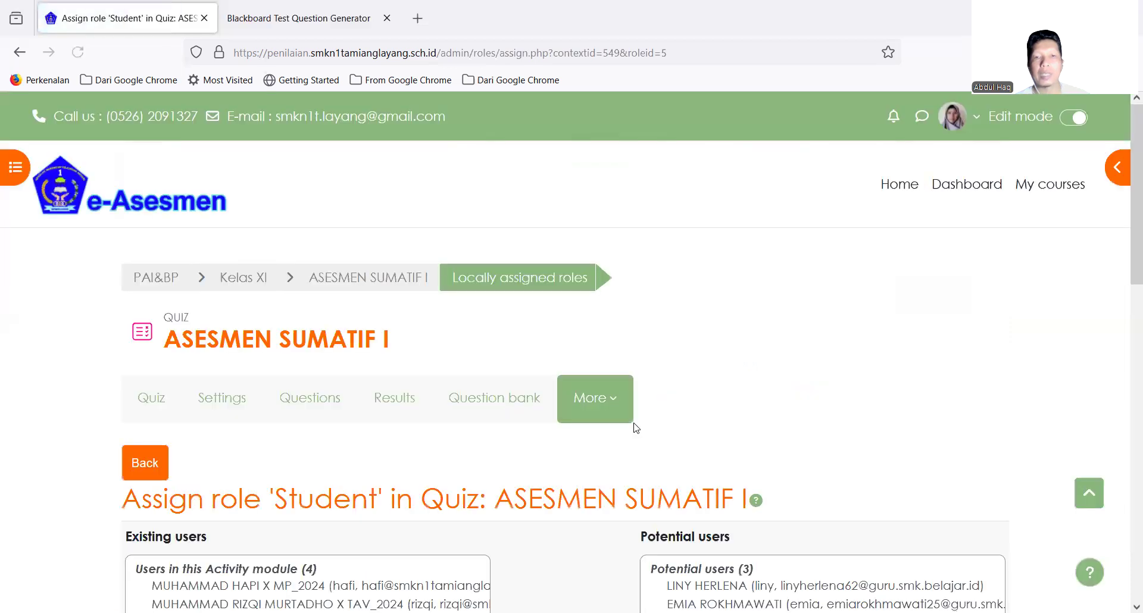
scroll(636, 427, "down", 3)
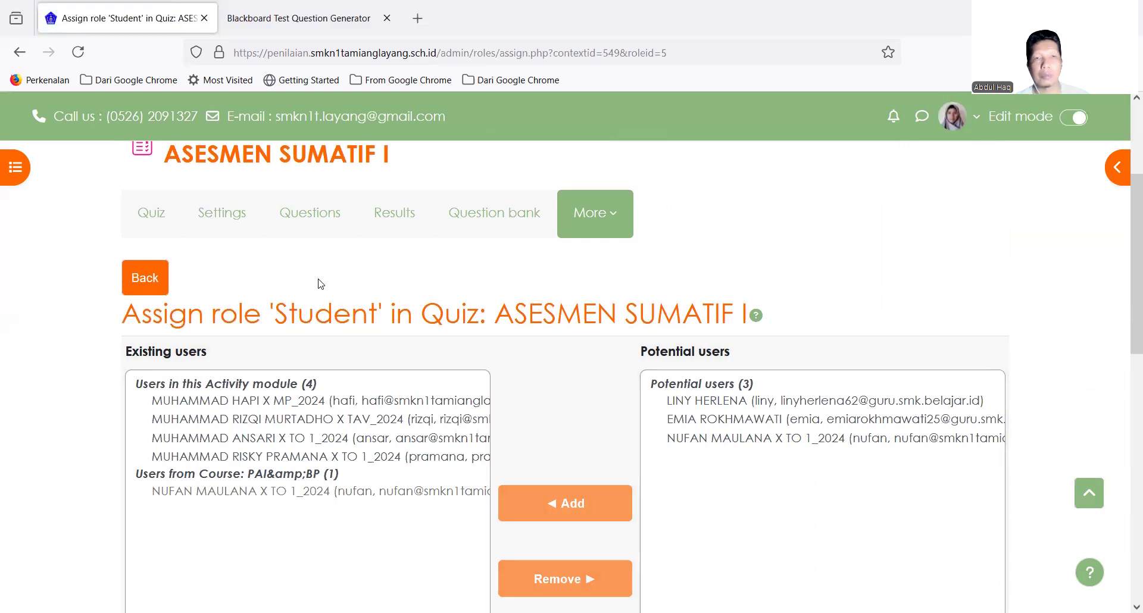
Return to the PAI&BP course page and review the ASESMEN SUMATIF I entry under Kelas XI
scroll(320, 283, "up", 3)
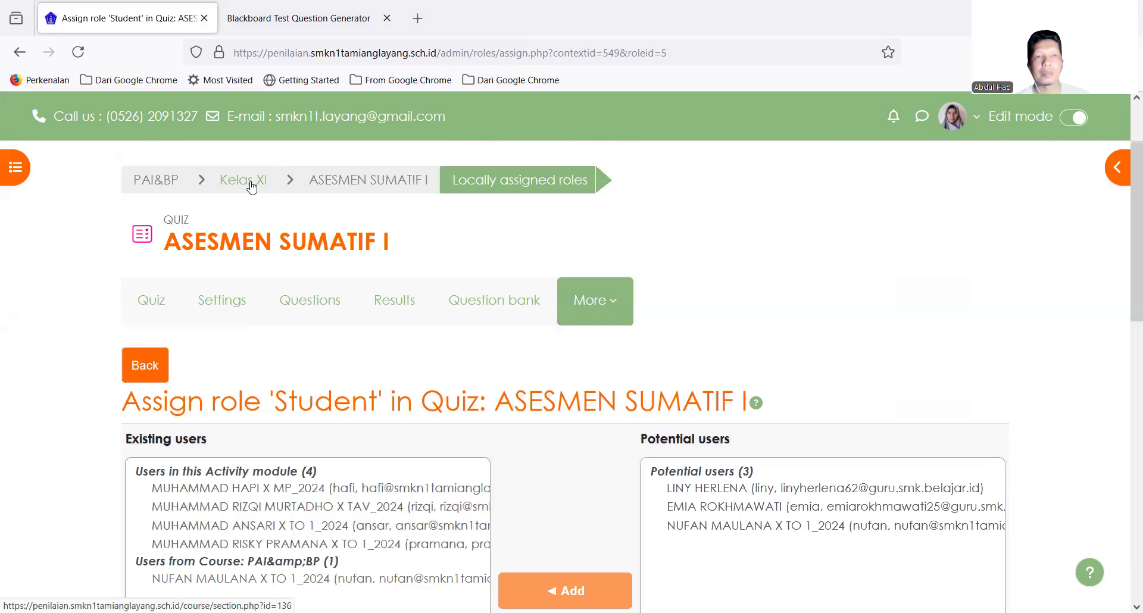
left_click(158, 184)
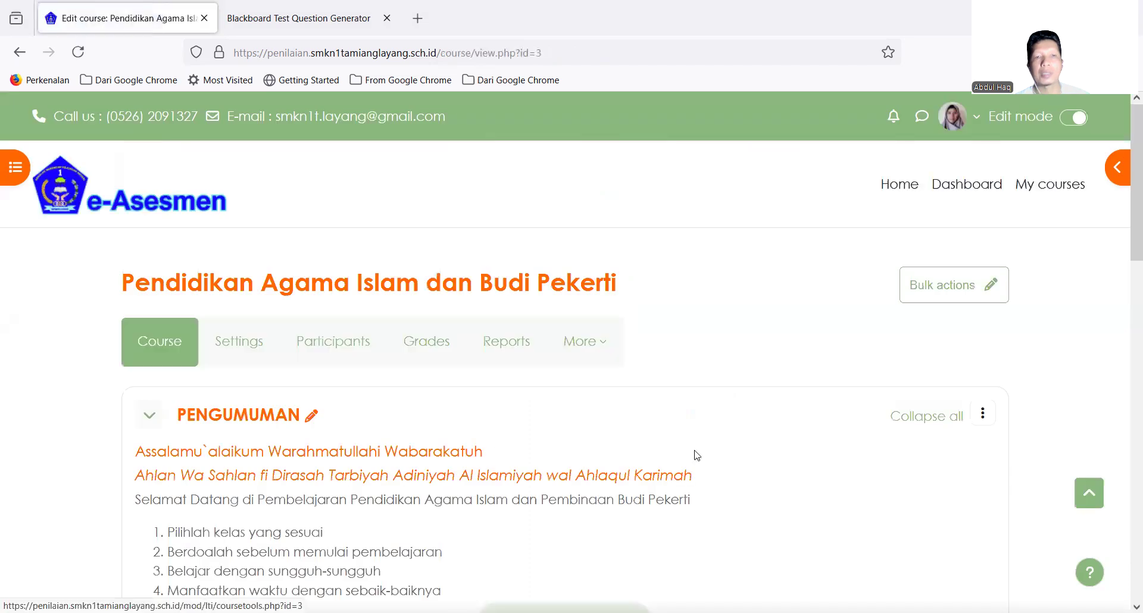
scroll(695, 455, "down", 3)
scroll(695, 455, "down", 2)
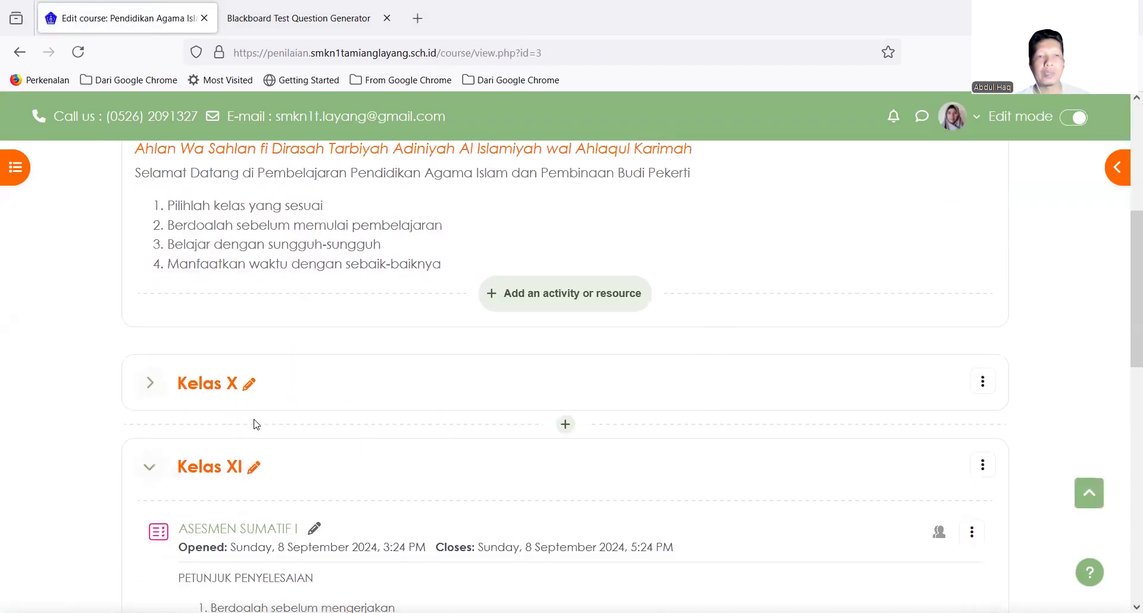
scroll(255, 421, "down", 2)
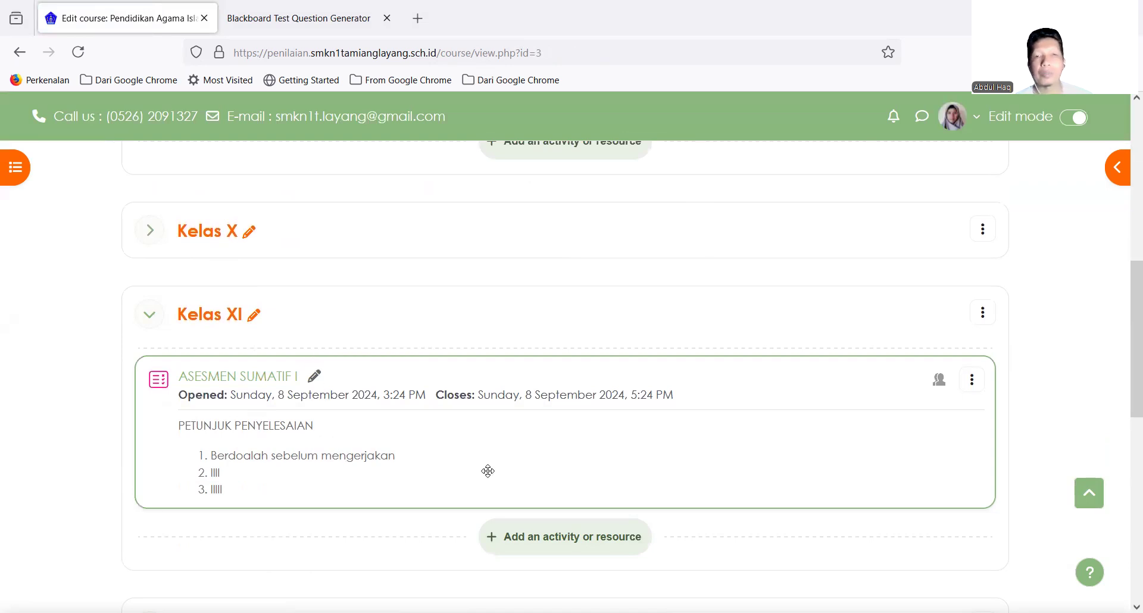
scroll(488, 471, "up", 7)
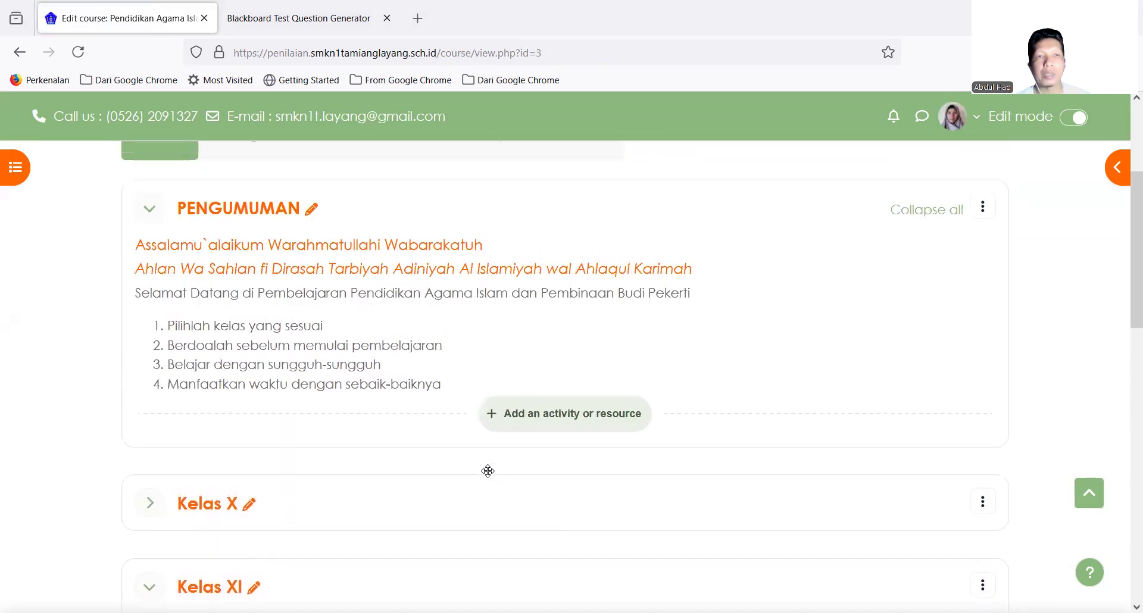
scroll(488, 471, "down", 7)
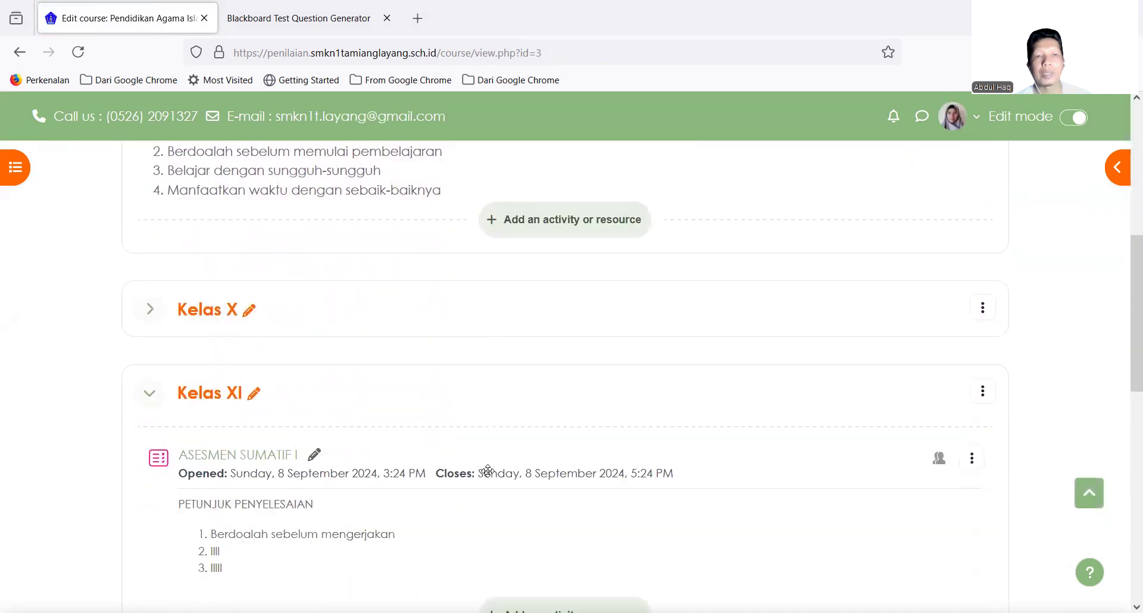
scroll(488, 471, "down", 1)
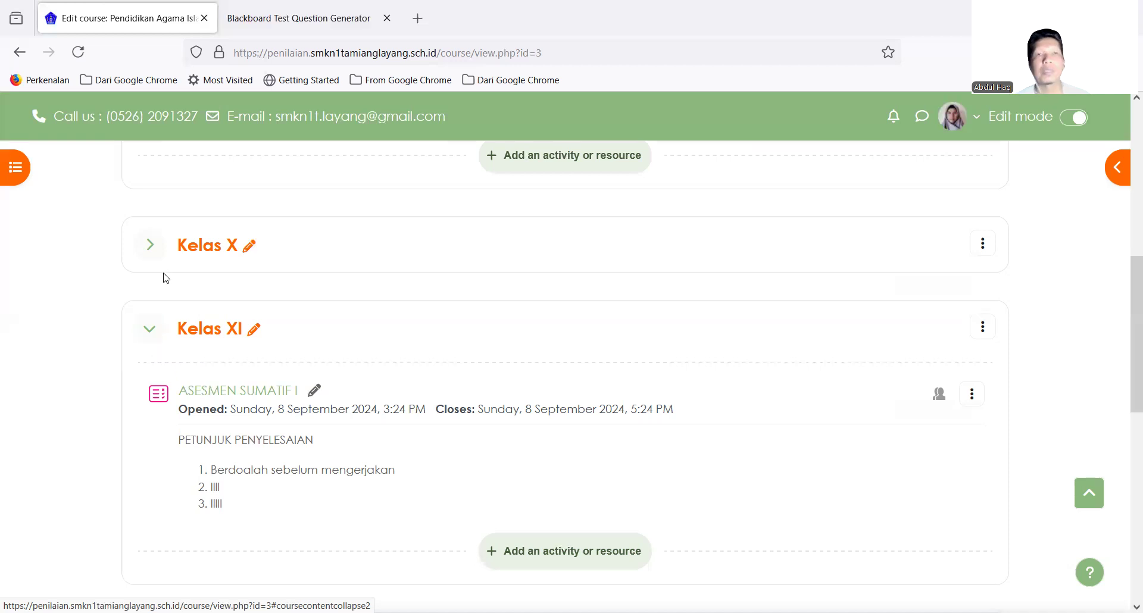
Switch to the Blackboard Test Question Generator, examine its instructions, test name field, question area and generate options, and return to the course page
left_click(301, 24)
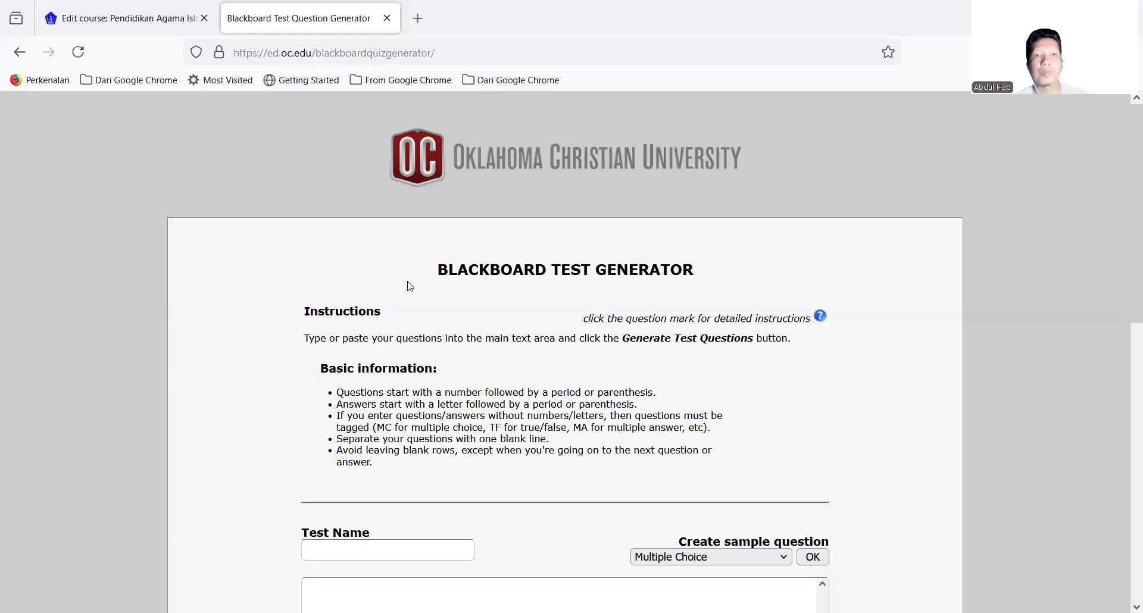
scroll(539, 316, "down", 1)
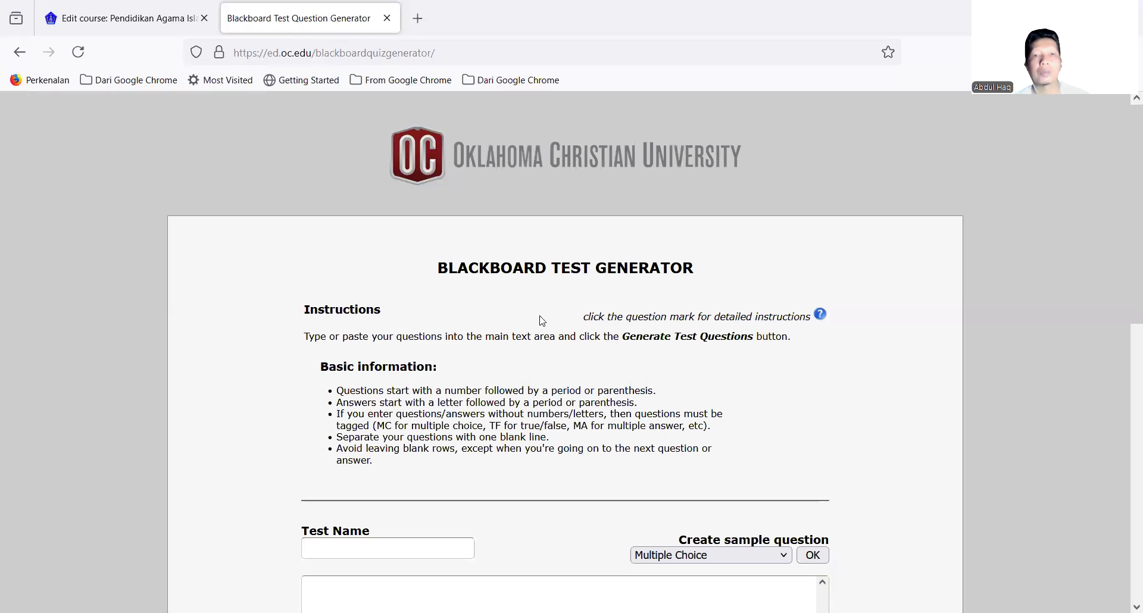
scroll(540, 316, "down", 5)
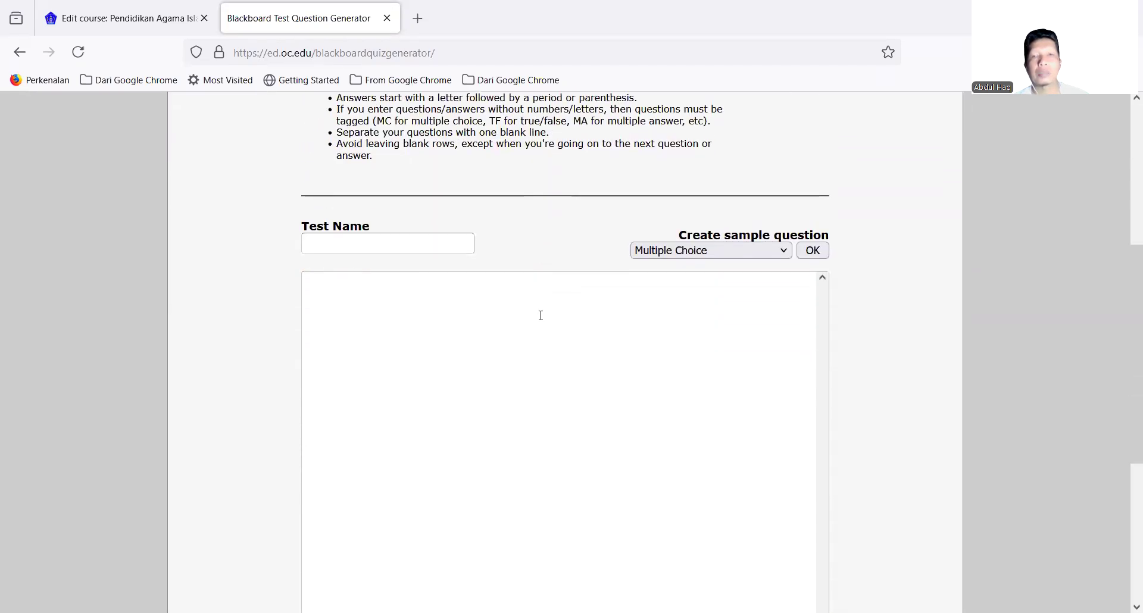
scroll(540, 315, "down", 3)
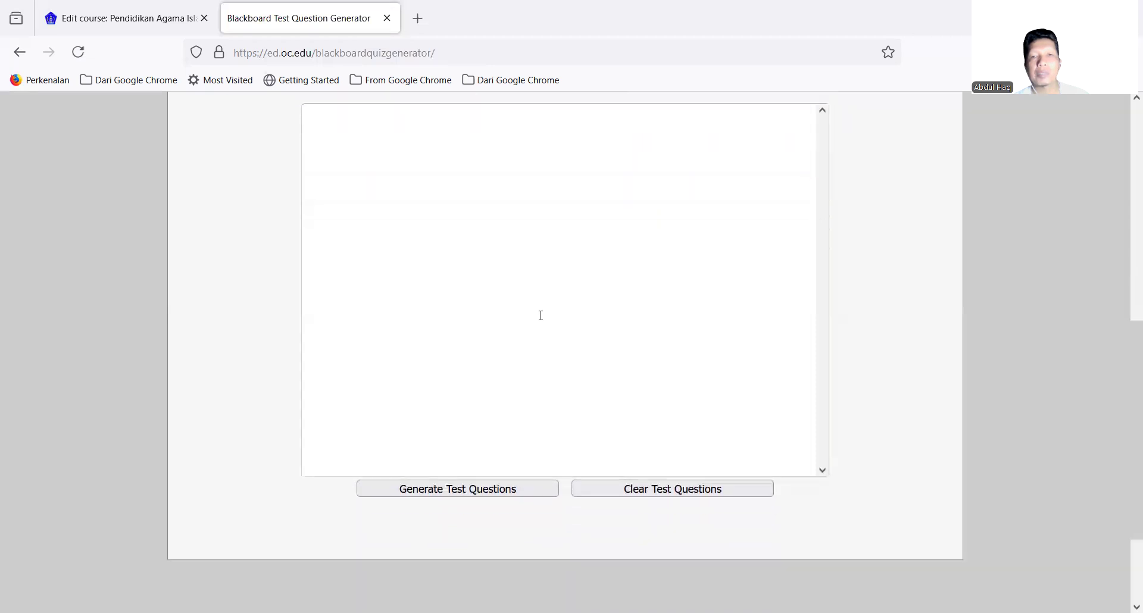
scroll(540, 315, "down", 1)
scroll(541, 316, "up", 3)
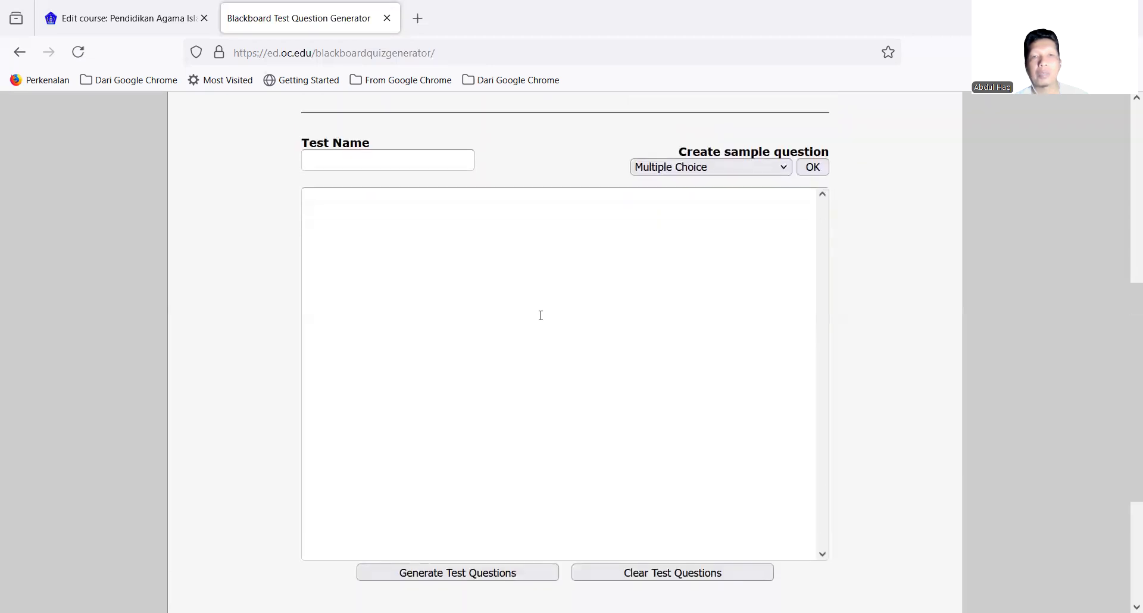
scroll(540, 315, "up", 7)
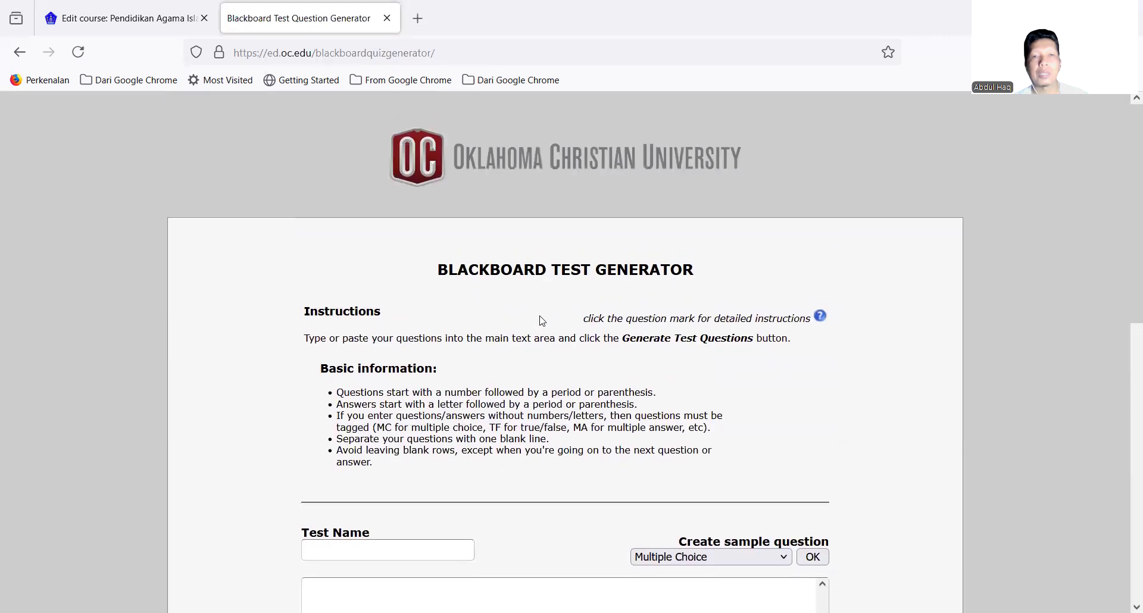
scroll(541, 321, "down", 6)
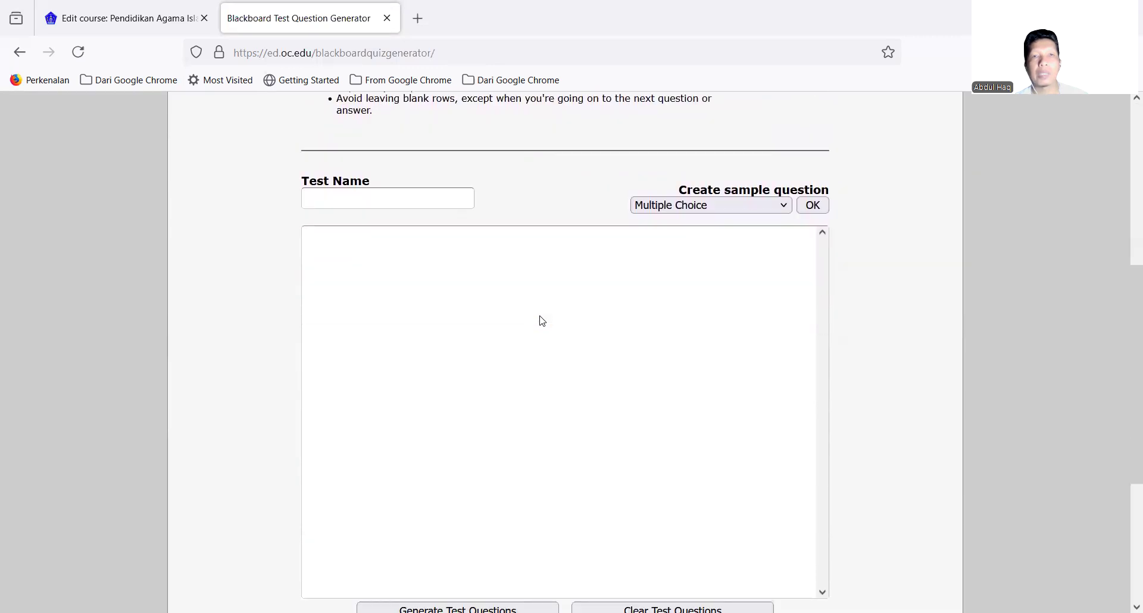
scroll(541, 320, "down", 1)
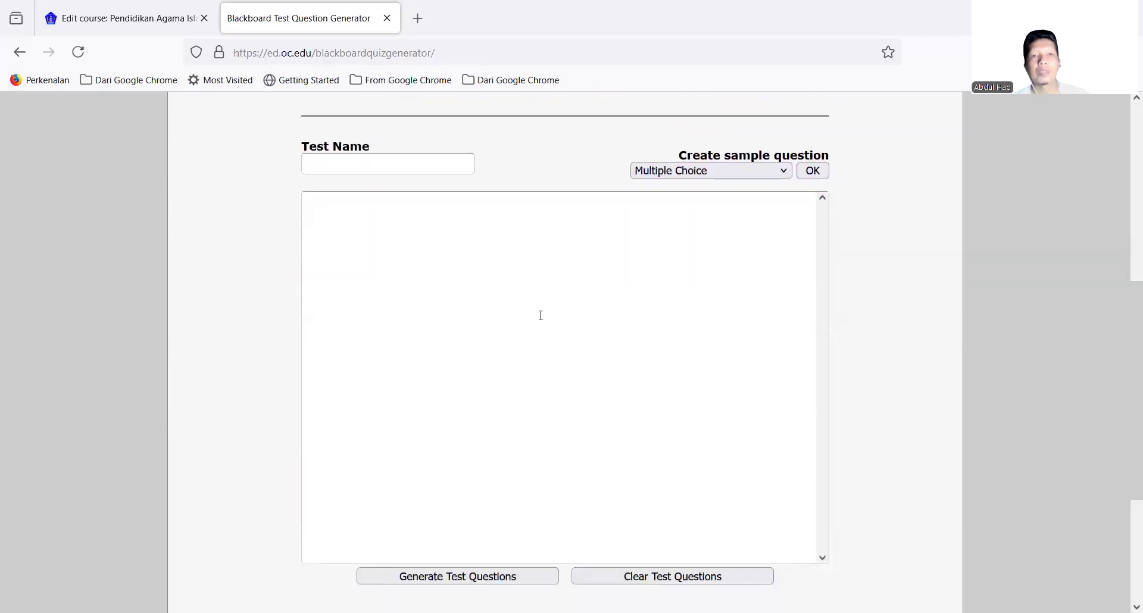
scroll(540, 316, "down", 3)
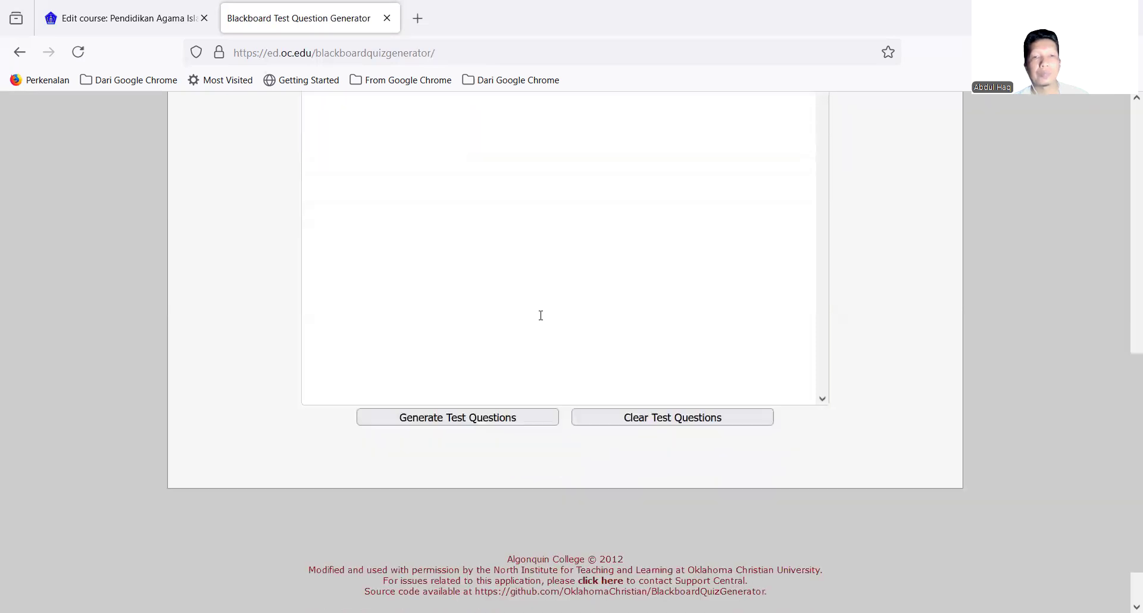
scroll(540, 315, "up", 10)
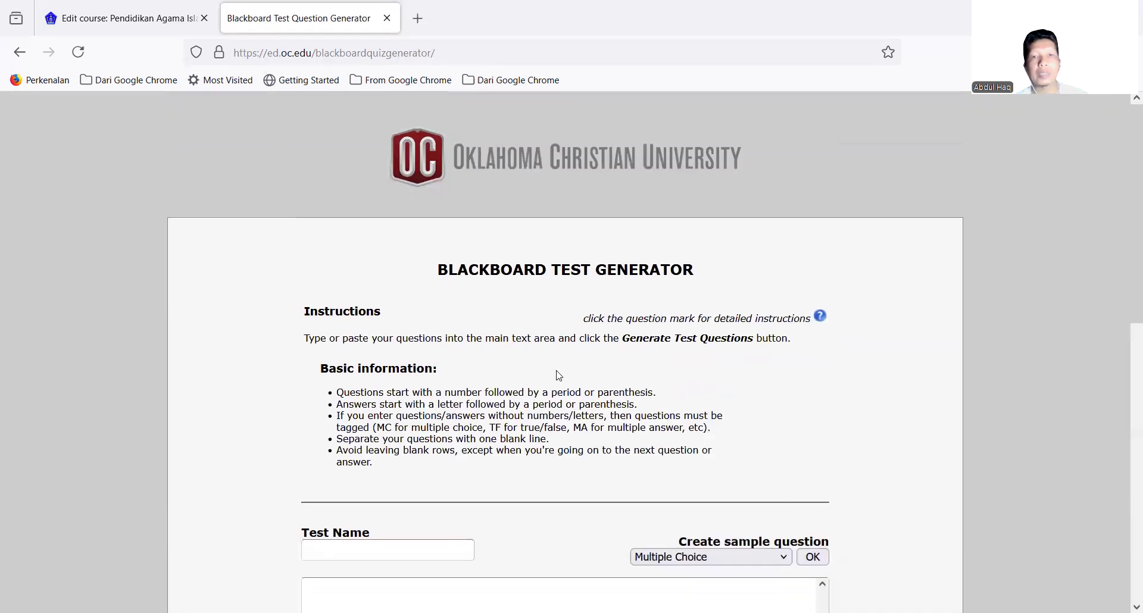
left_click(145, 25)
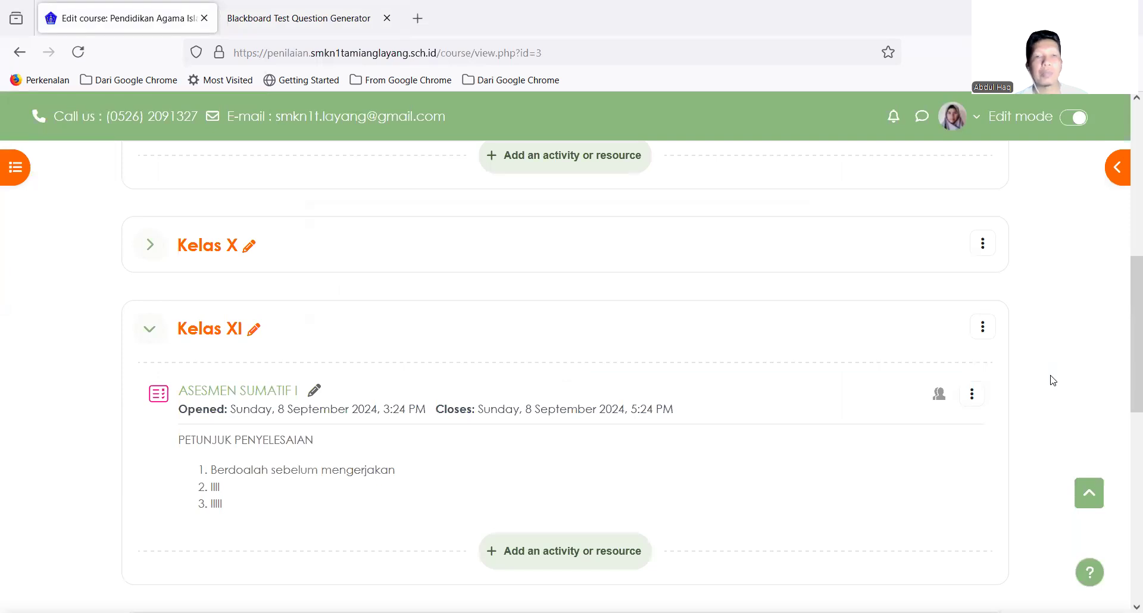
scroll(1052, 380, "down", 2)
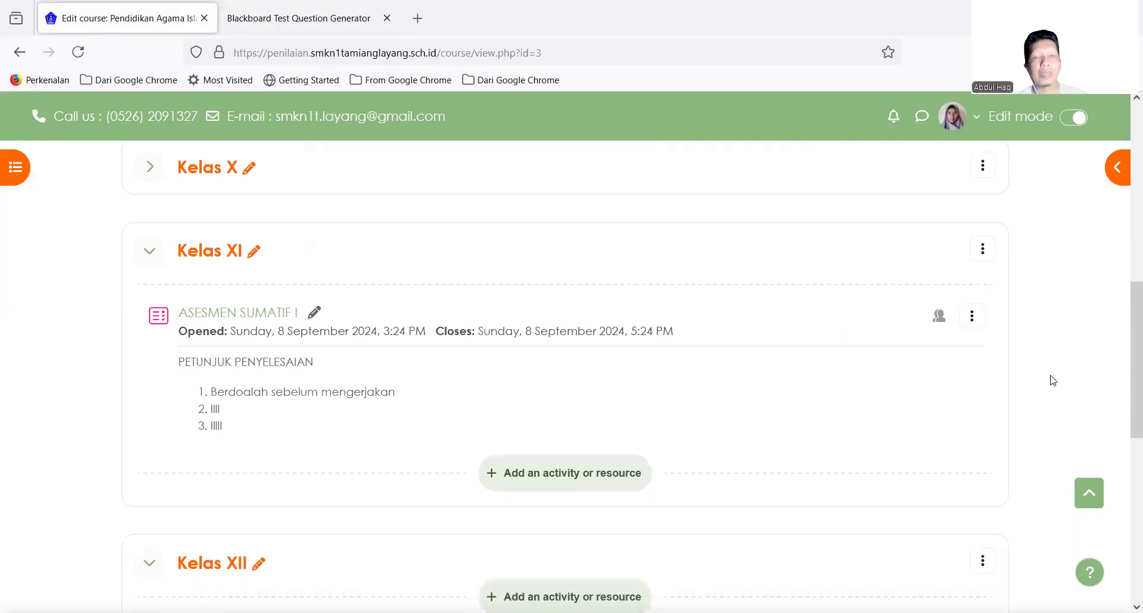